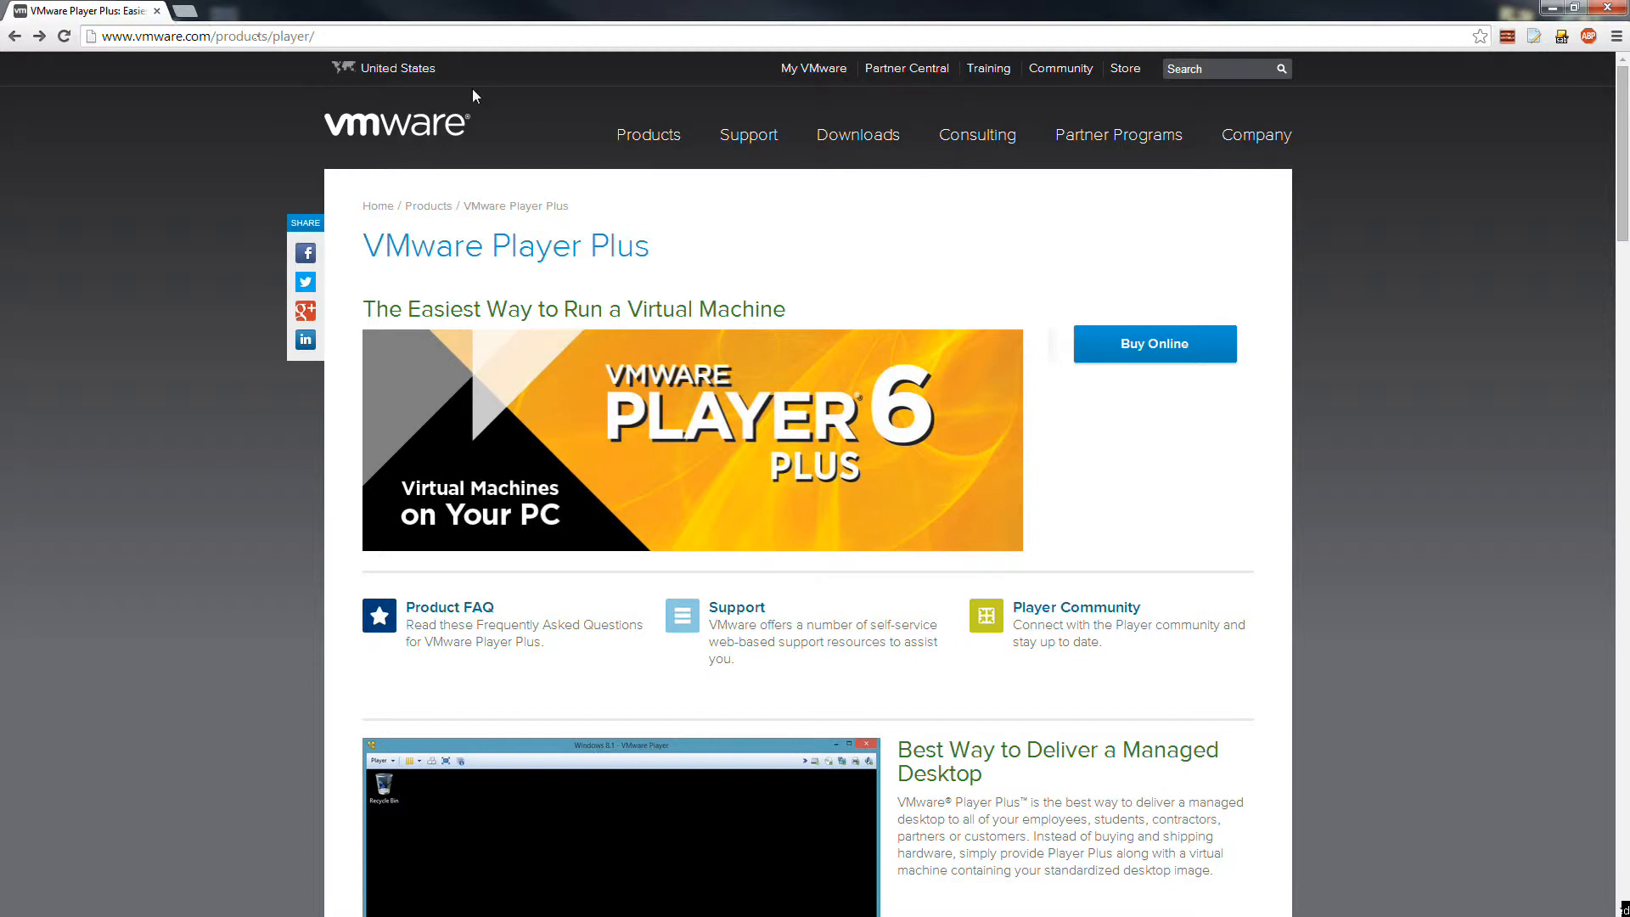
Navigate from VMware's All Downloads page to the VMware Player download page.
scroll(1296, 448, down, 15)
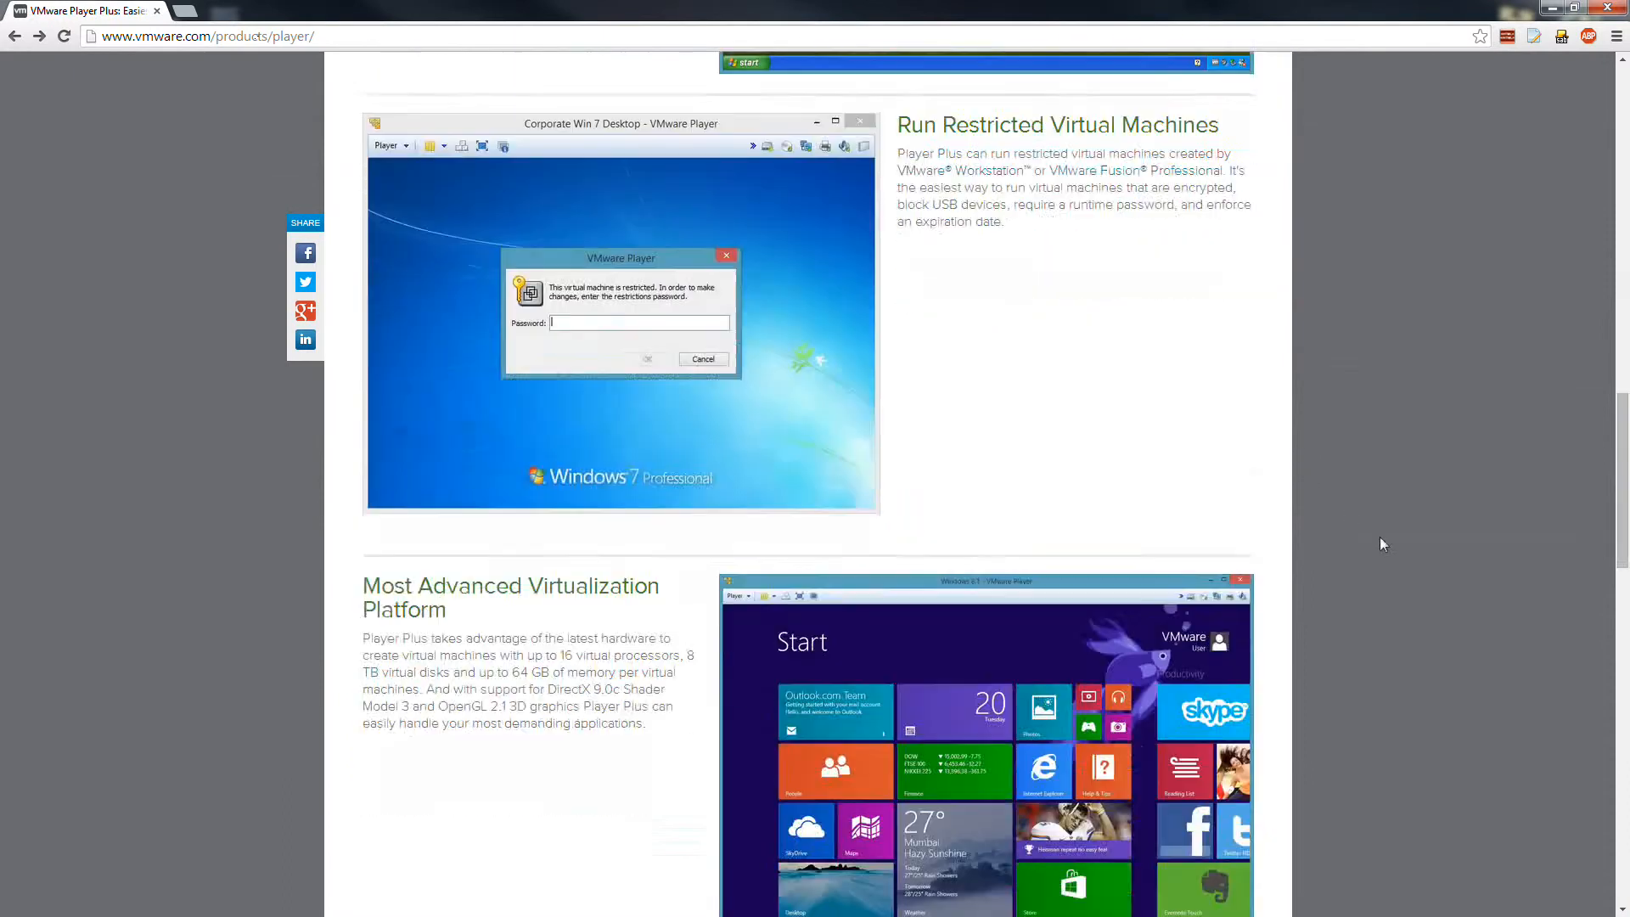
scroll(1381, 544, down, 15)
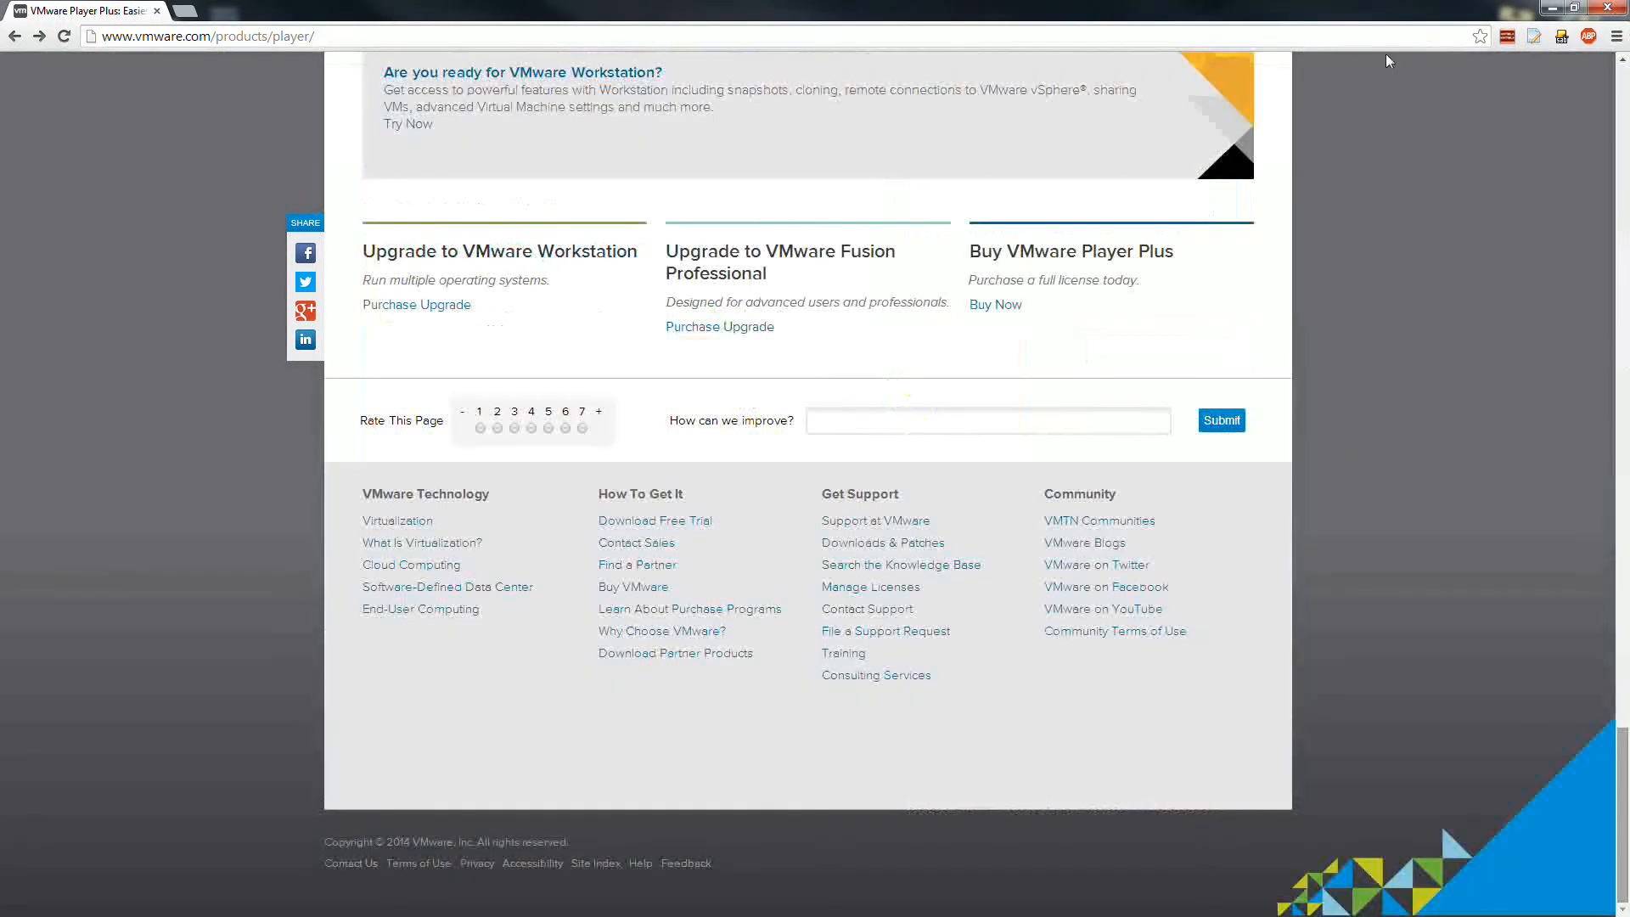
drag(1624, 741, 1625, 76)
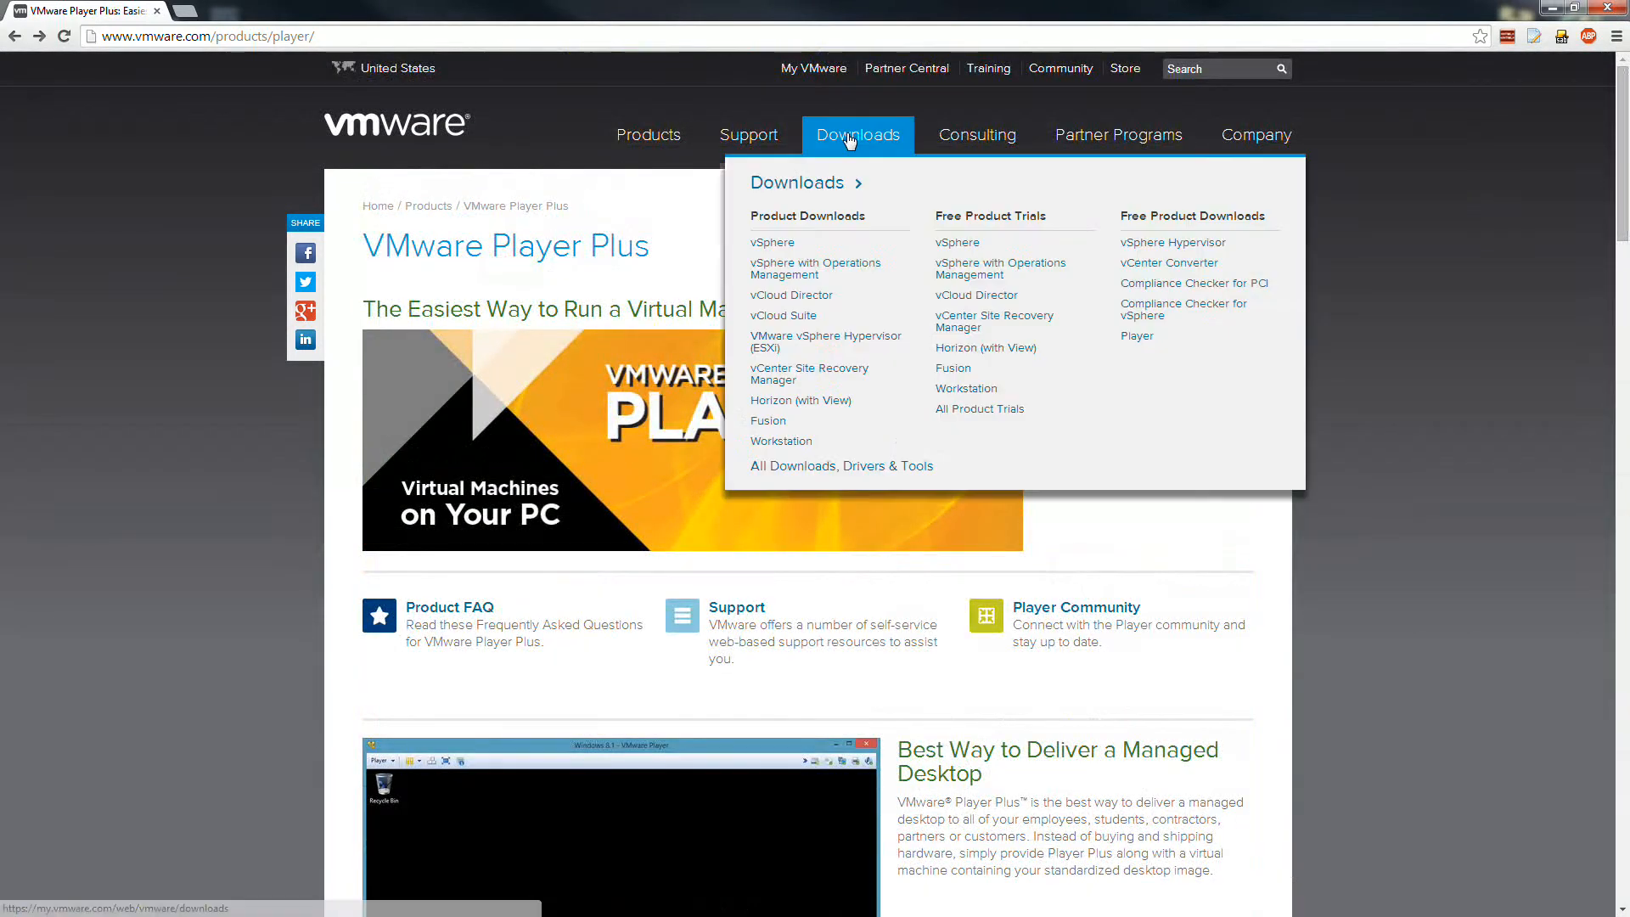
click(849, 138)
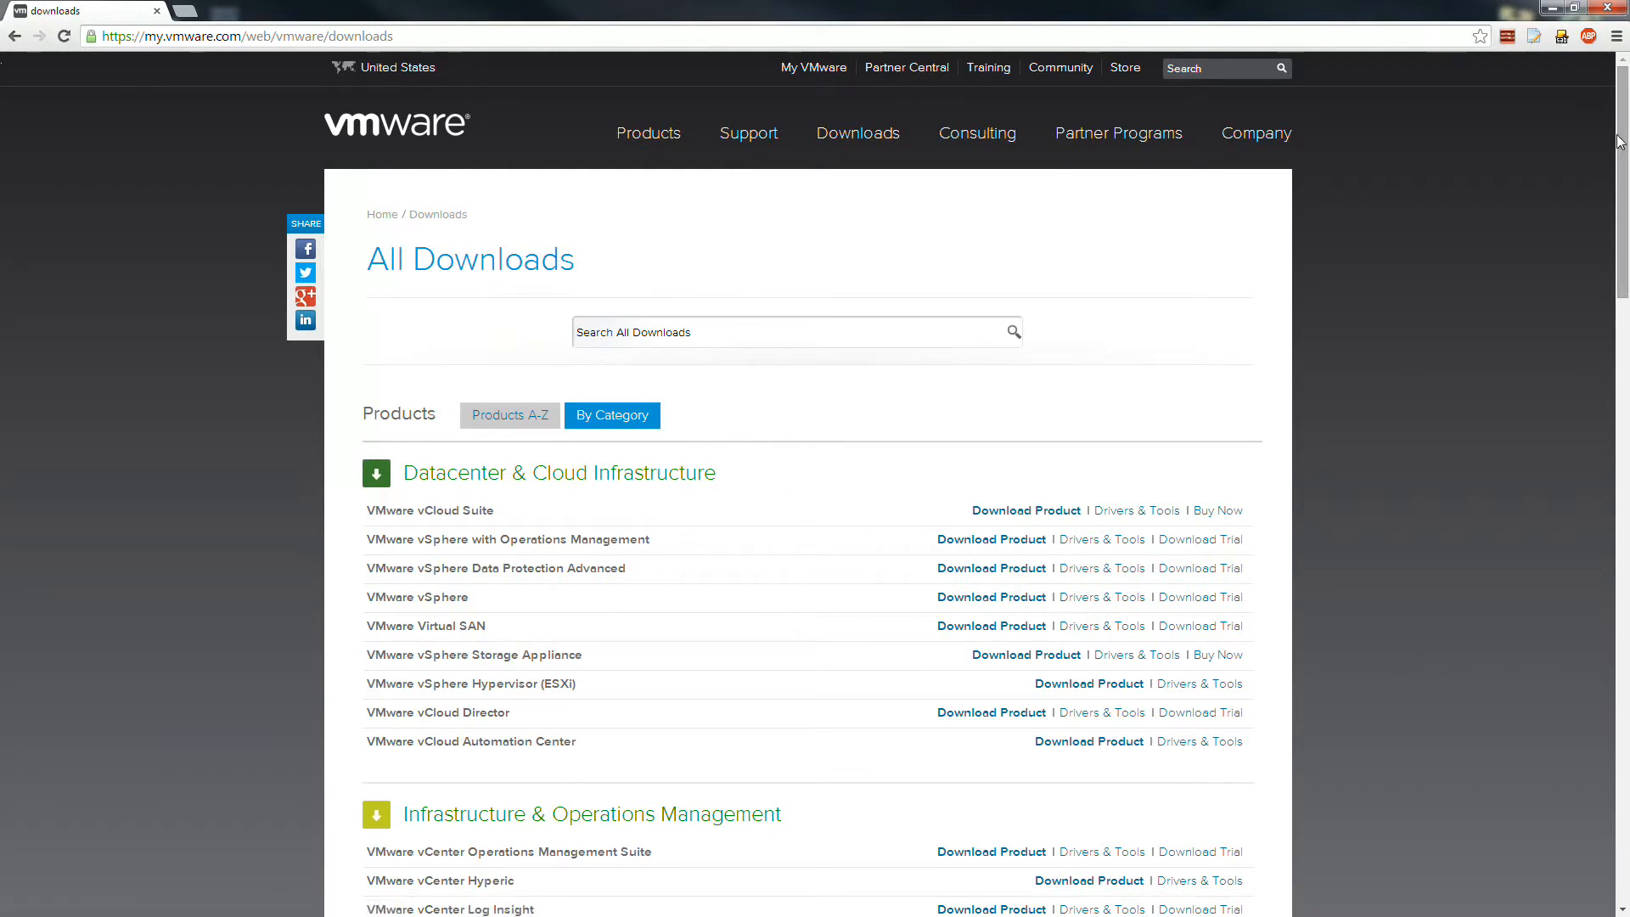
drag(1620, 142, 1584, 666)
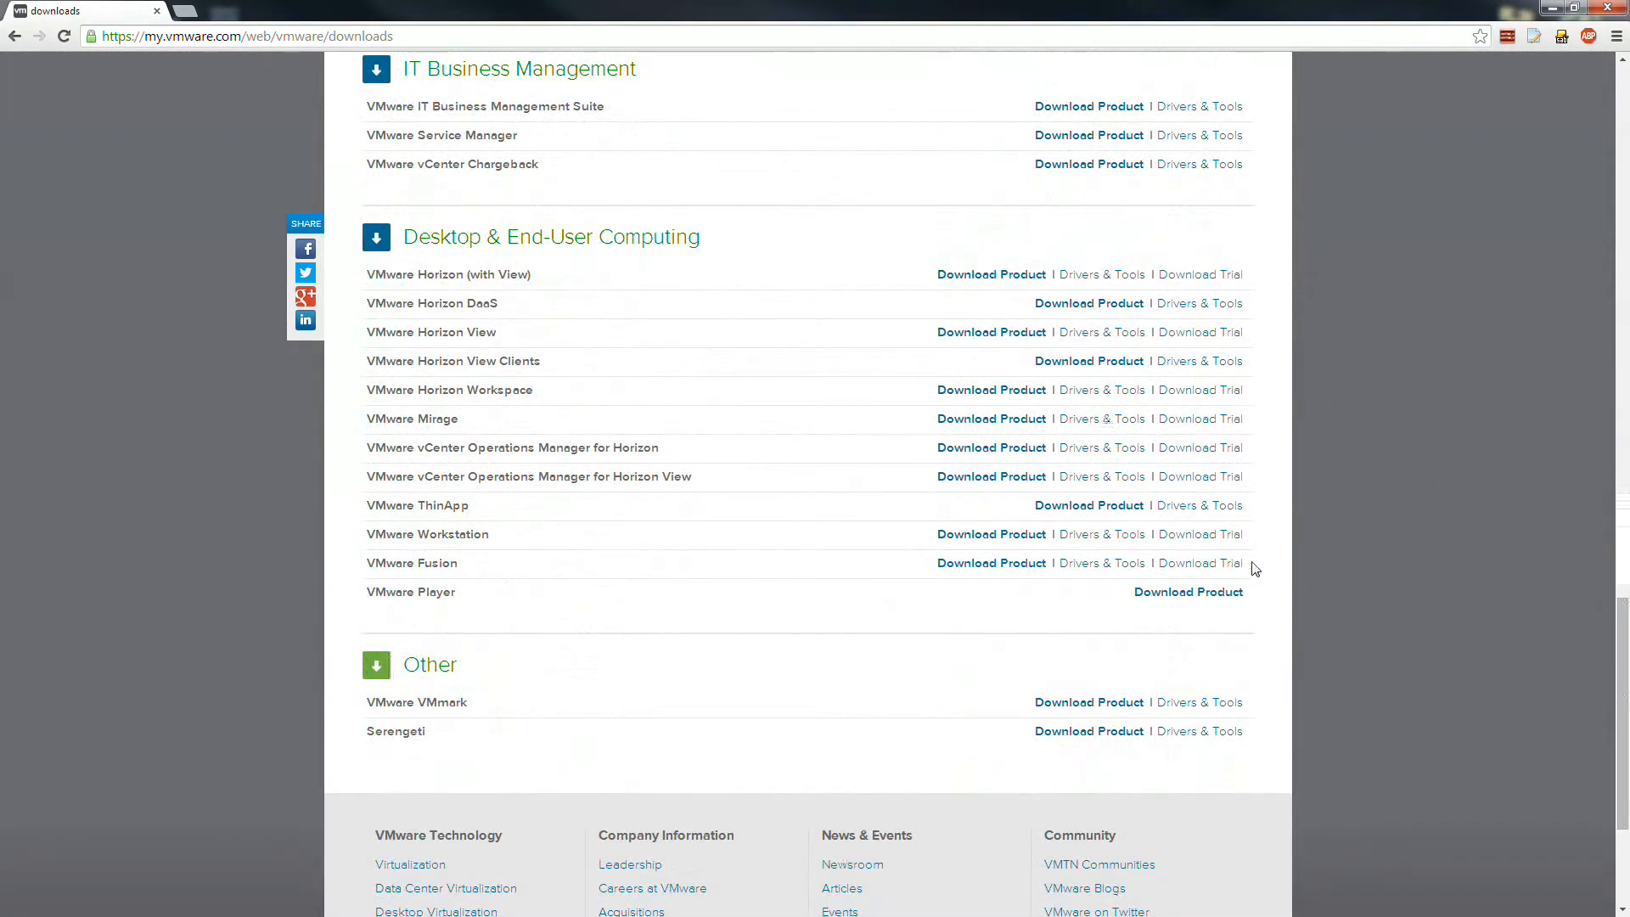
click(1211, 593)
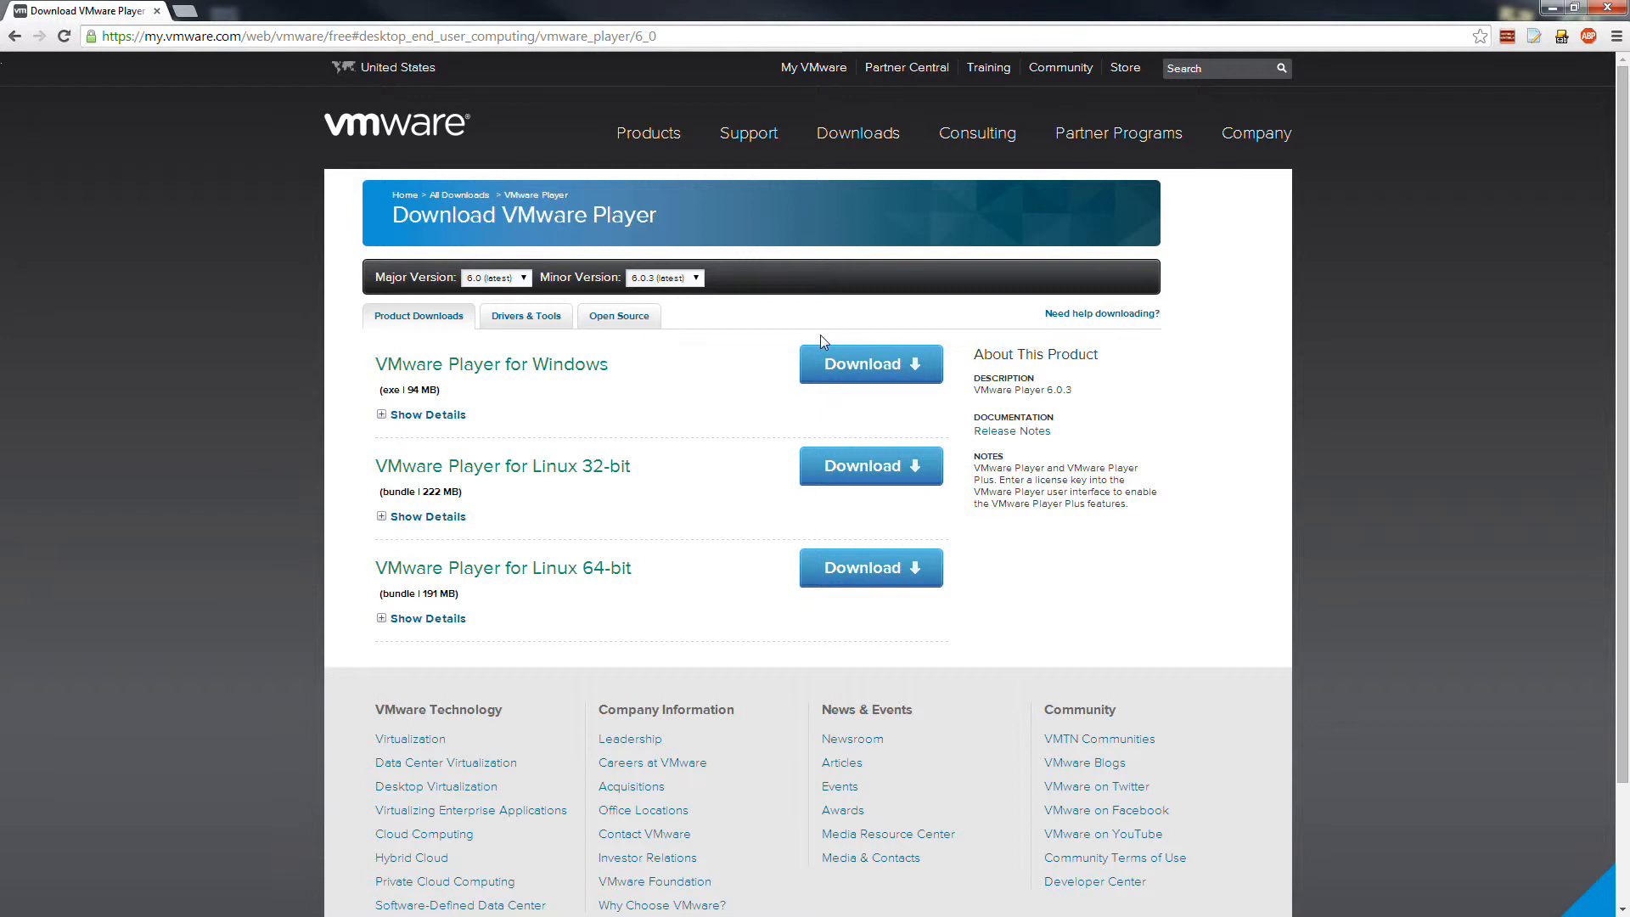
Start the VMware Player for Windows download, cancel it, close the downloads bar and minimize Chrome.
click(843, 355)
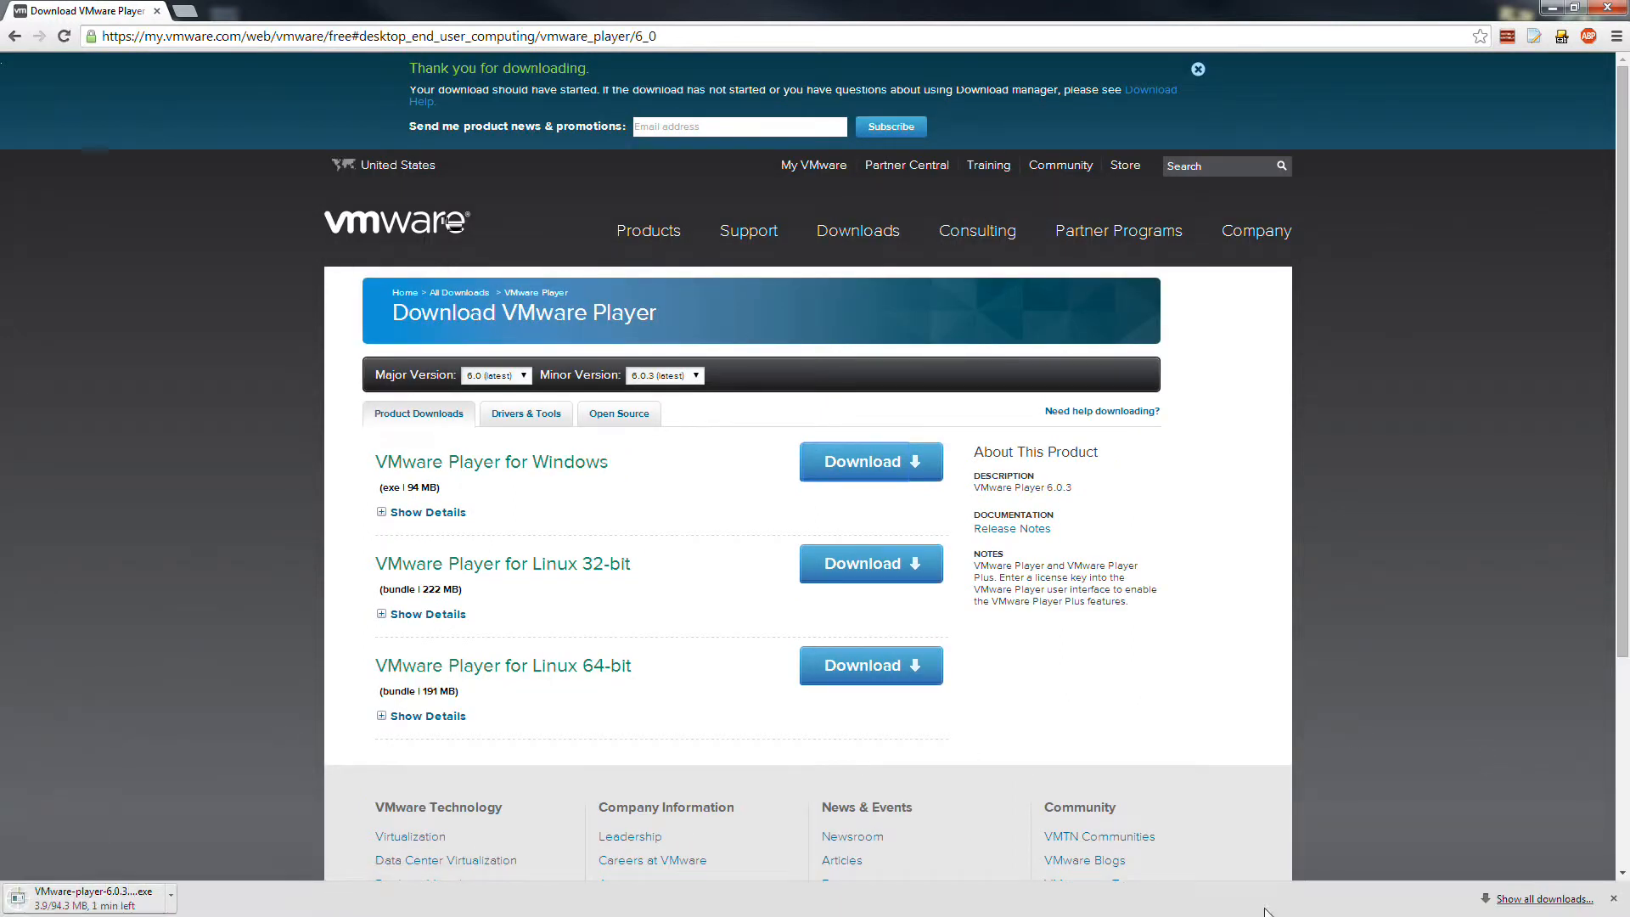
click(170, 896)
click(194, 875)
click(1613, 898)
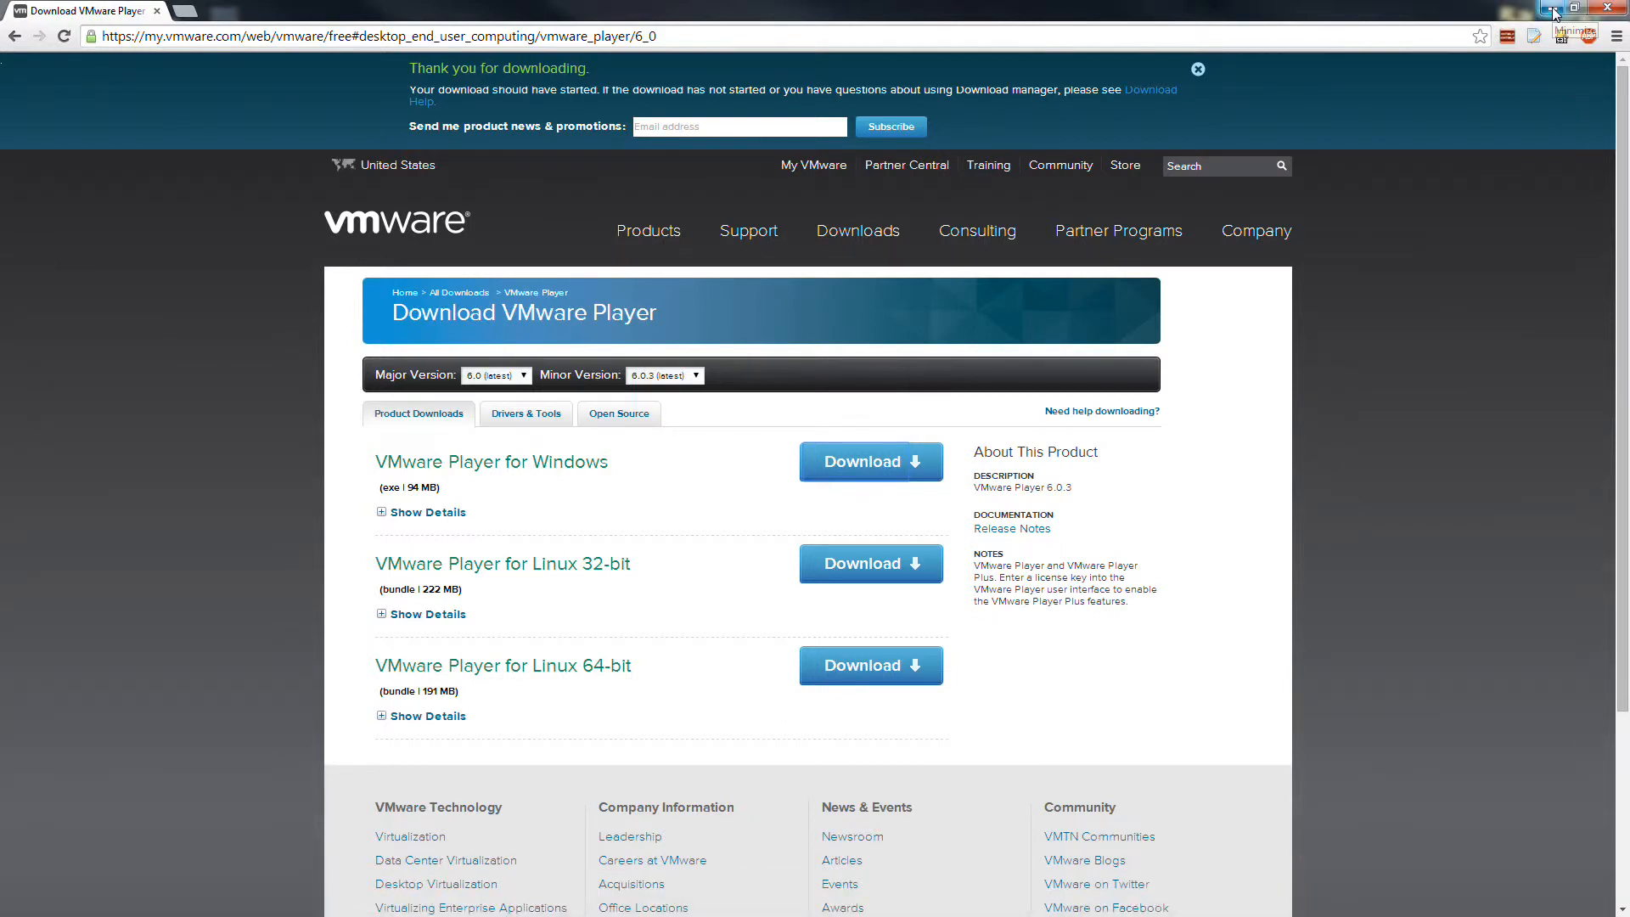
click(1552, 12)
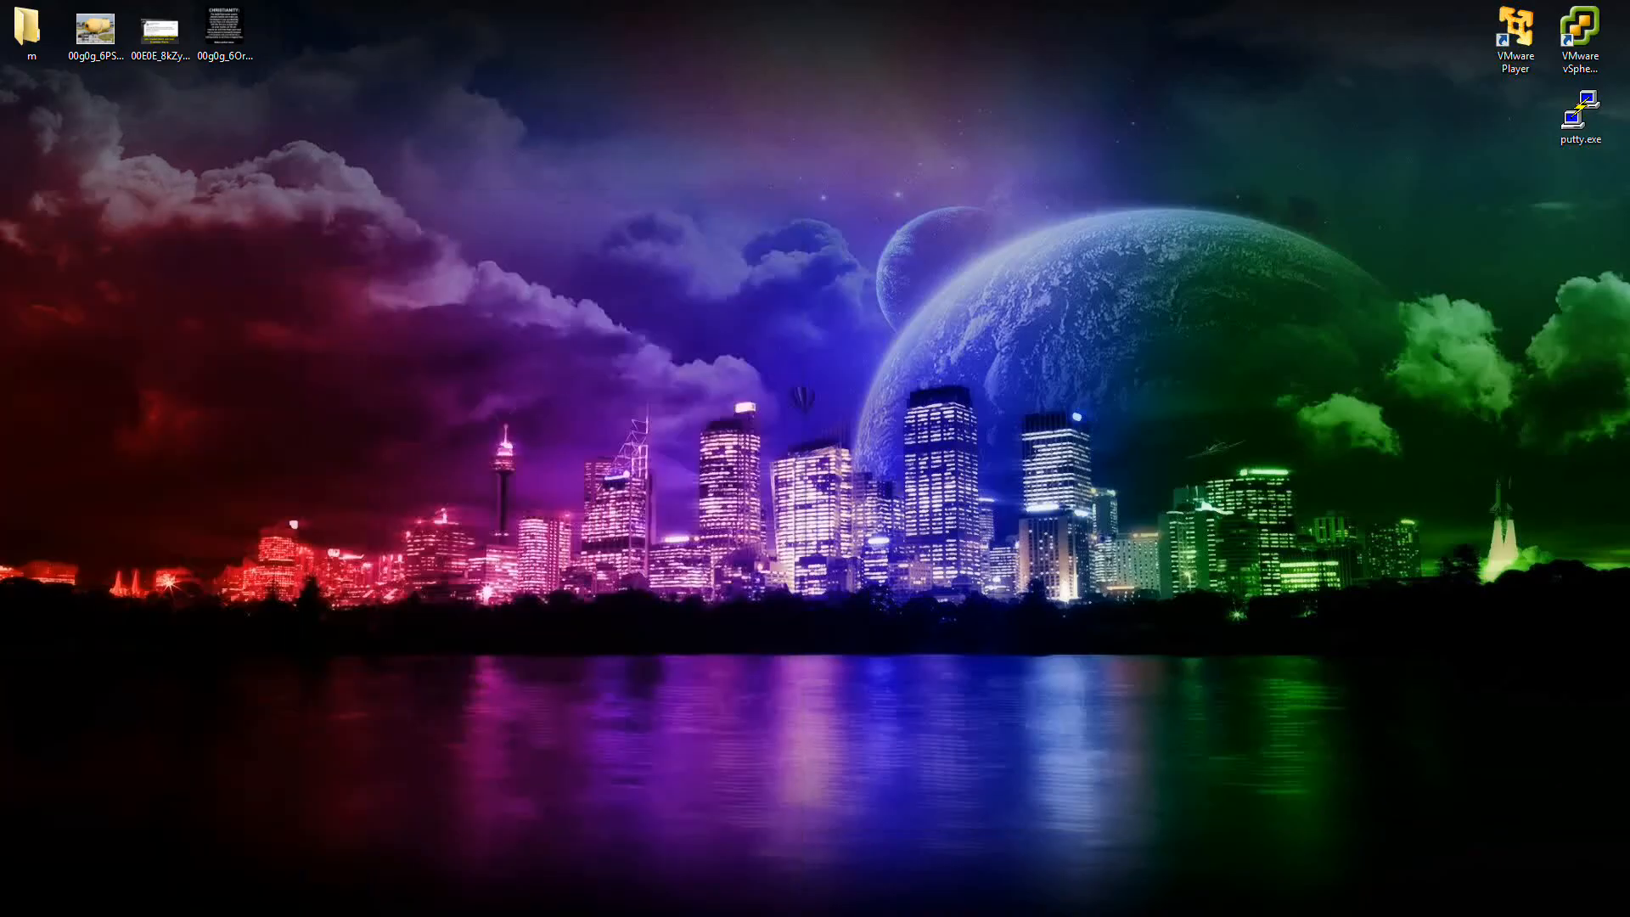
Launch VMware Player, begin a new virtual machine, and restore the maximized ubuntu.com Chrome window.
double_click(1505, 26)
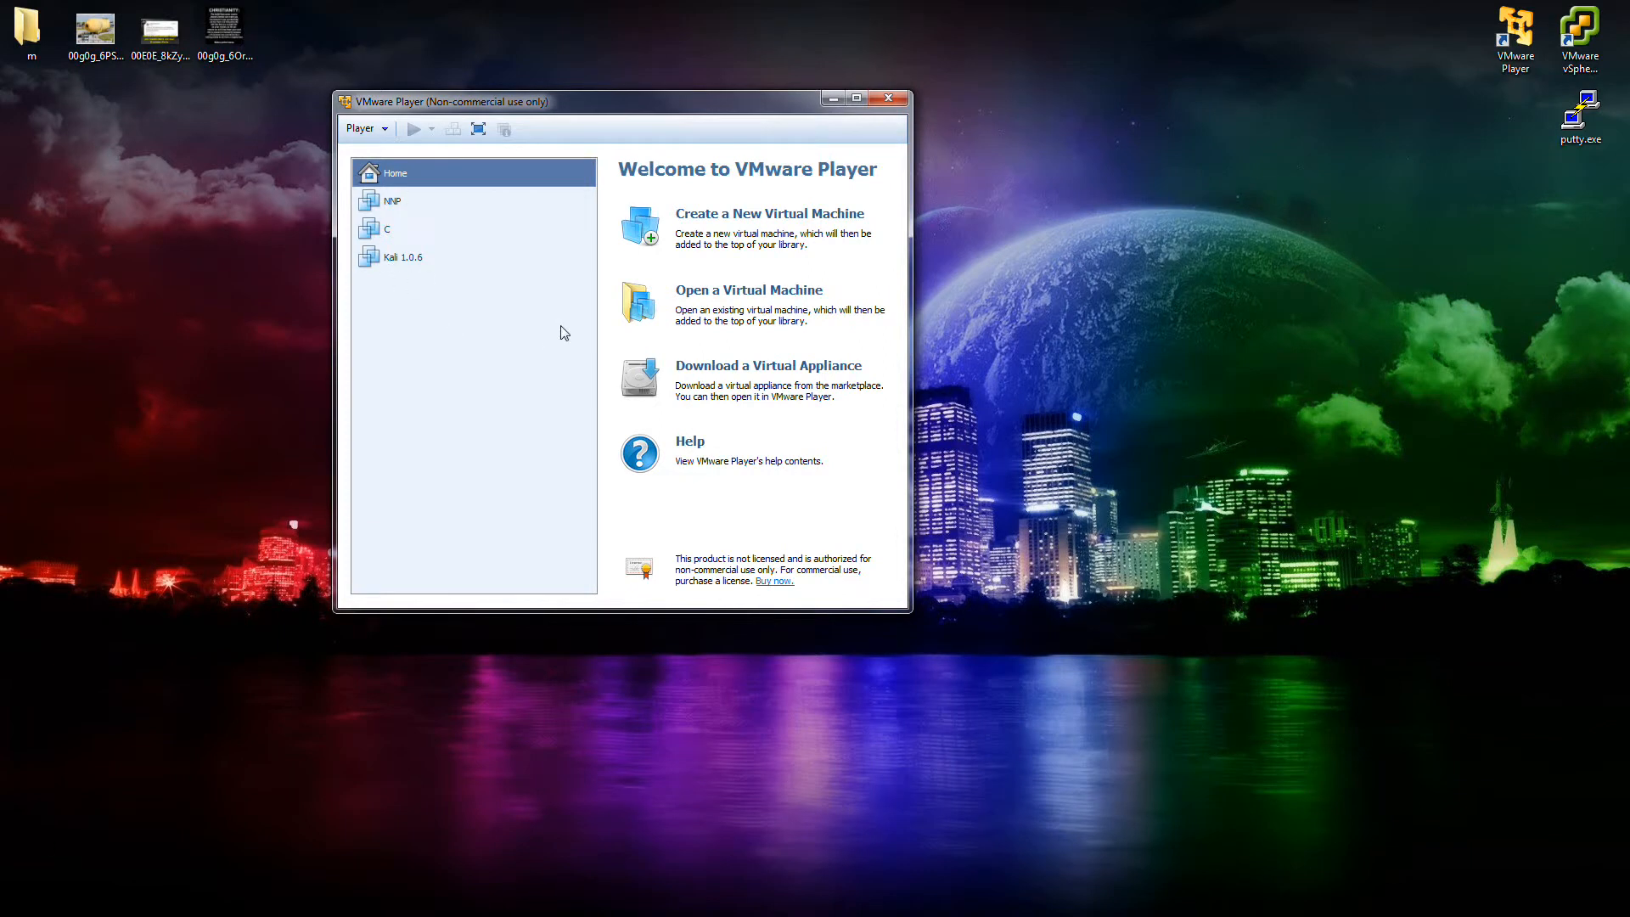
click(708, 220)
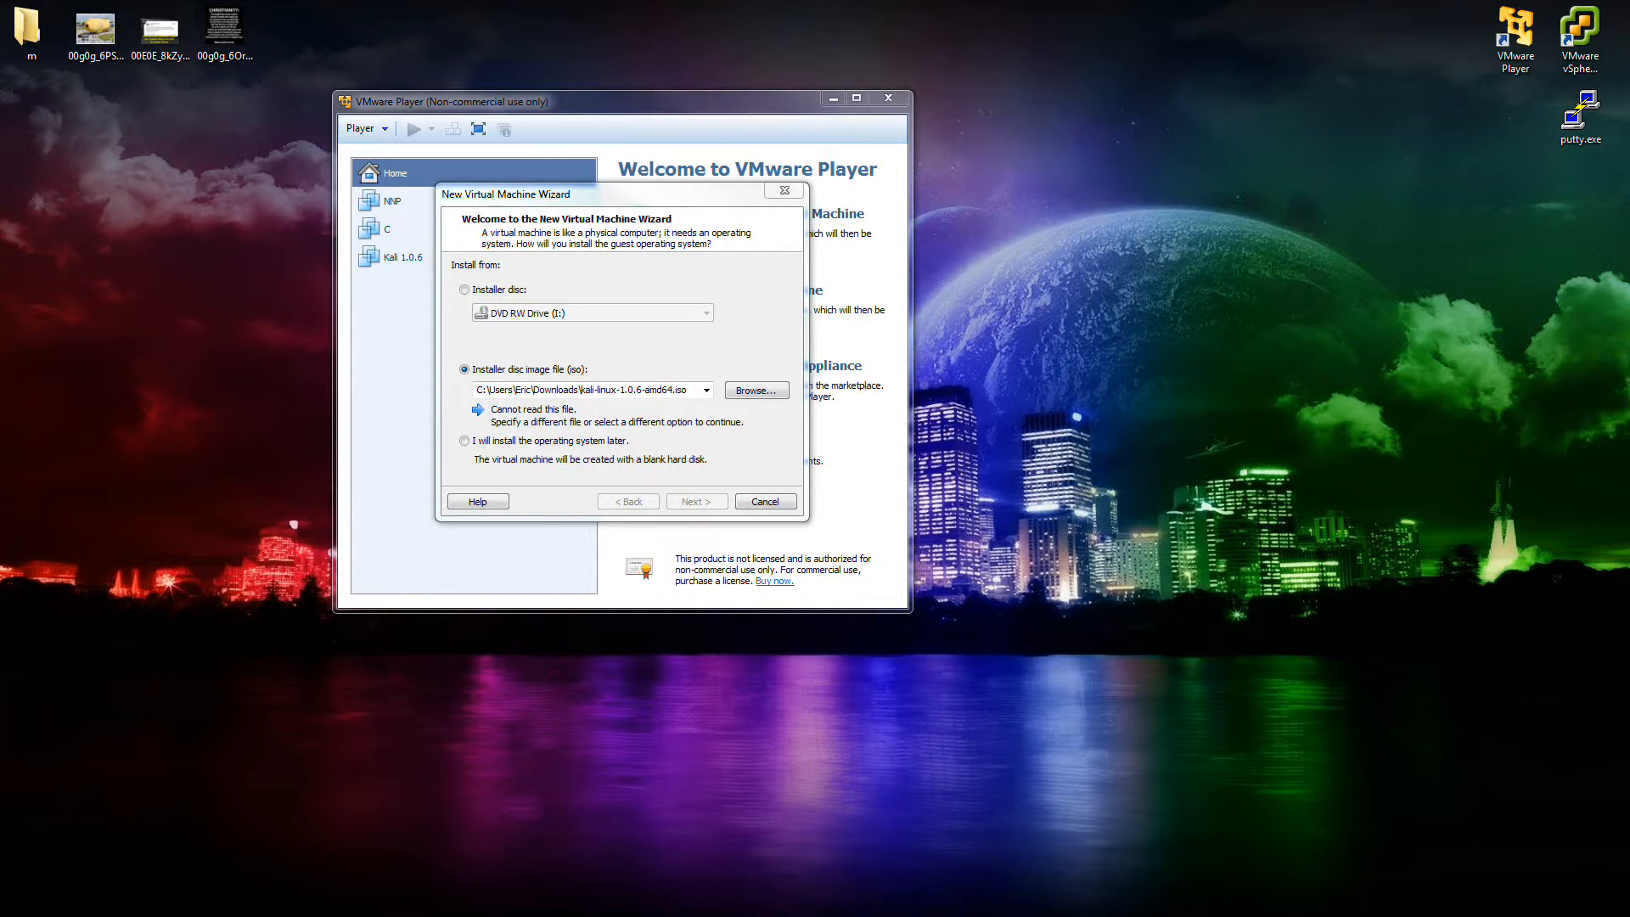
drag(0, 316, 1207, 254)
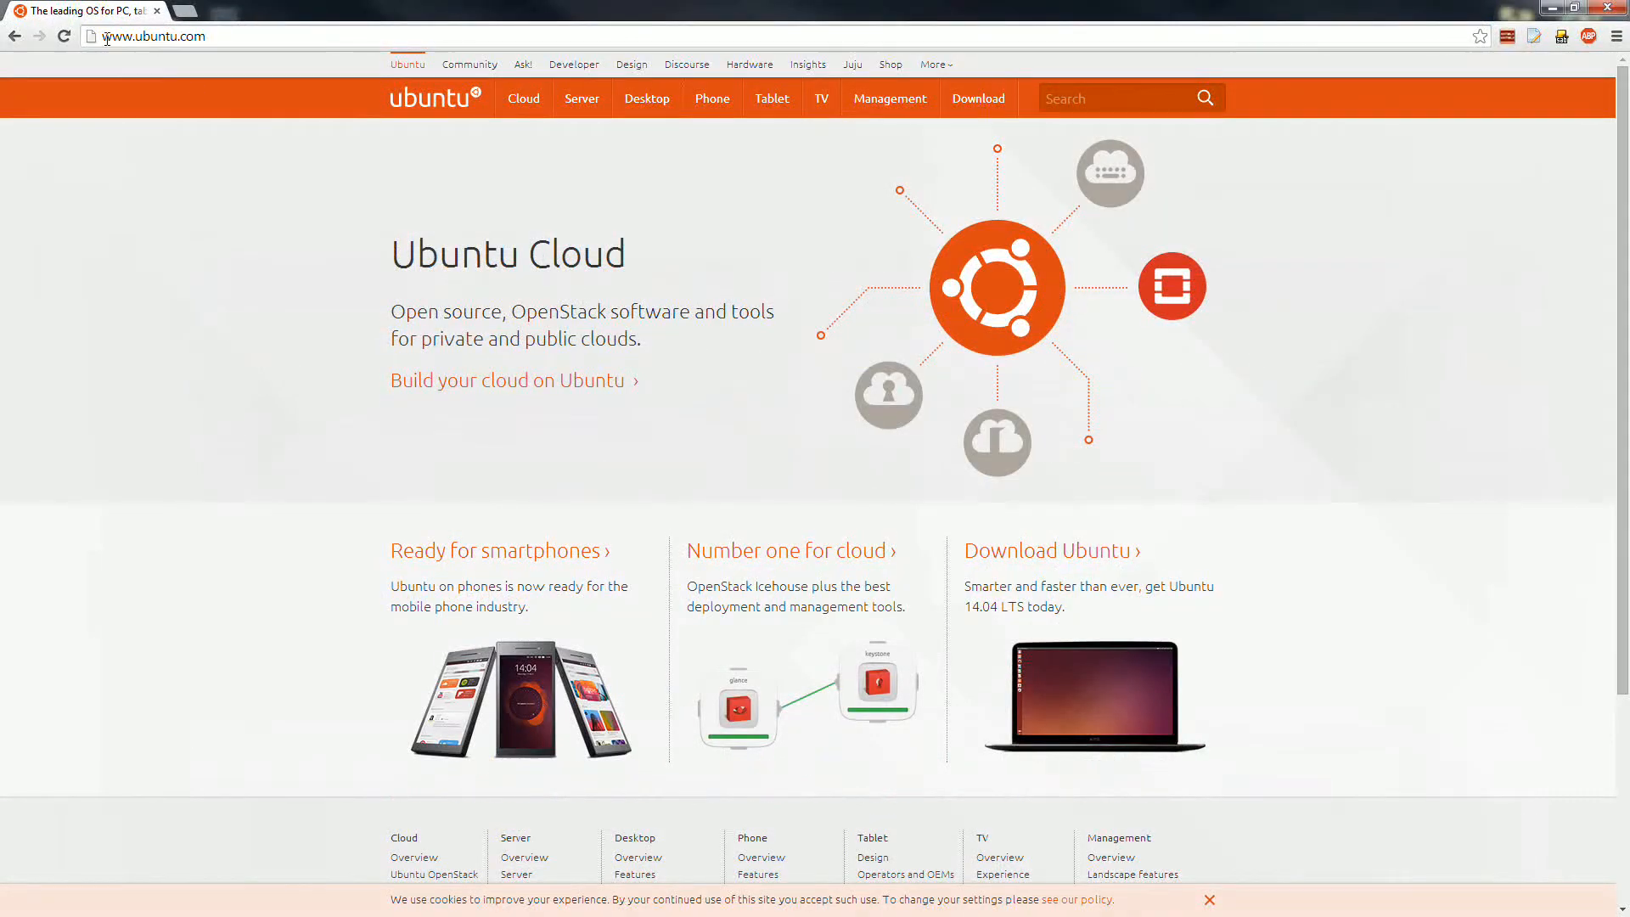
Go from ubuntu.com to the Ubuntu Server 14.04 LTS download page, then minimize Chrome.
click(201, 38)
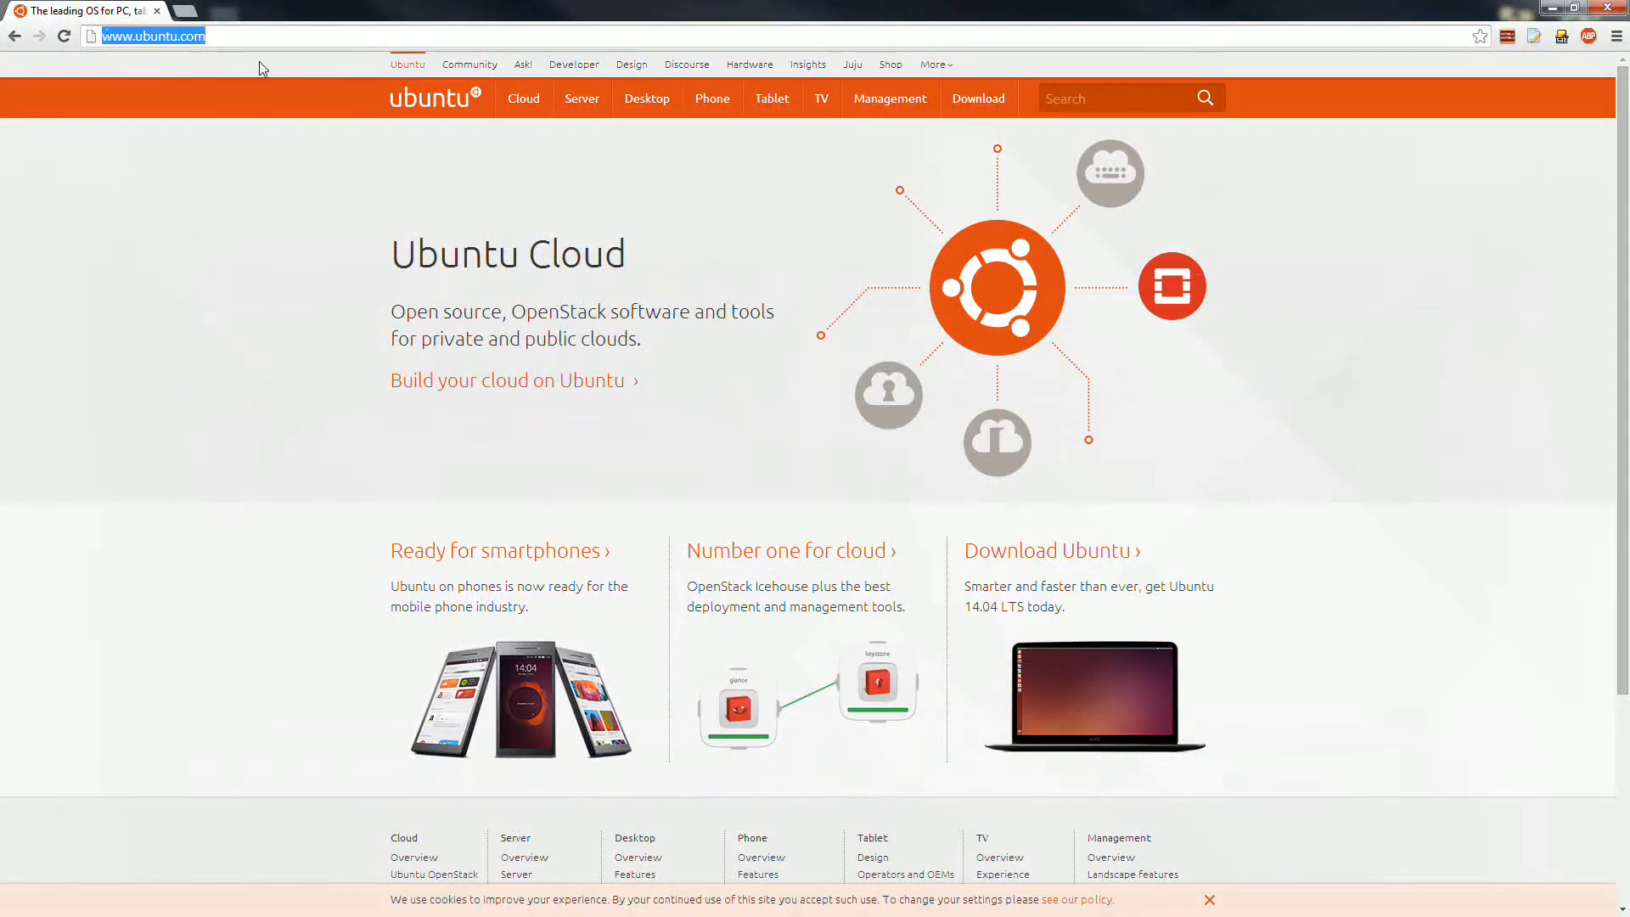
mouse_move(582, 102)
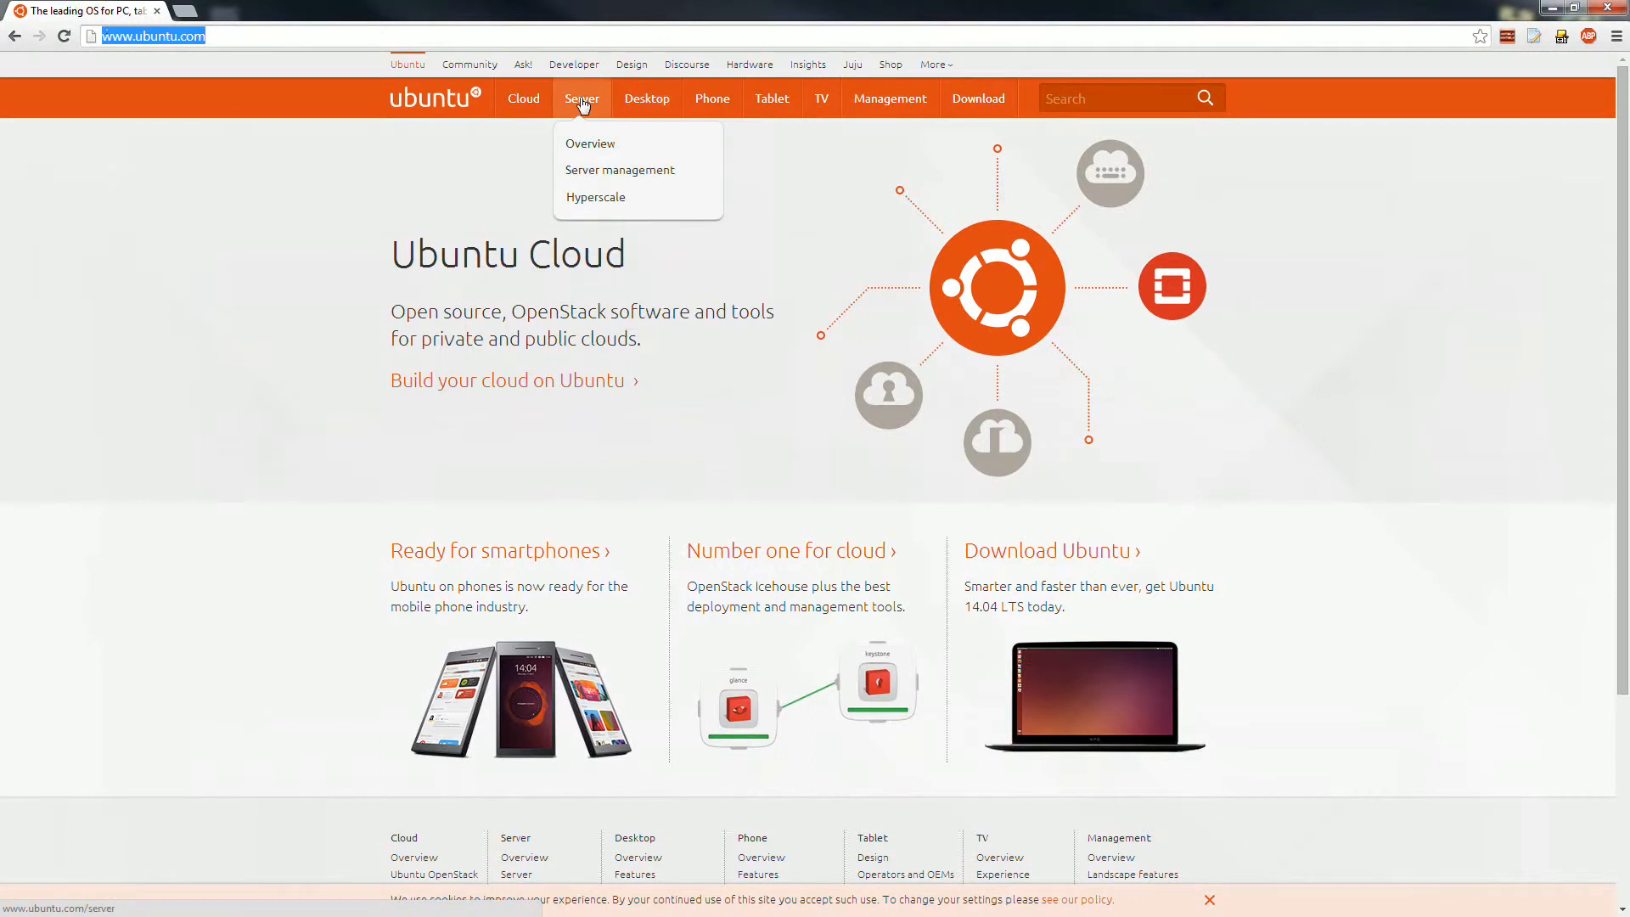
click(583, 102)
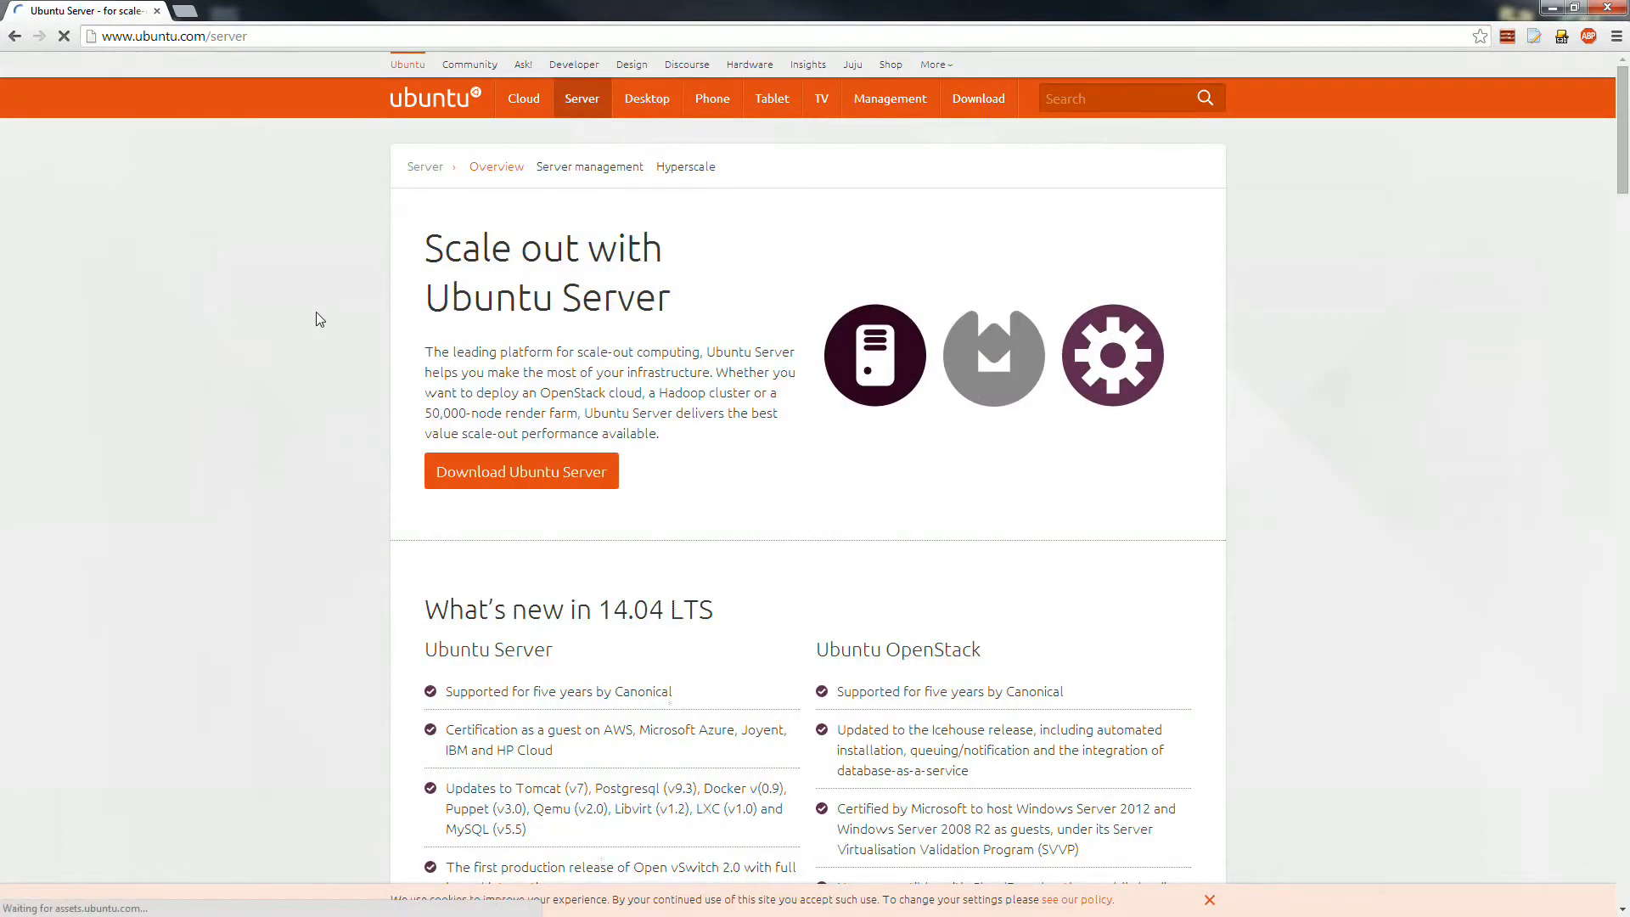
scroll(331, 320, down, 2)
click(493, 302)
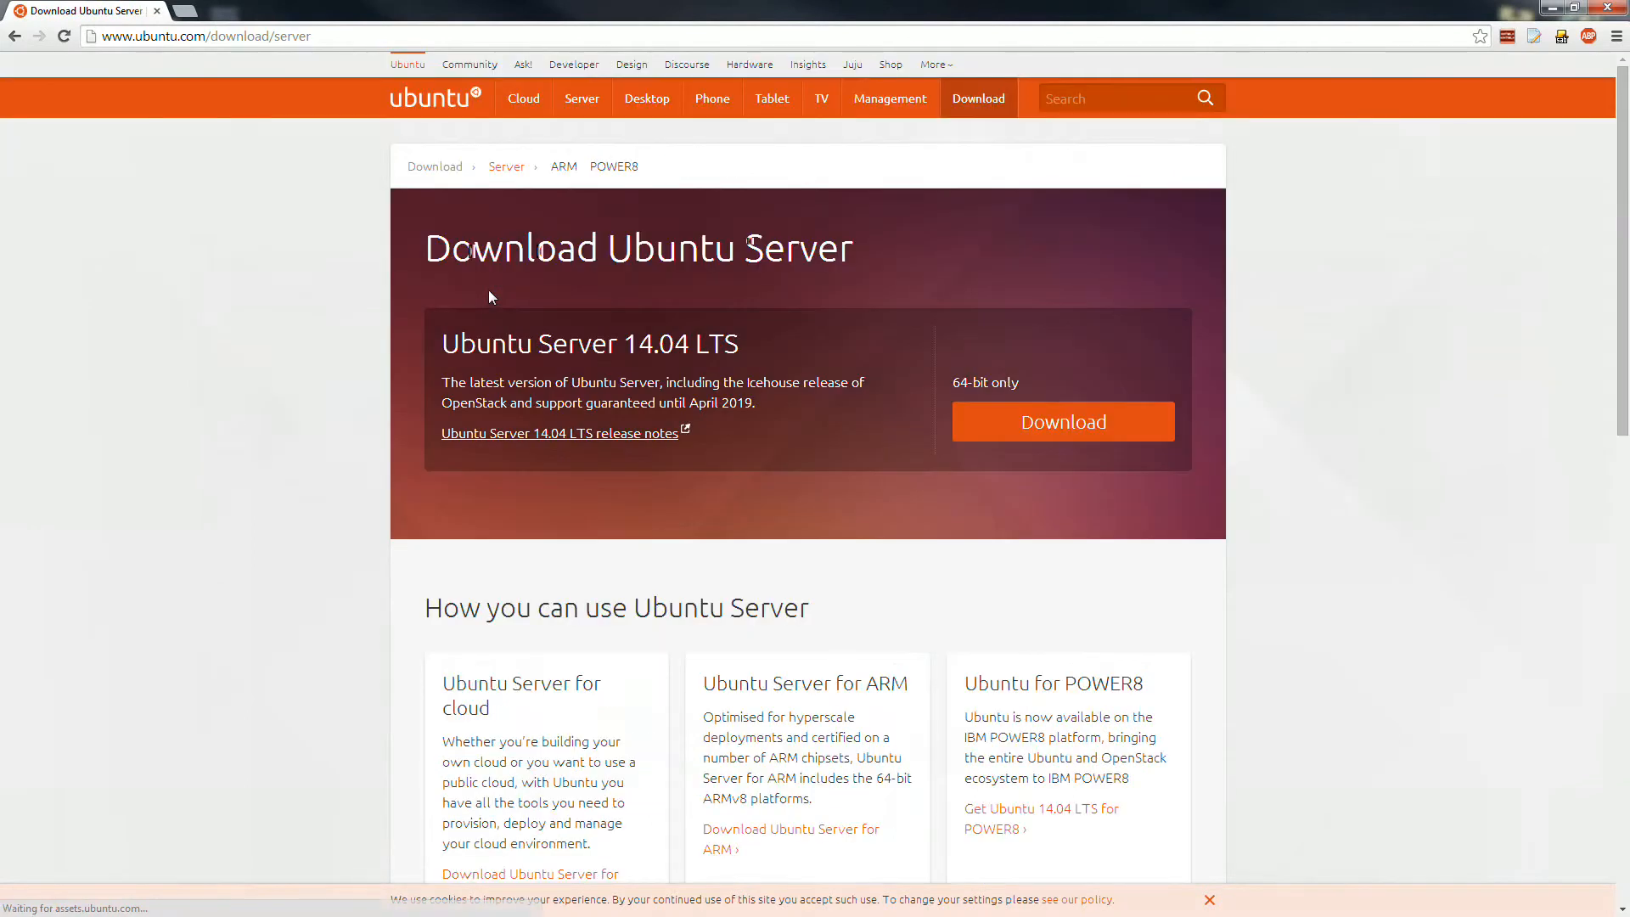
drag(756, 348, 420, 352)
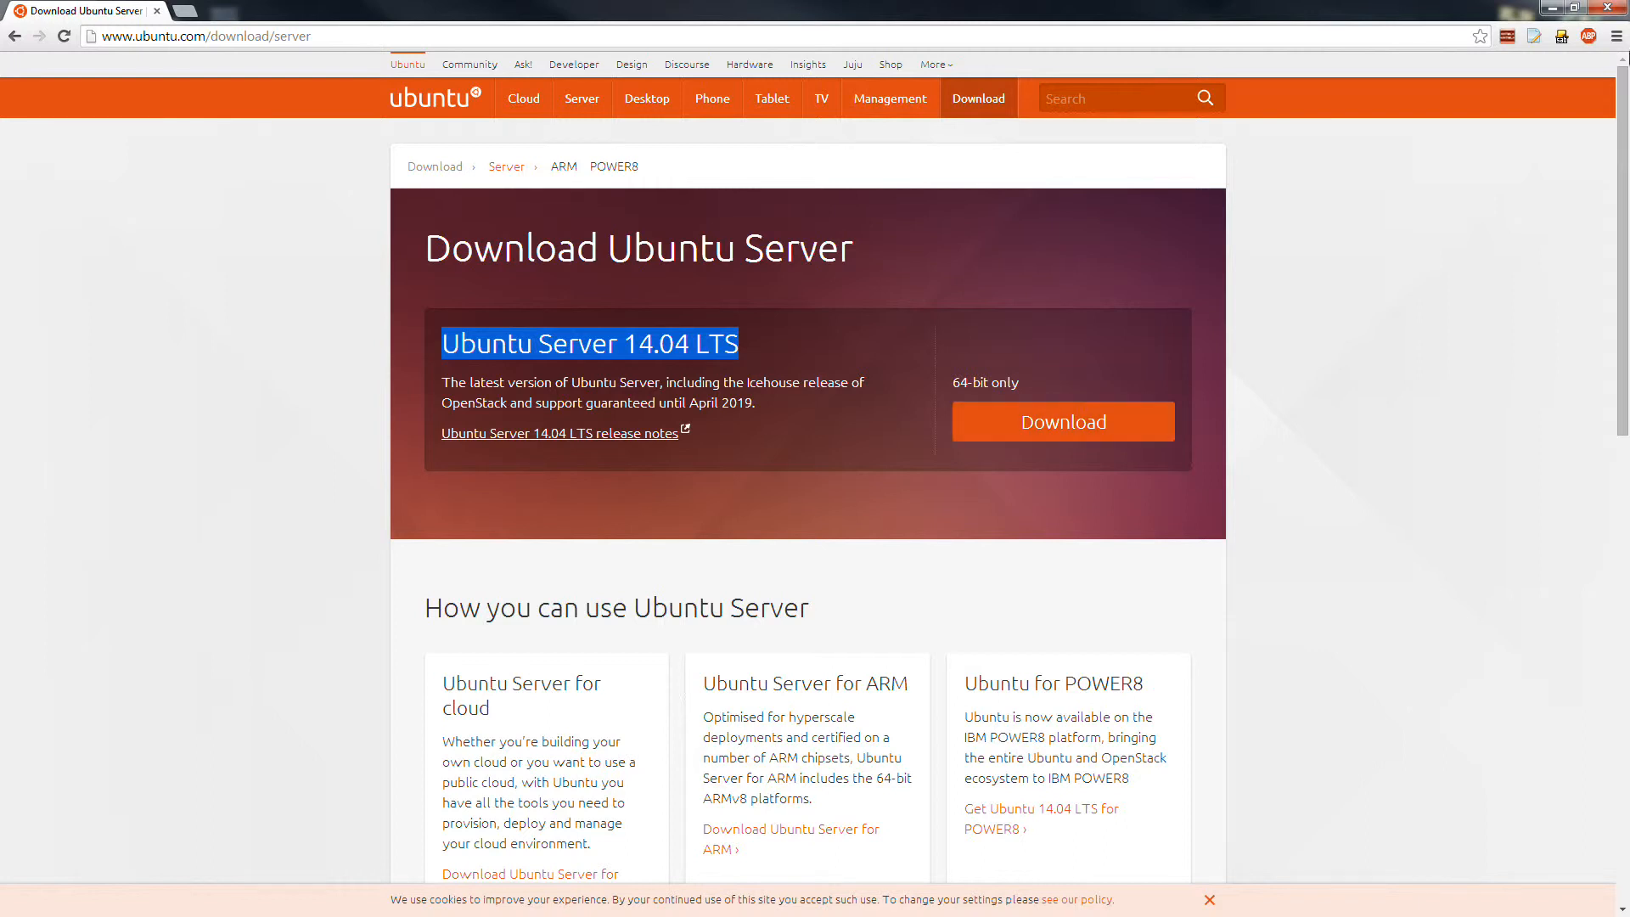
click(1552, 8)
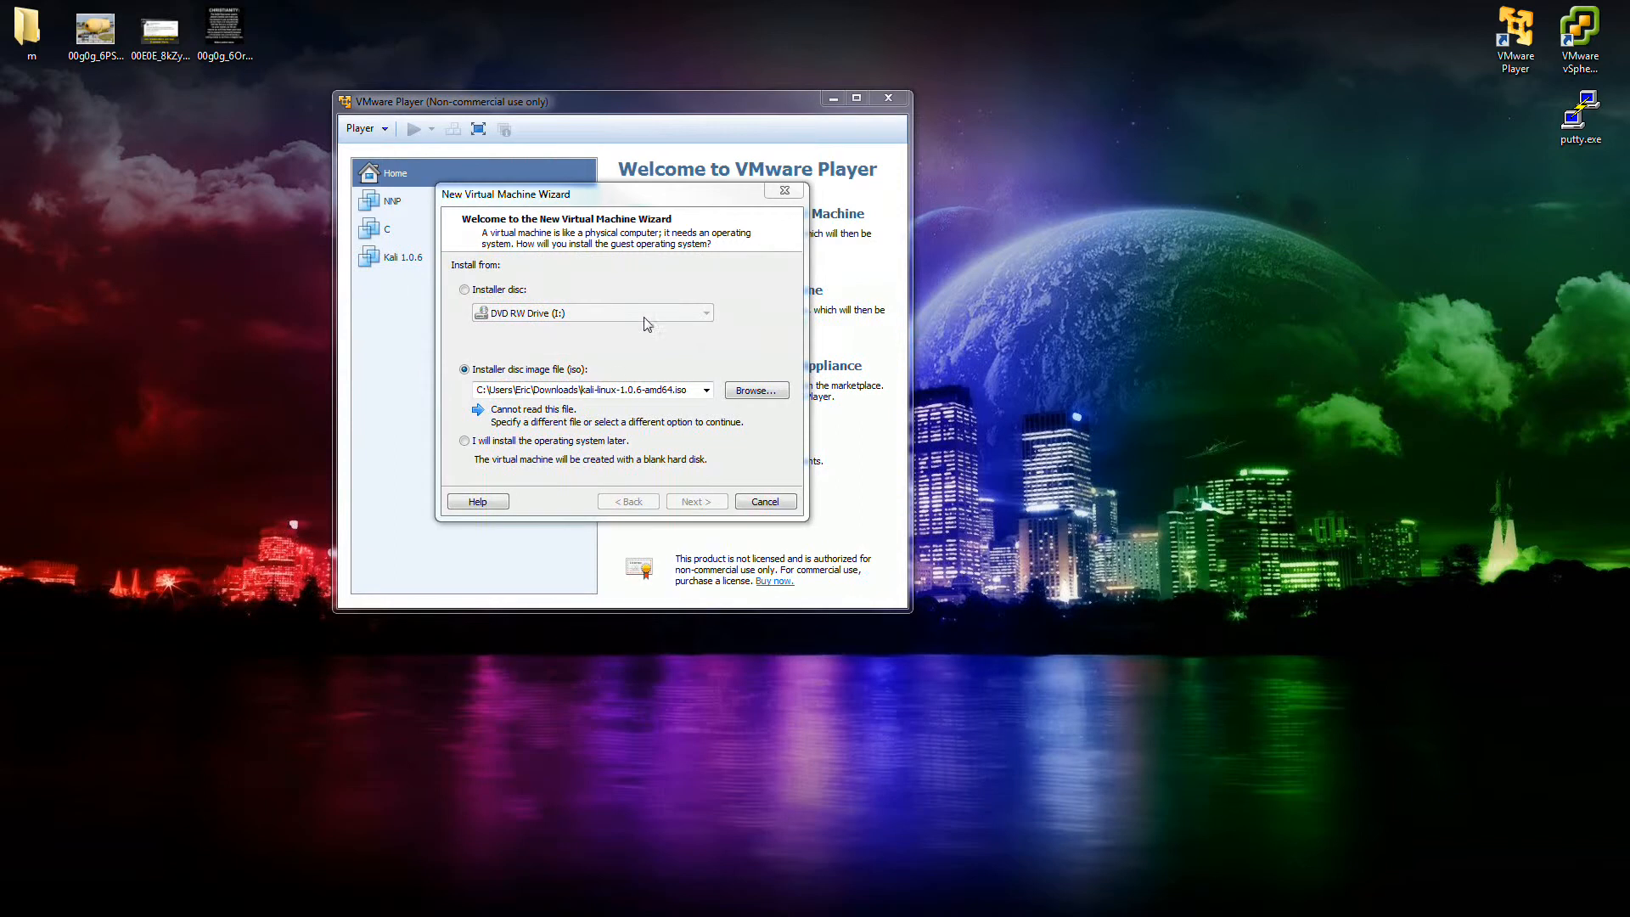
Browse for the installer disc image and open the e:\linuxiso folder to list its ISO files.
click(613, 386)
text(e:\linuxiso)
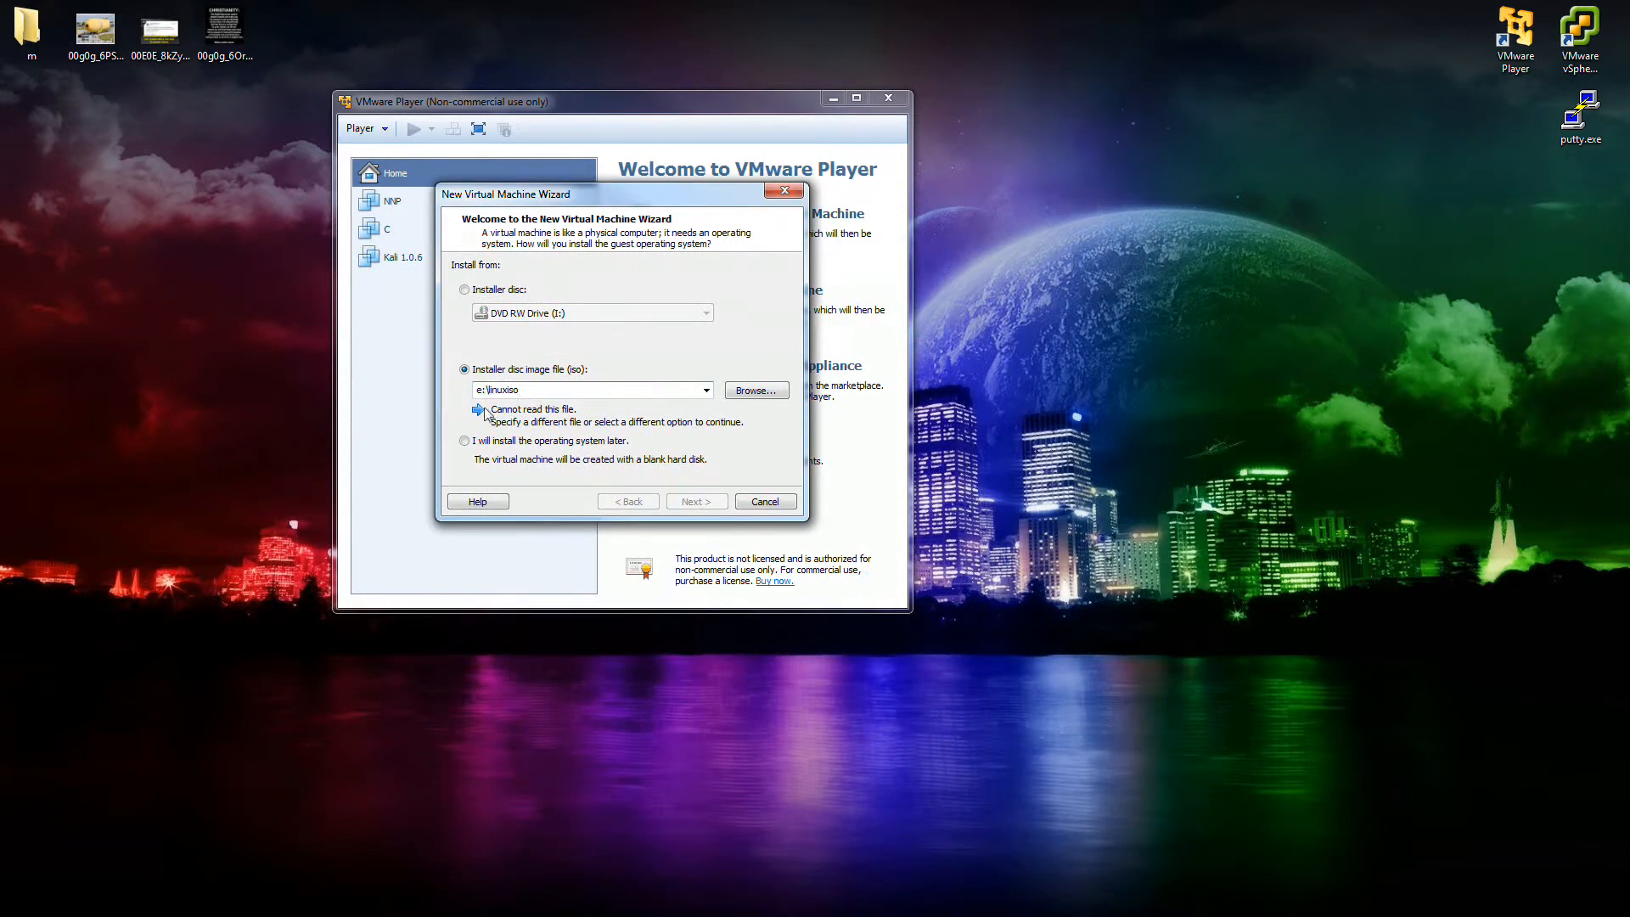
click(754, 390)
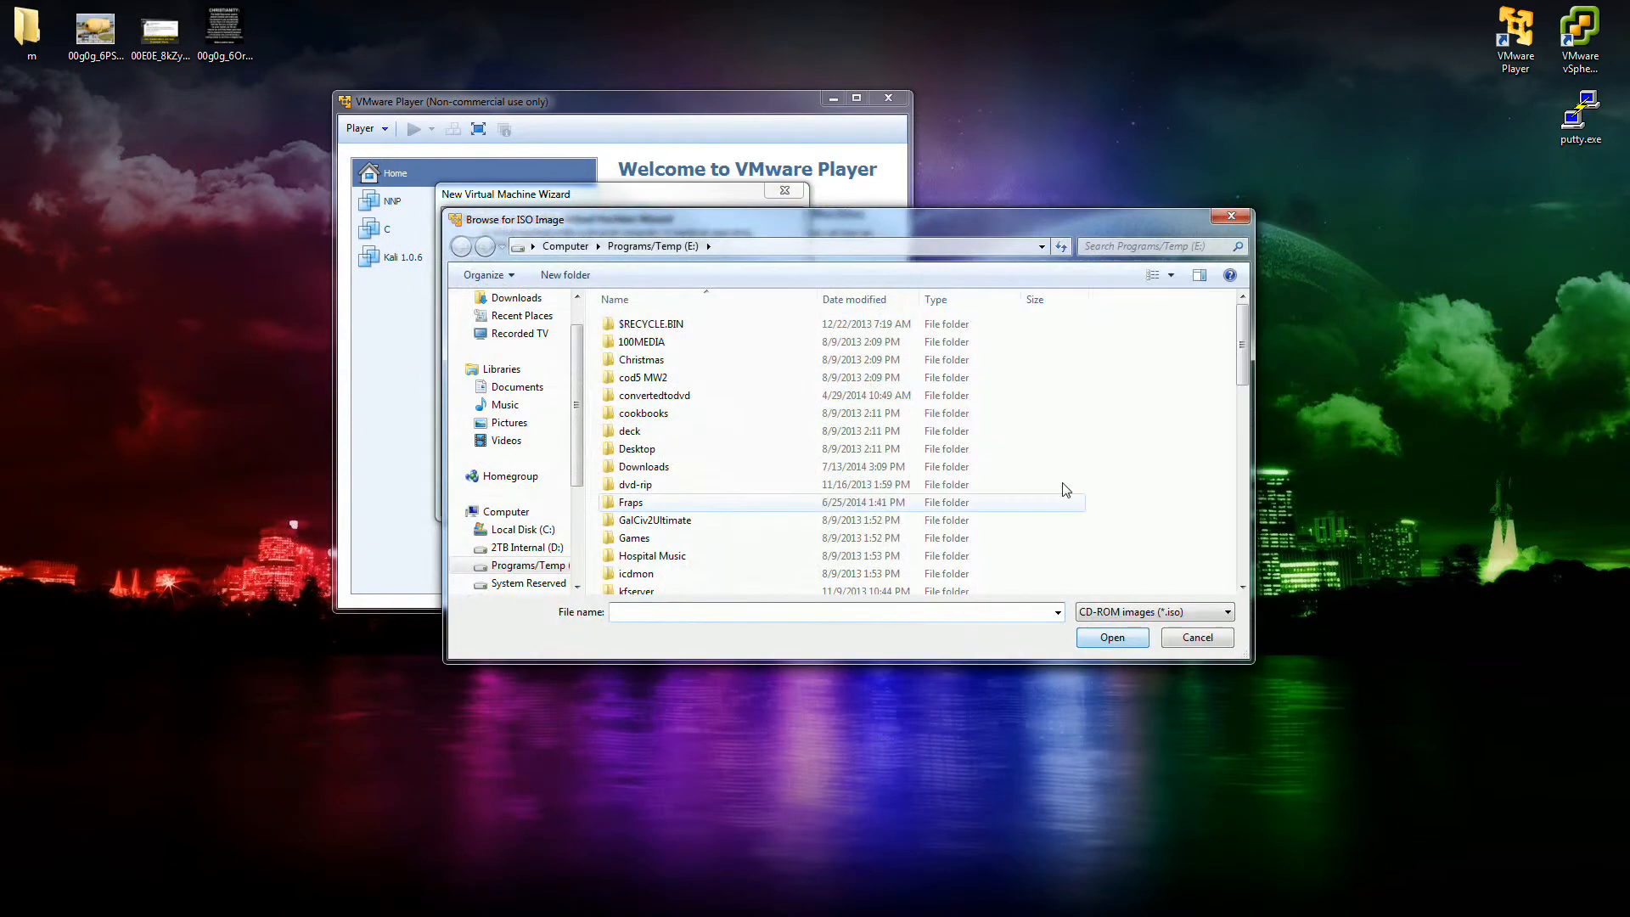
text(e:\linuxiso)
key(Return)
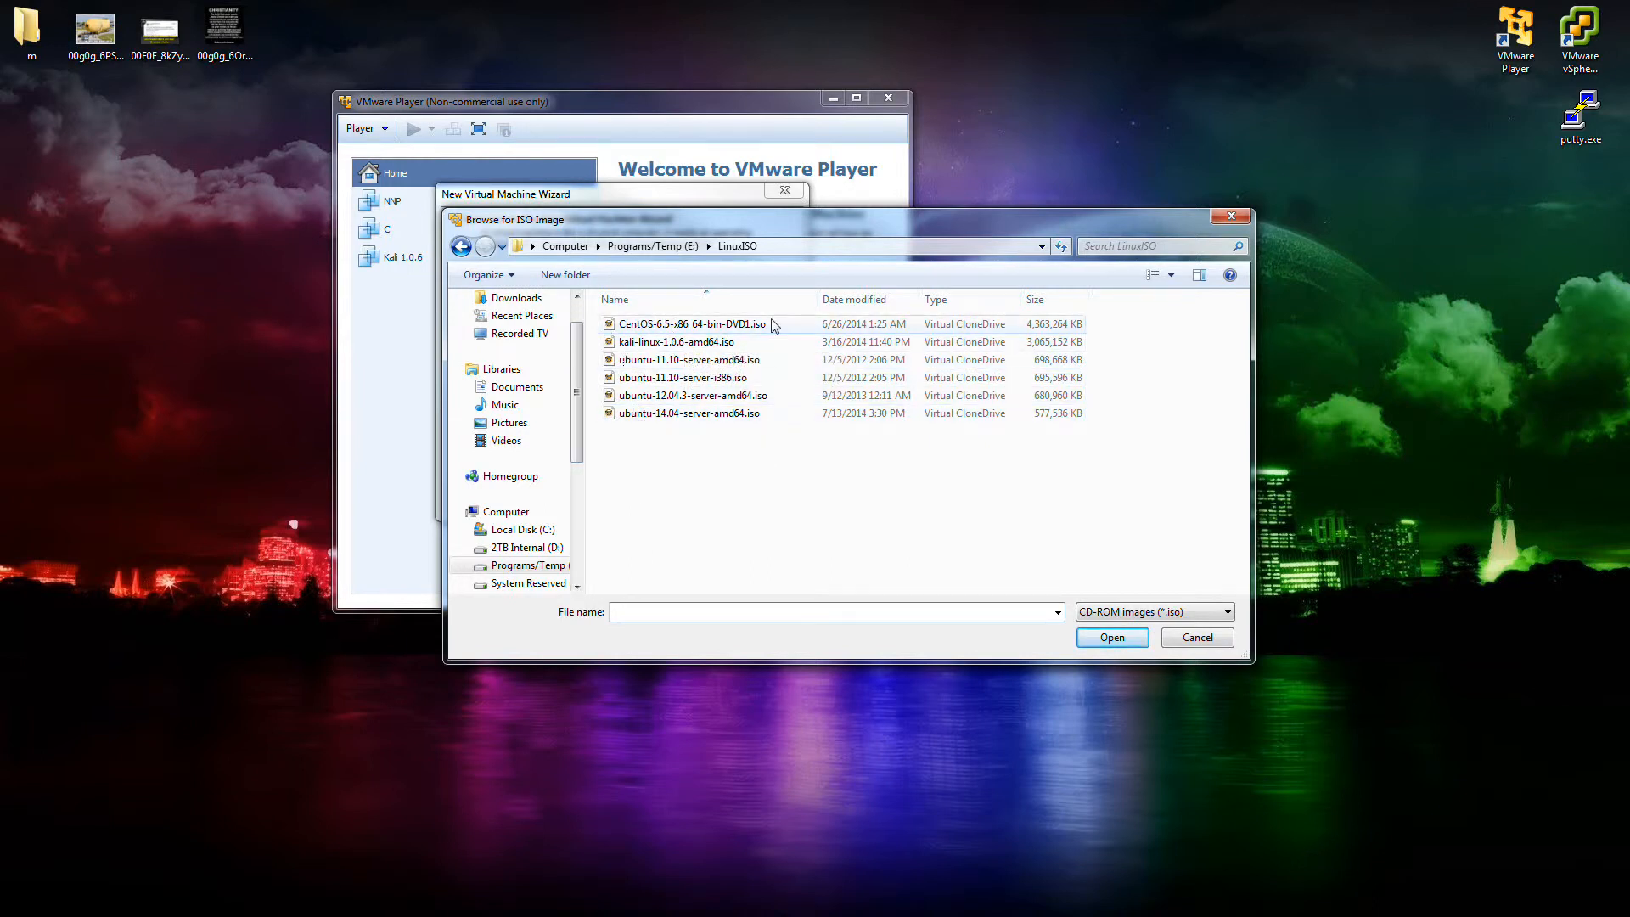
Use ubuntu-14.04-server-amd64.iso as the installer image and proceed to Easy Install Information.
click(685, 418)
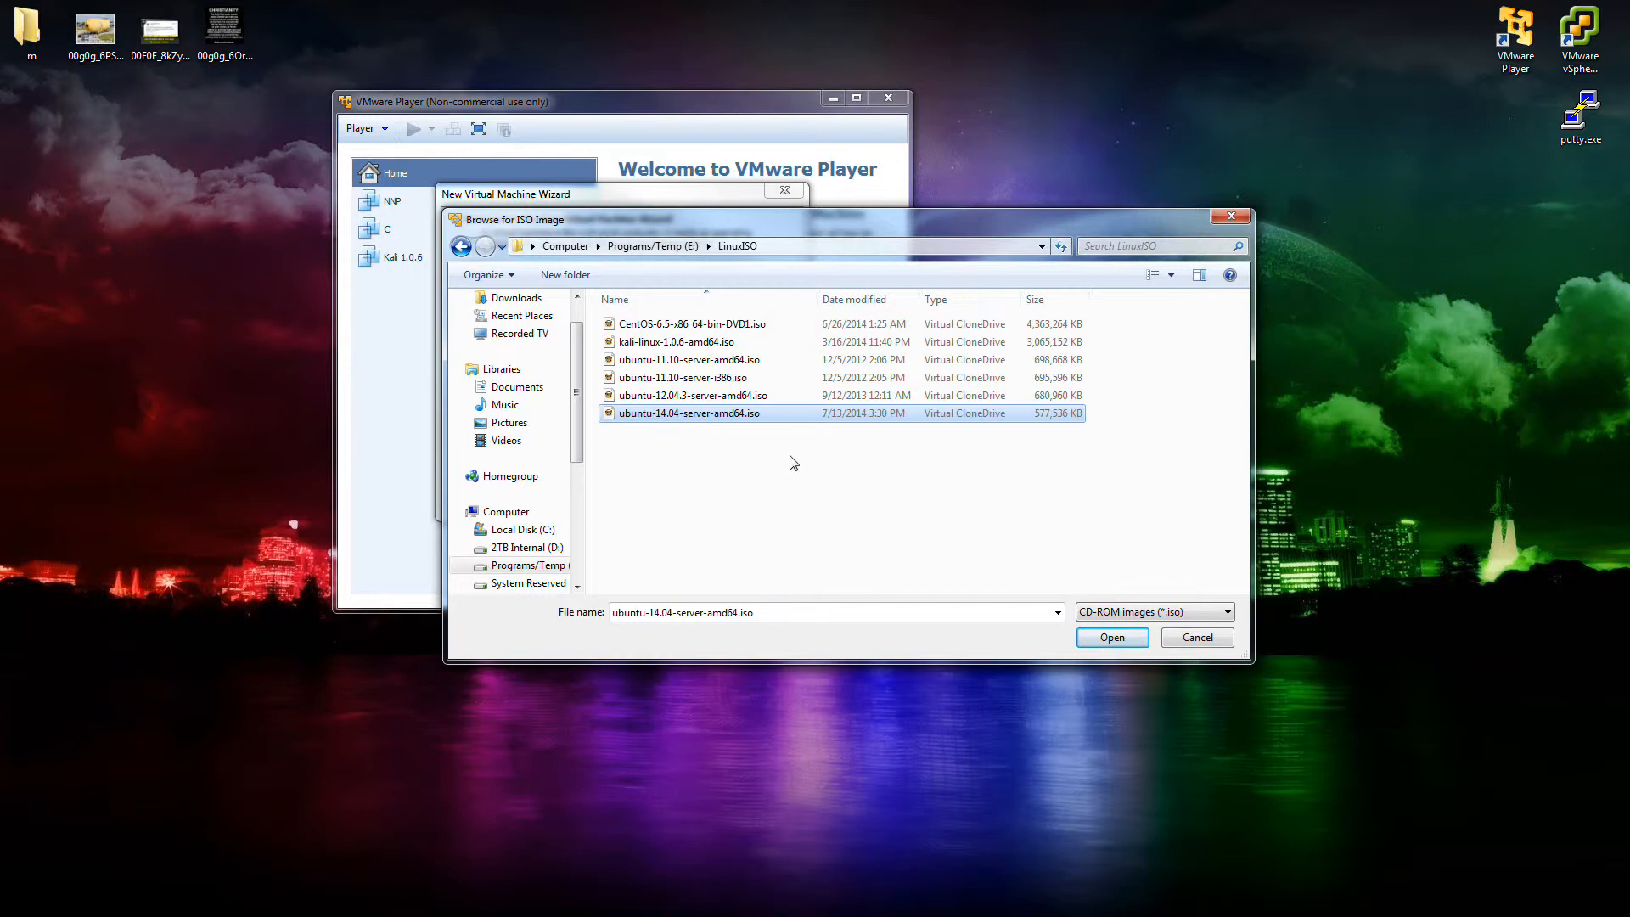
click(1116, 638)
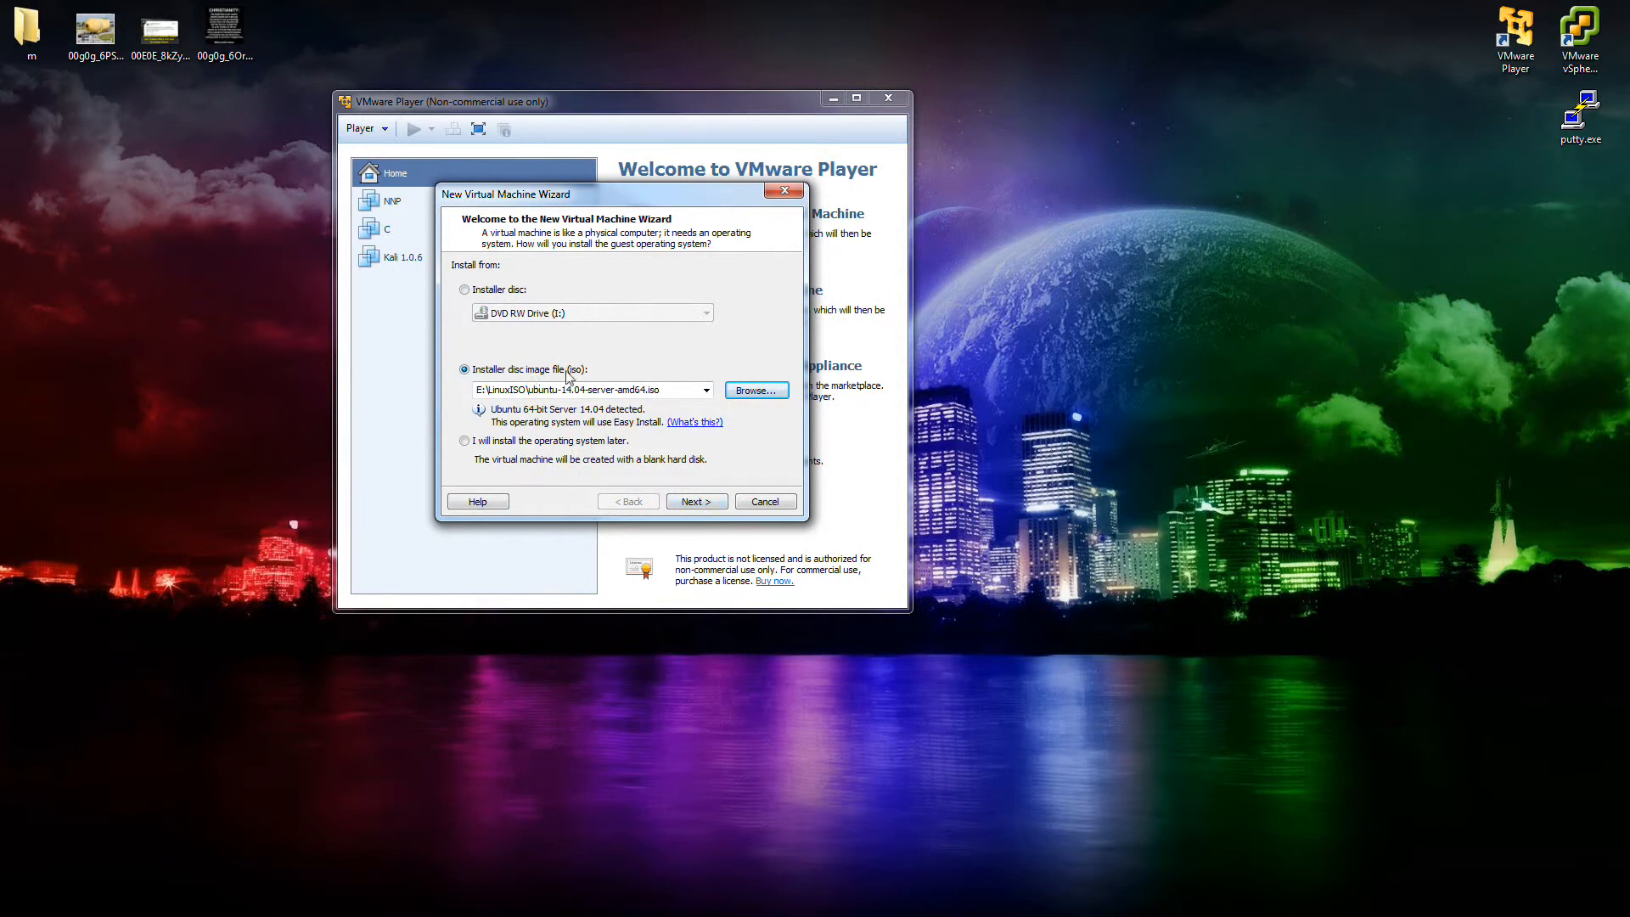
click(689, 499)
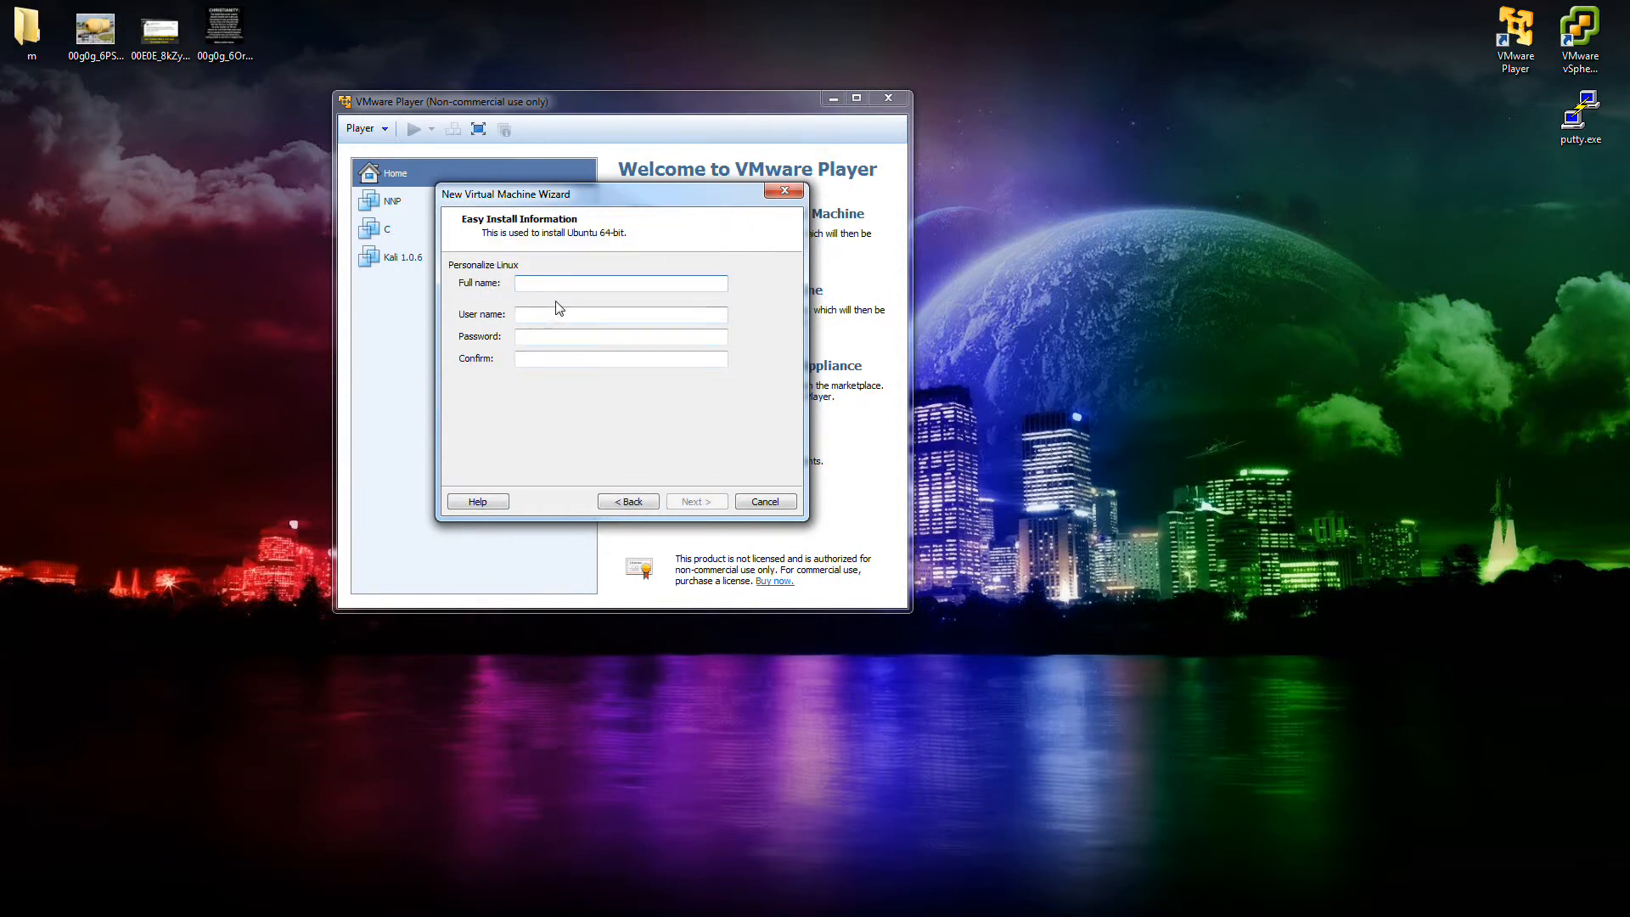
Type the full name, reuse it as the user name, and paste the password into Password and Confirm.
text(openvpntes)
key(shift+Left)
key(shift+Left)
key(shift+Left)
key(shift+Left)
key(shift+Left)
key(shift+Left)
key(shift+Left)
key(shift+Left)
key(shift+Left)
key(shift+Left)
key(shift+Left)
key(ctrl+c)
click(553, 316)
key(ctrl+v)
click(555, 337)
key(ctrl+v)
click(588, 357)
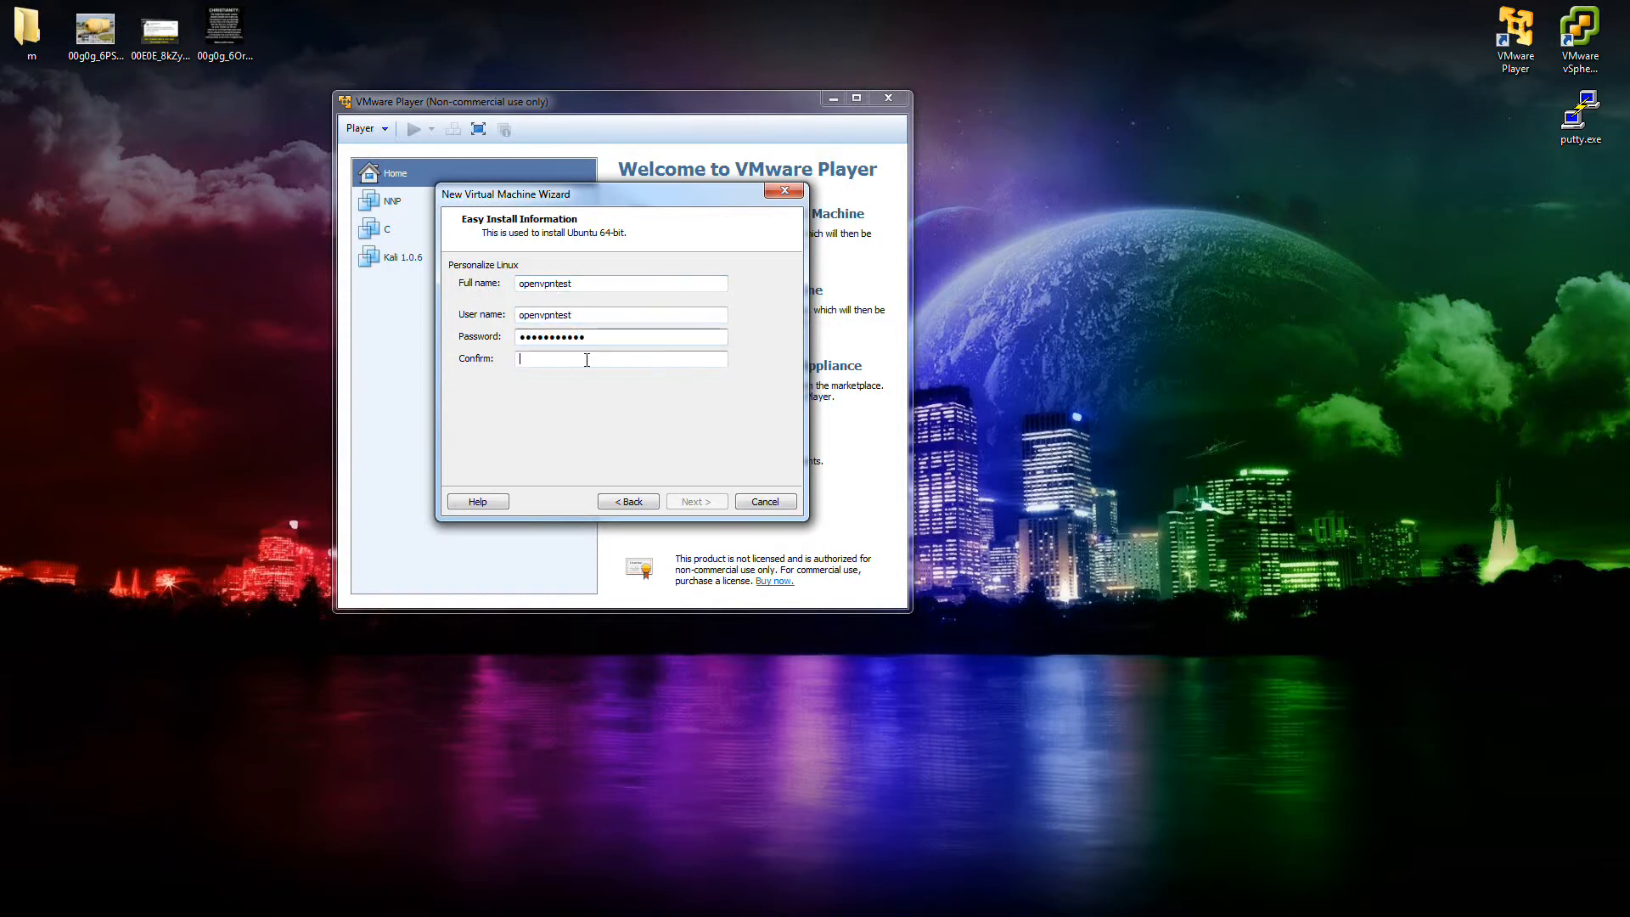
key(ctrl+v)
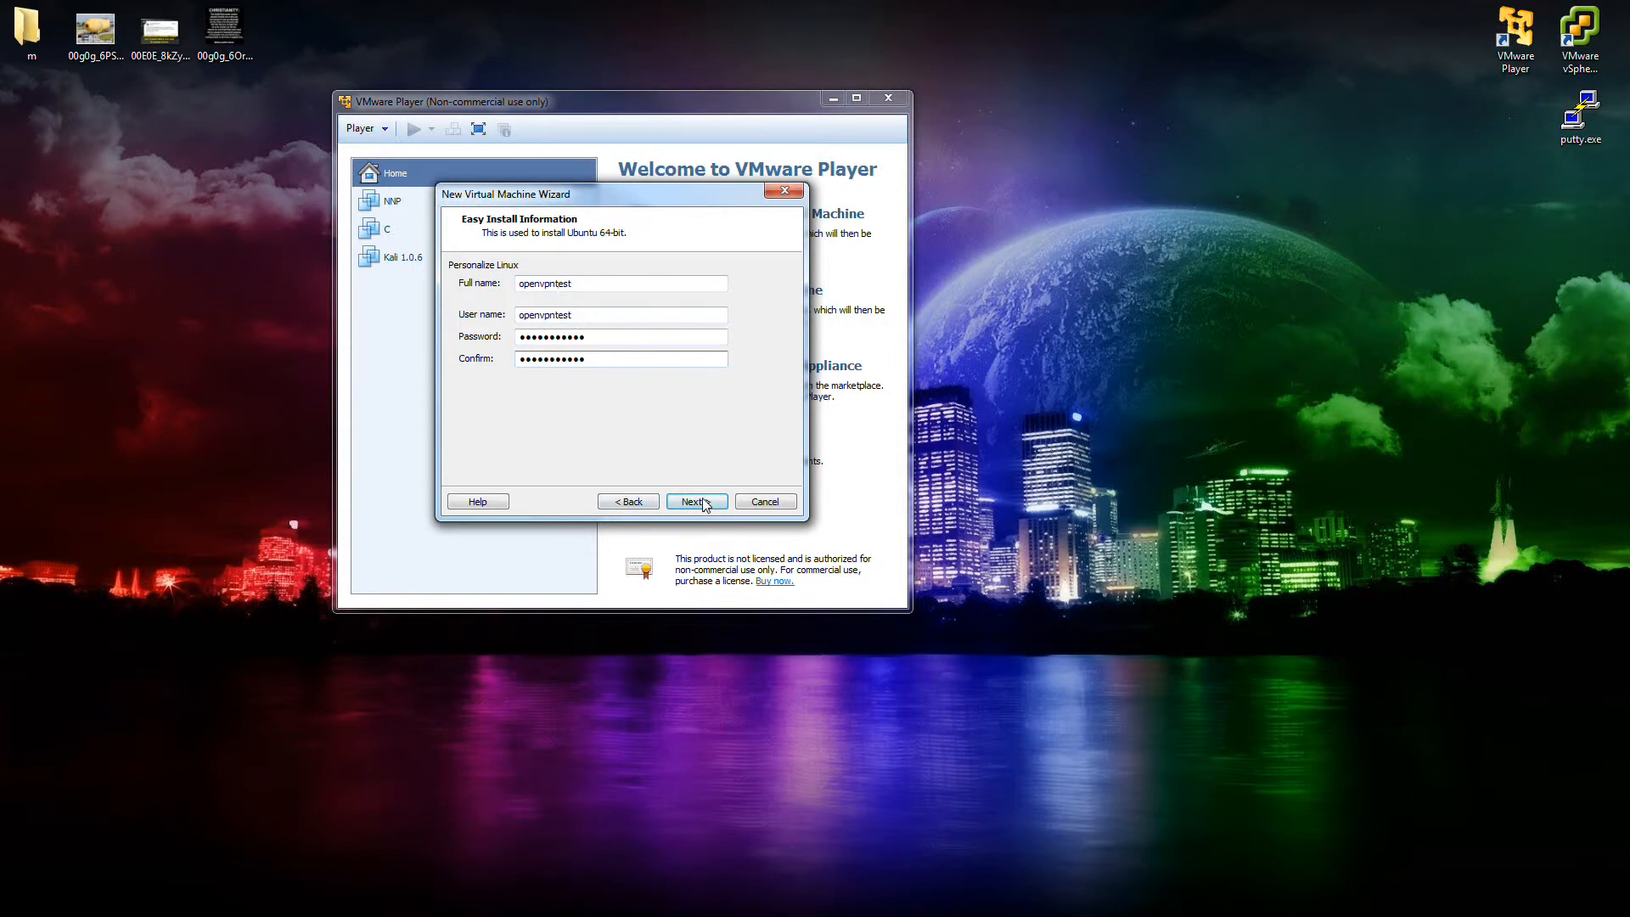
Name the VM openvpntest, change its location to e:\openvpntest, and continue to disk capacity.
click(701, 502)
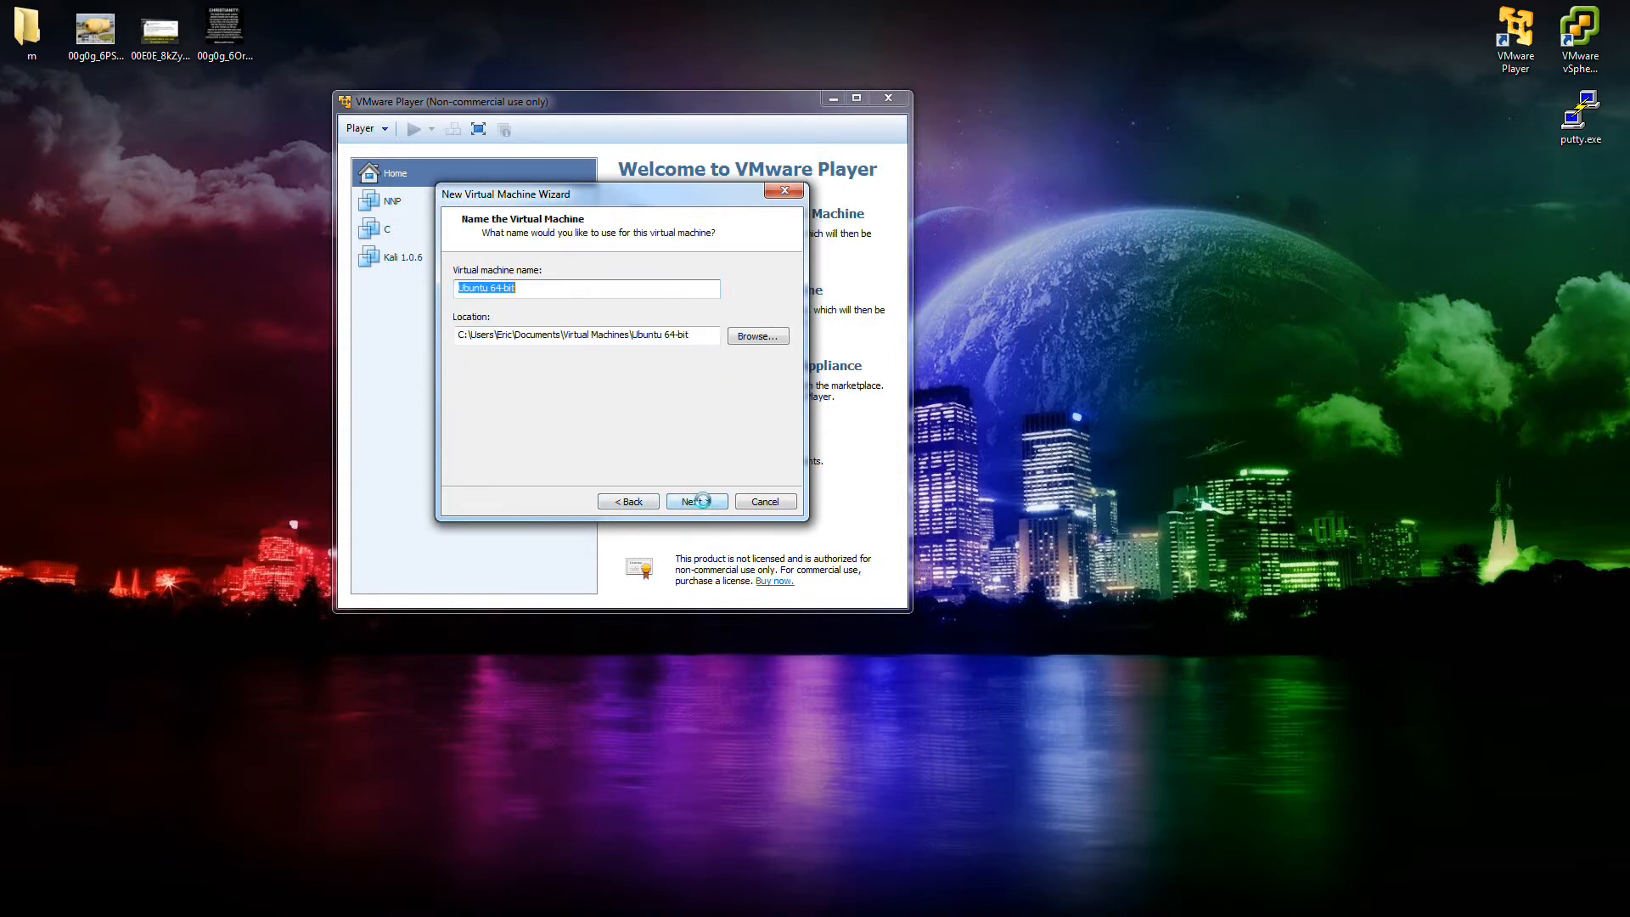
text(openvpntest)
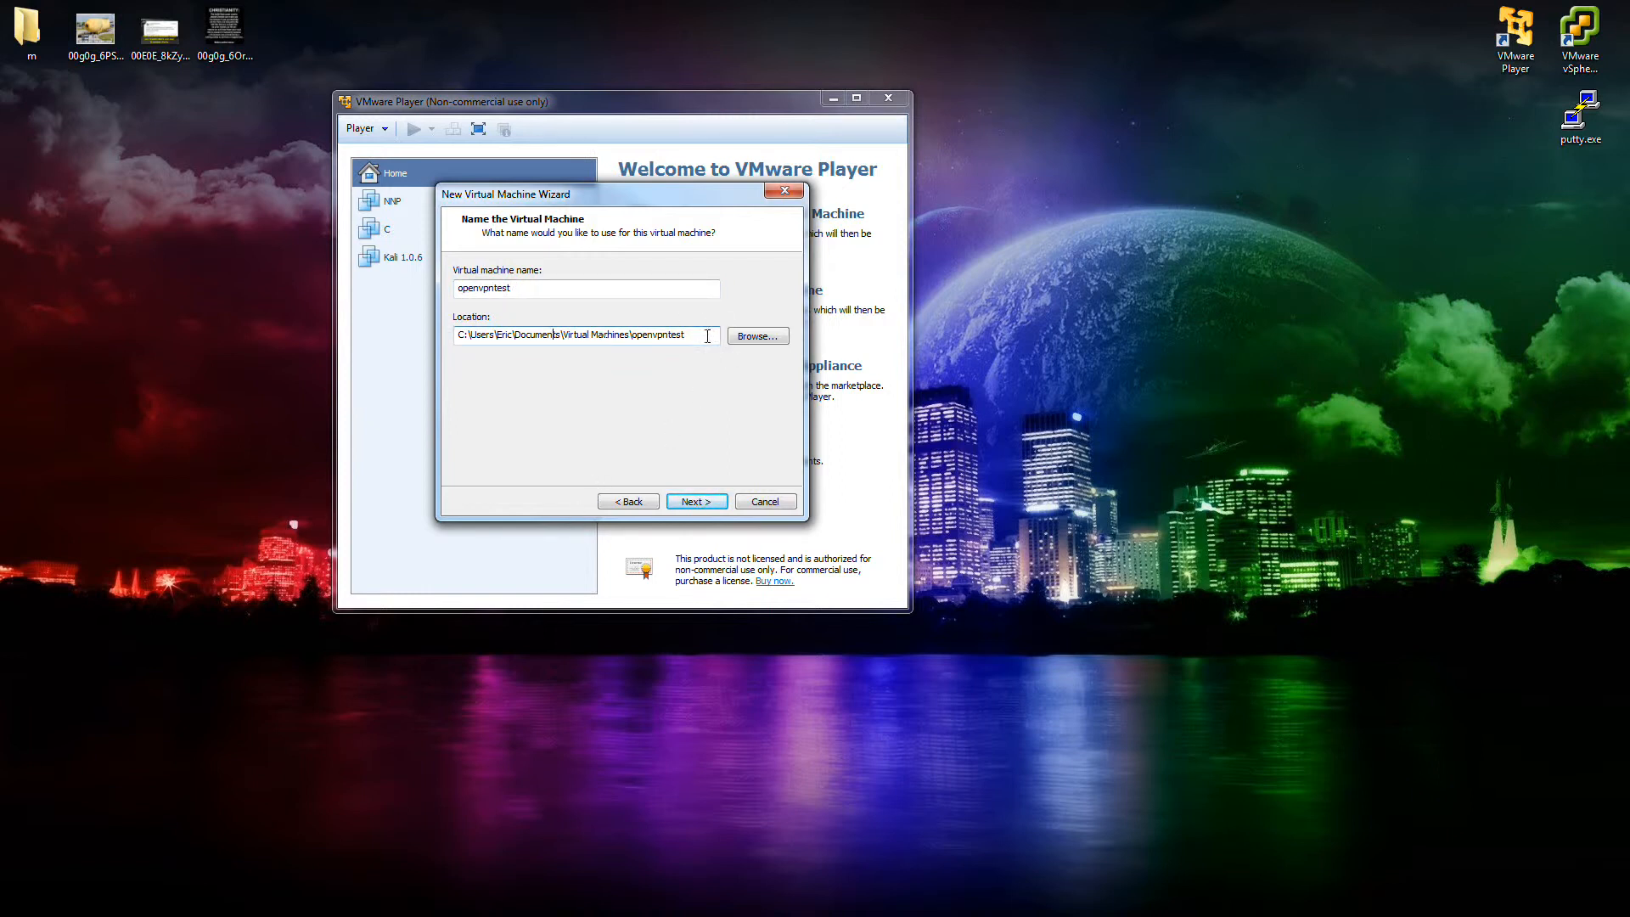
drag(708, 334, 385, 365)
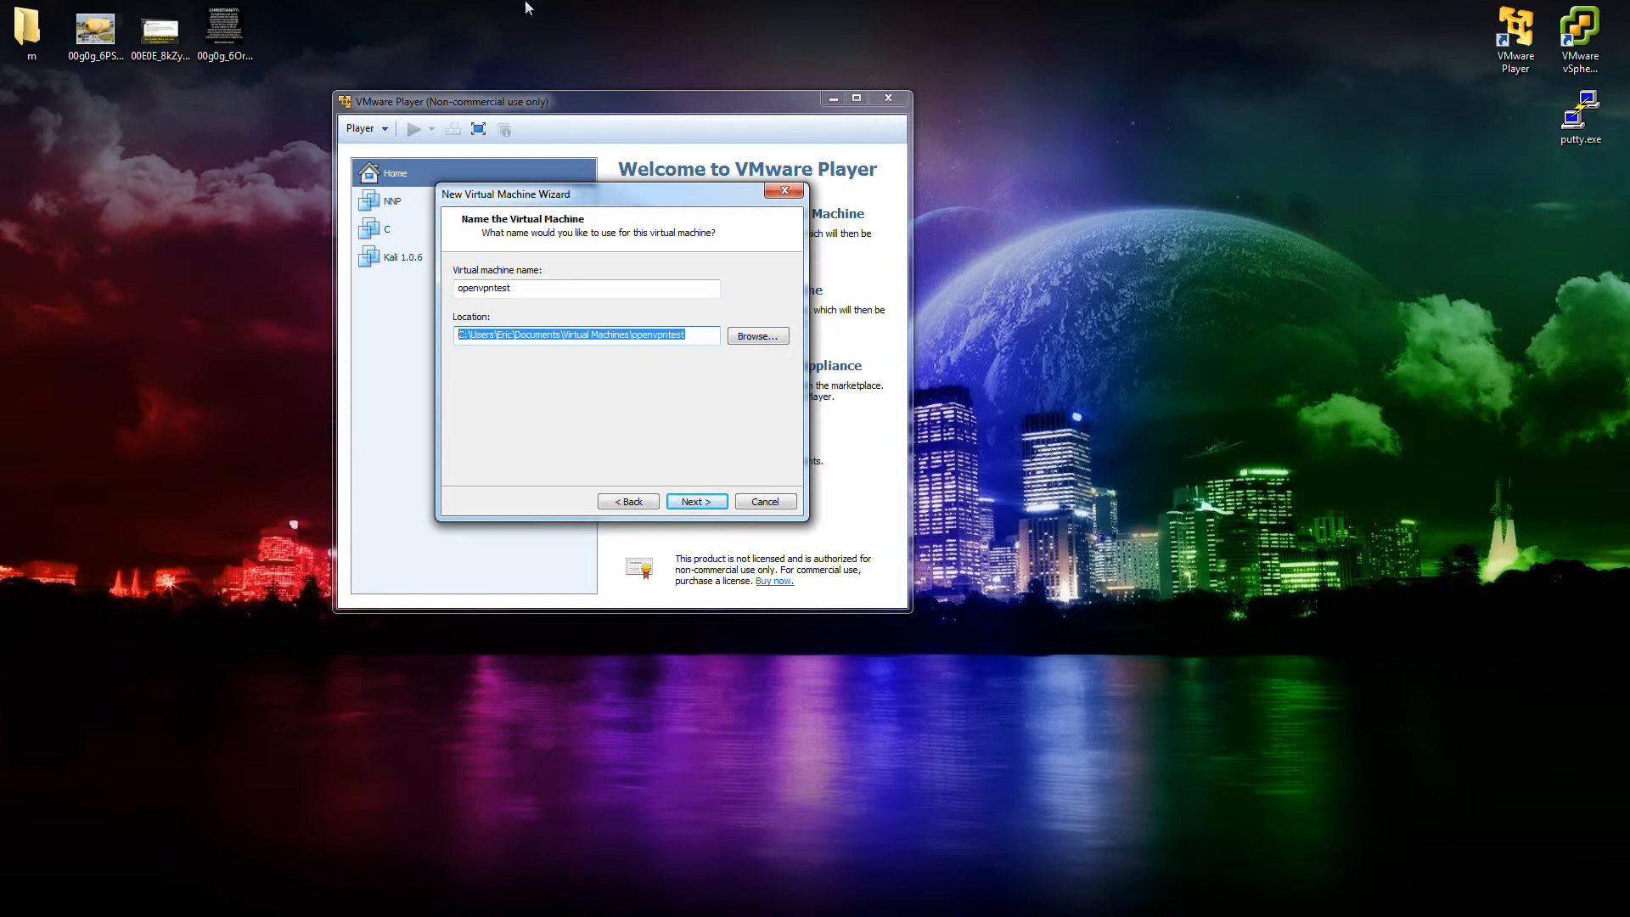
click(630, 335)
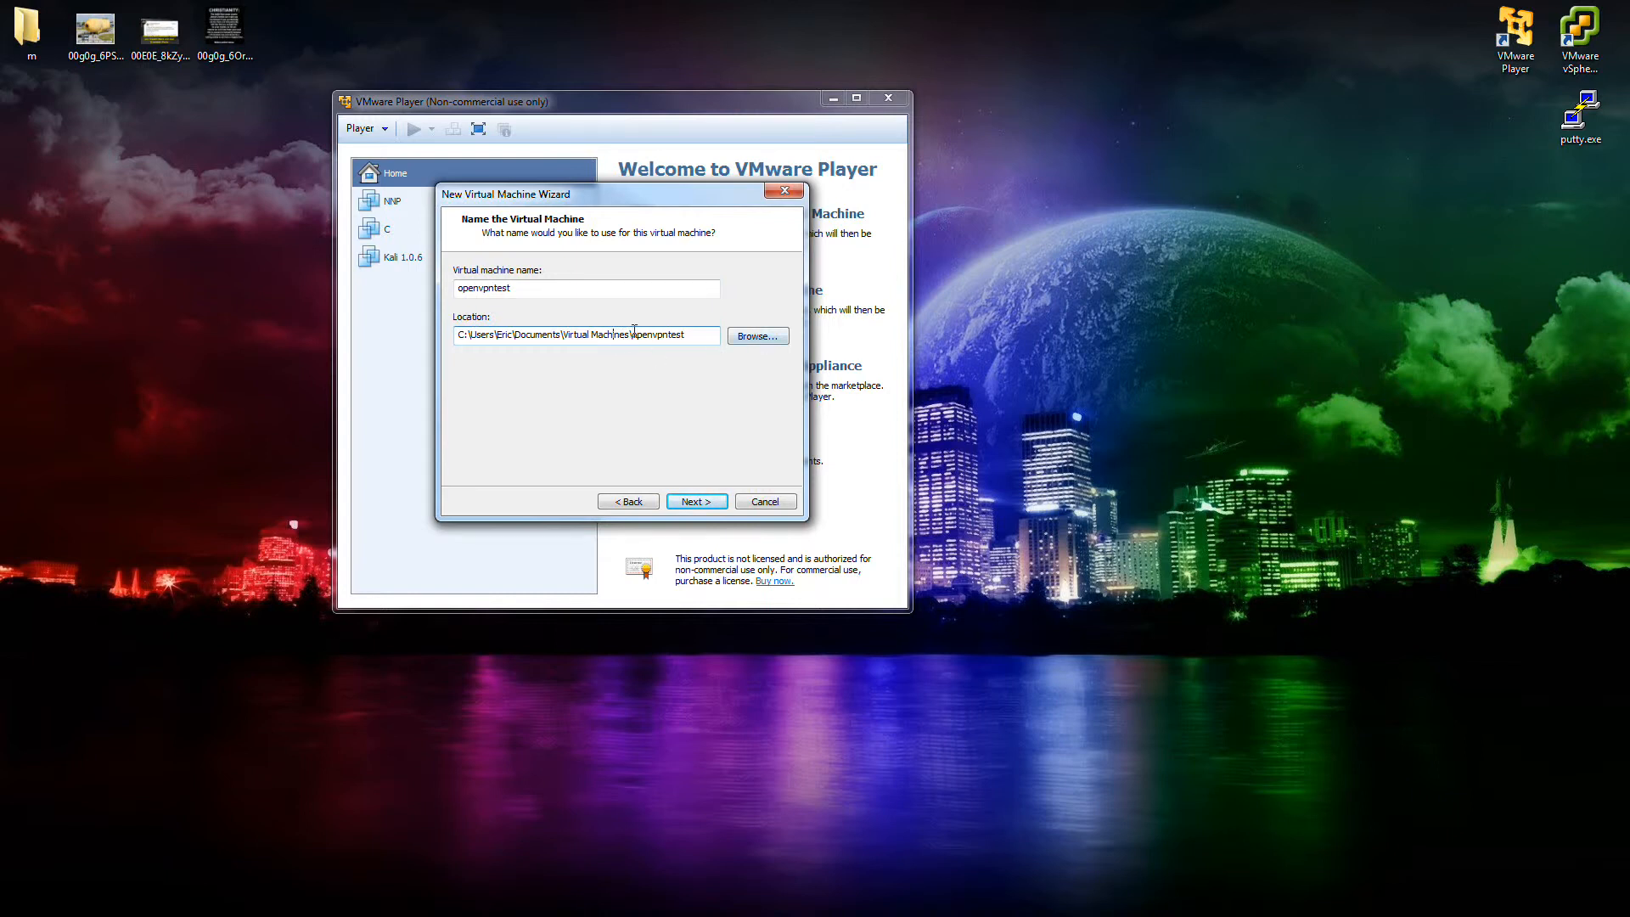
drag(634, 334, 474, 337)
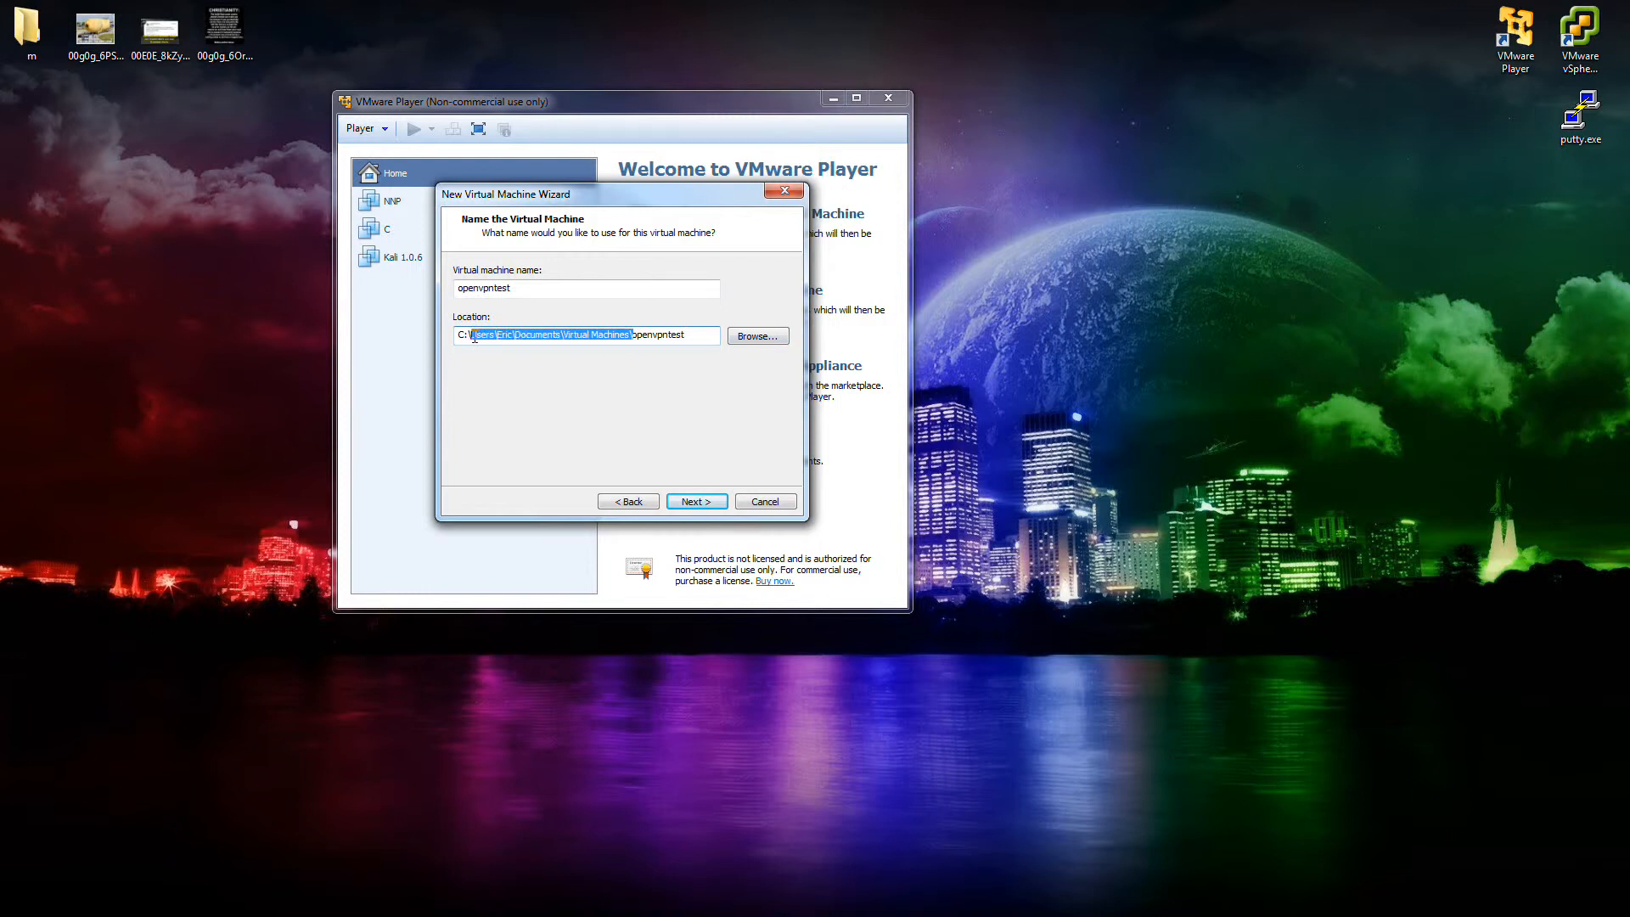
key(BackSpace)
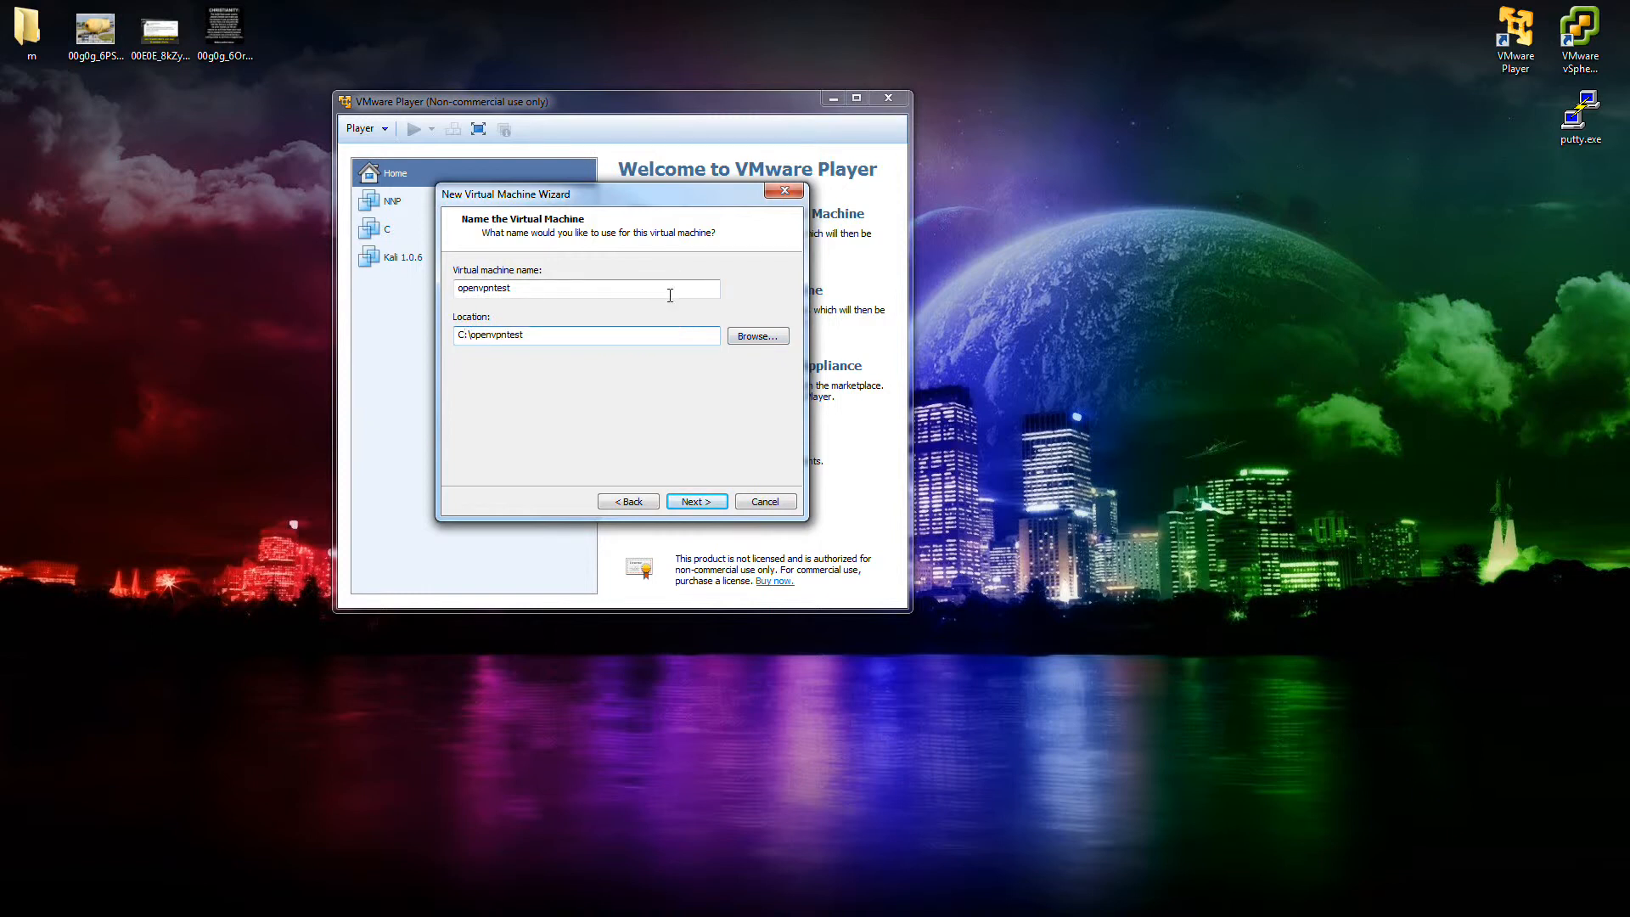
key(Home)
key(Delete)
text(e)
click(688, 501)
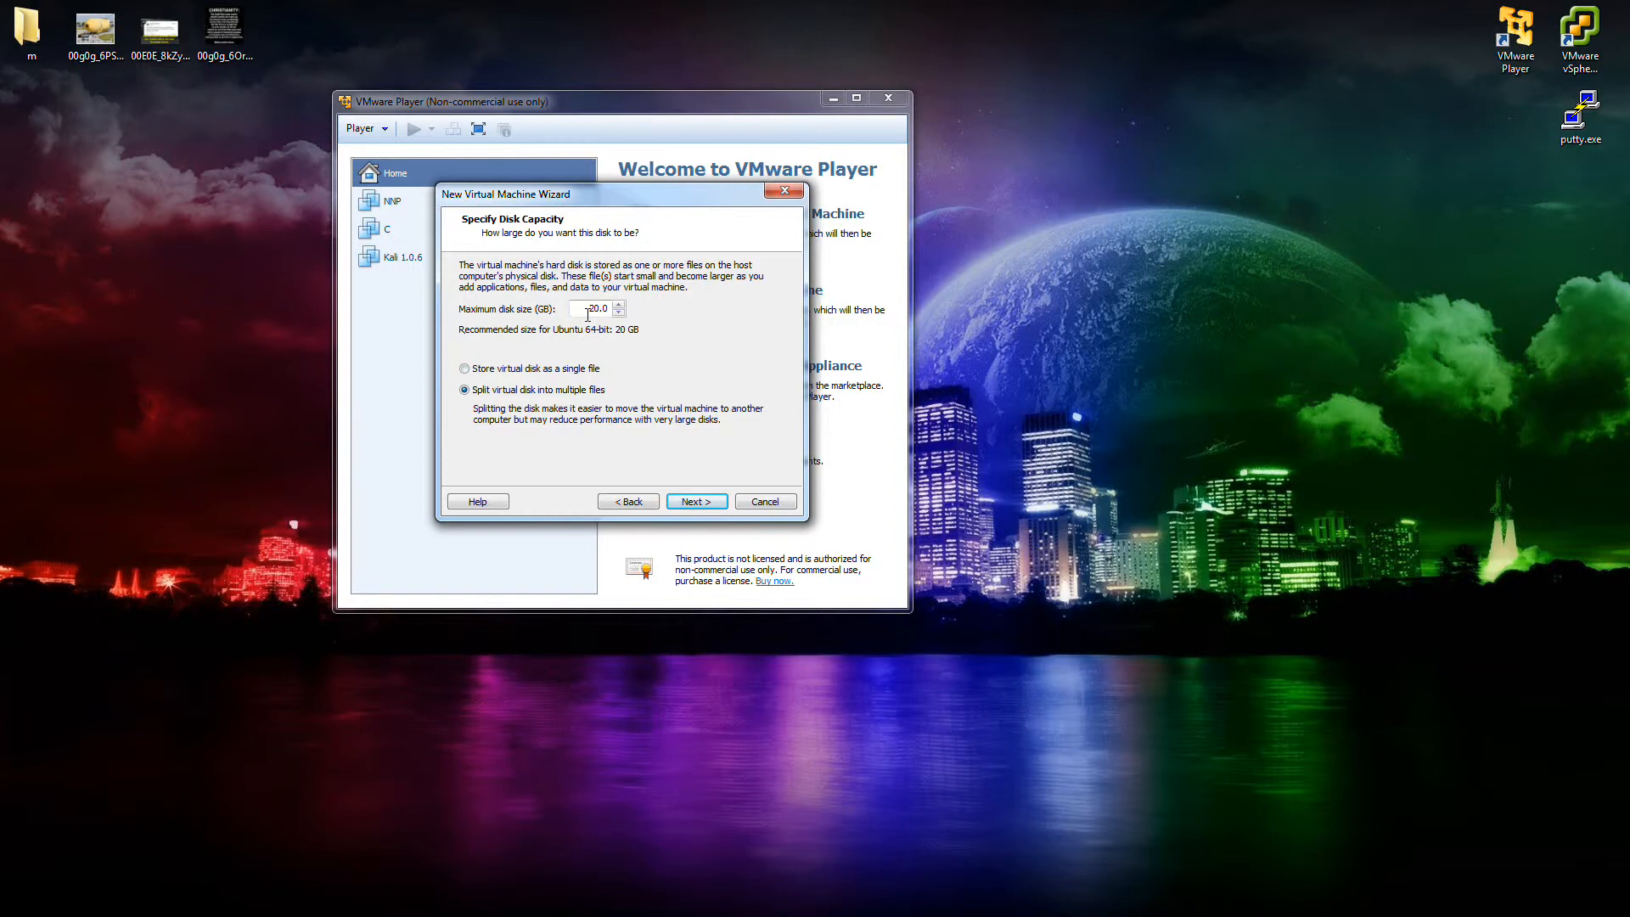
Change the maximum disk size from 20.0 to 10 GB and continue to the summary.
drag(589, 309, 609, 315)
text(10)
click(692, 501)
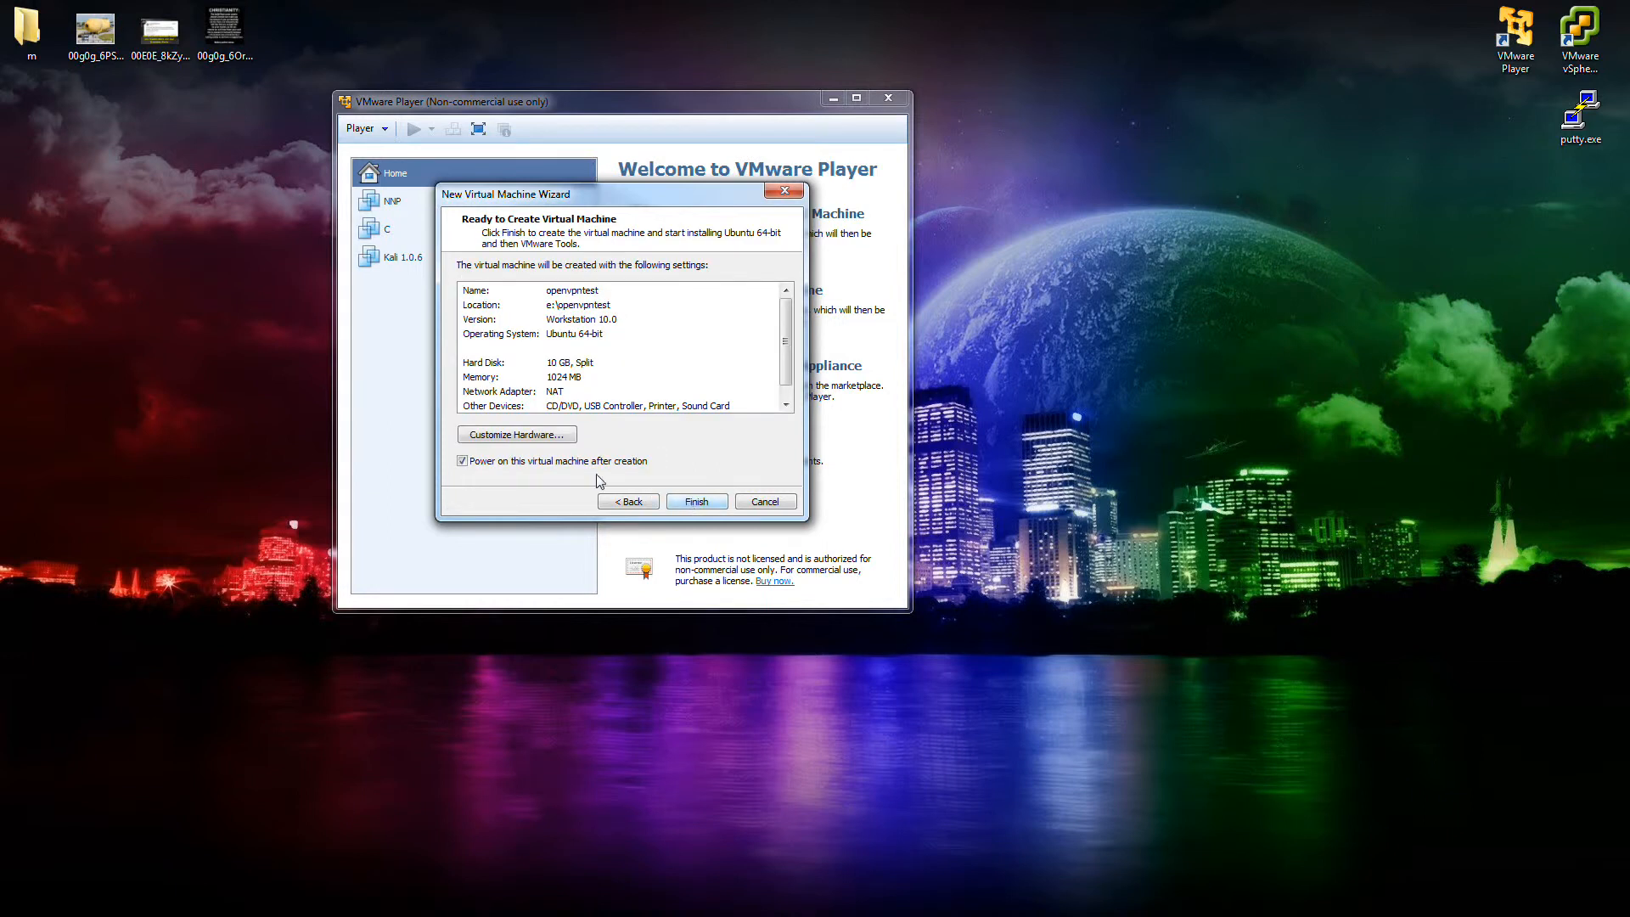
In the VM's hardware settings, switch the network adapter connection to bridged.
click(523, 435)
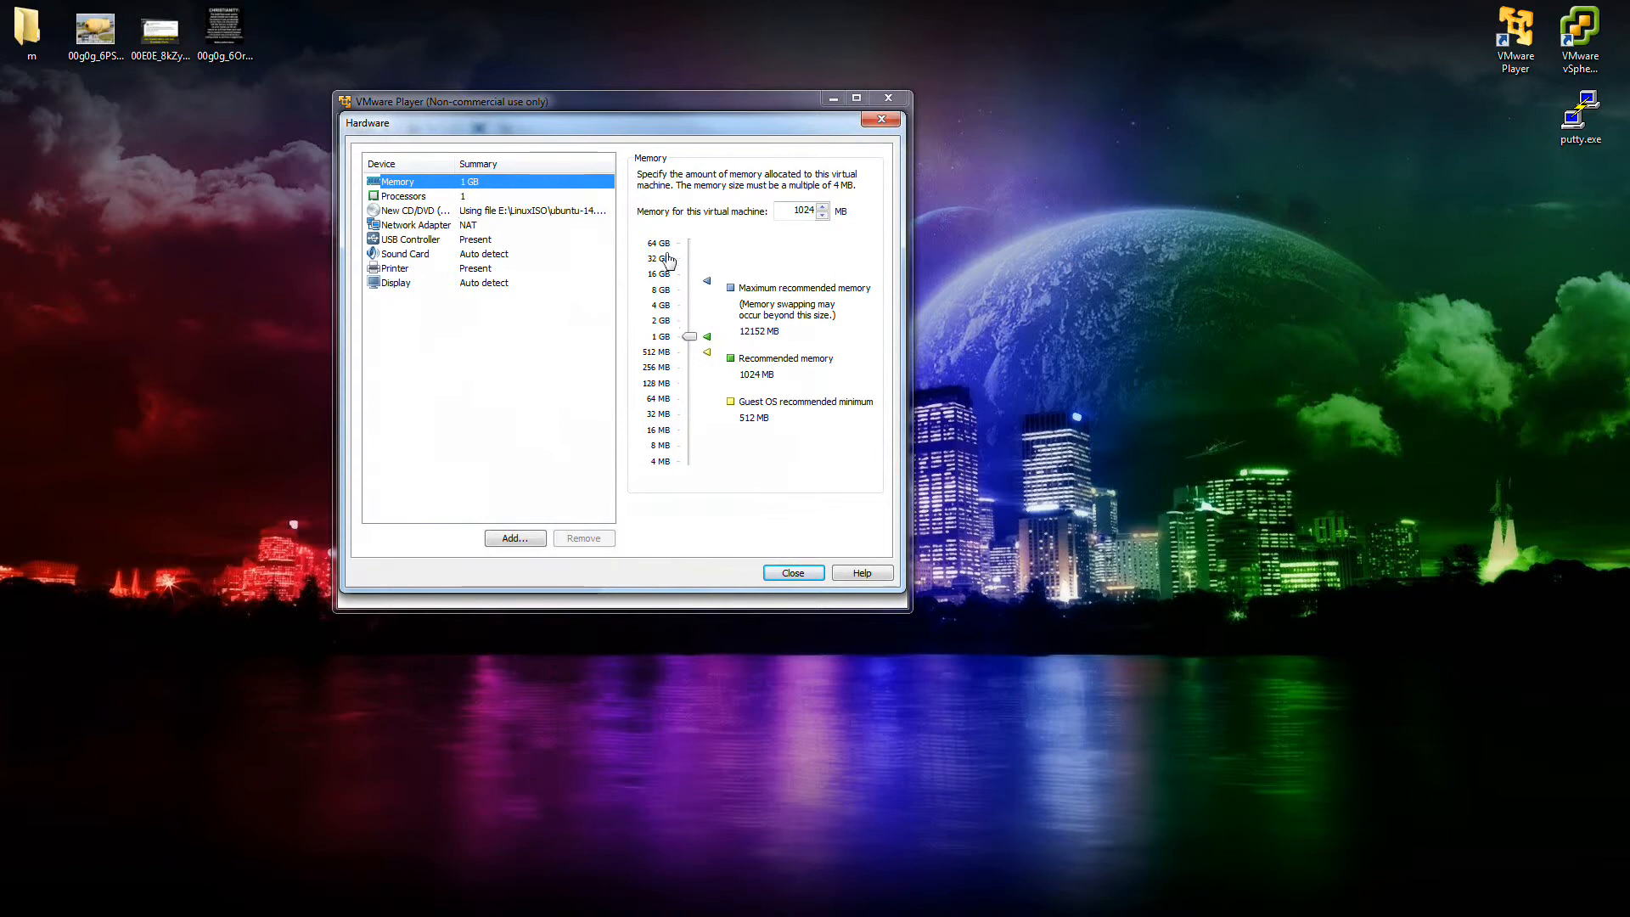
click(462, 197)
click(459, 210)
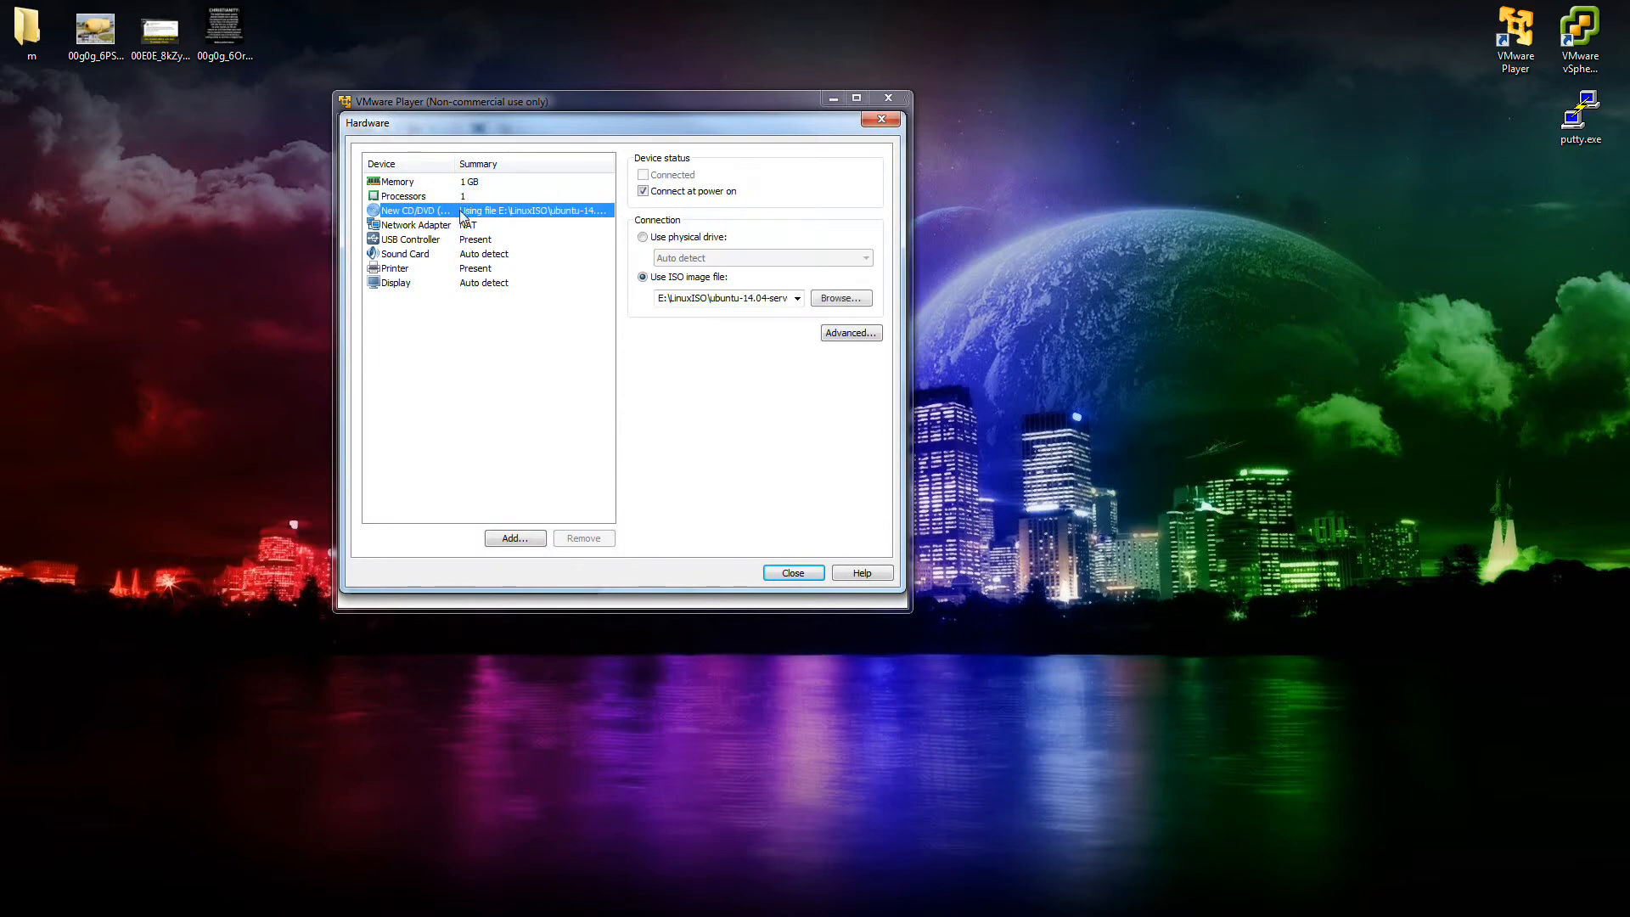
click(449, 226)
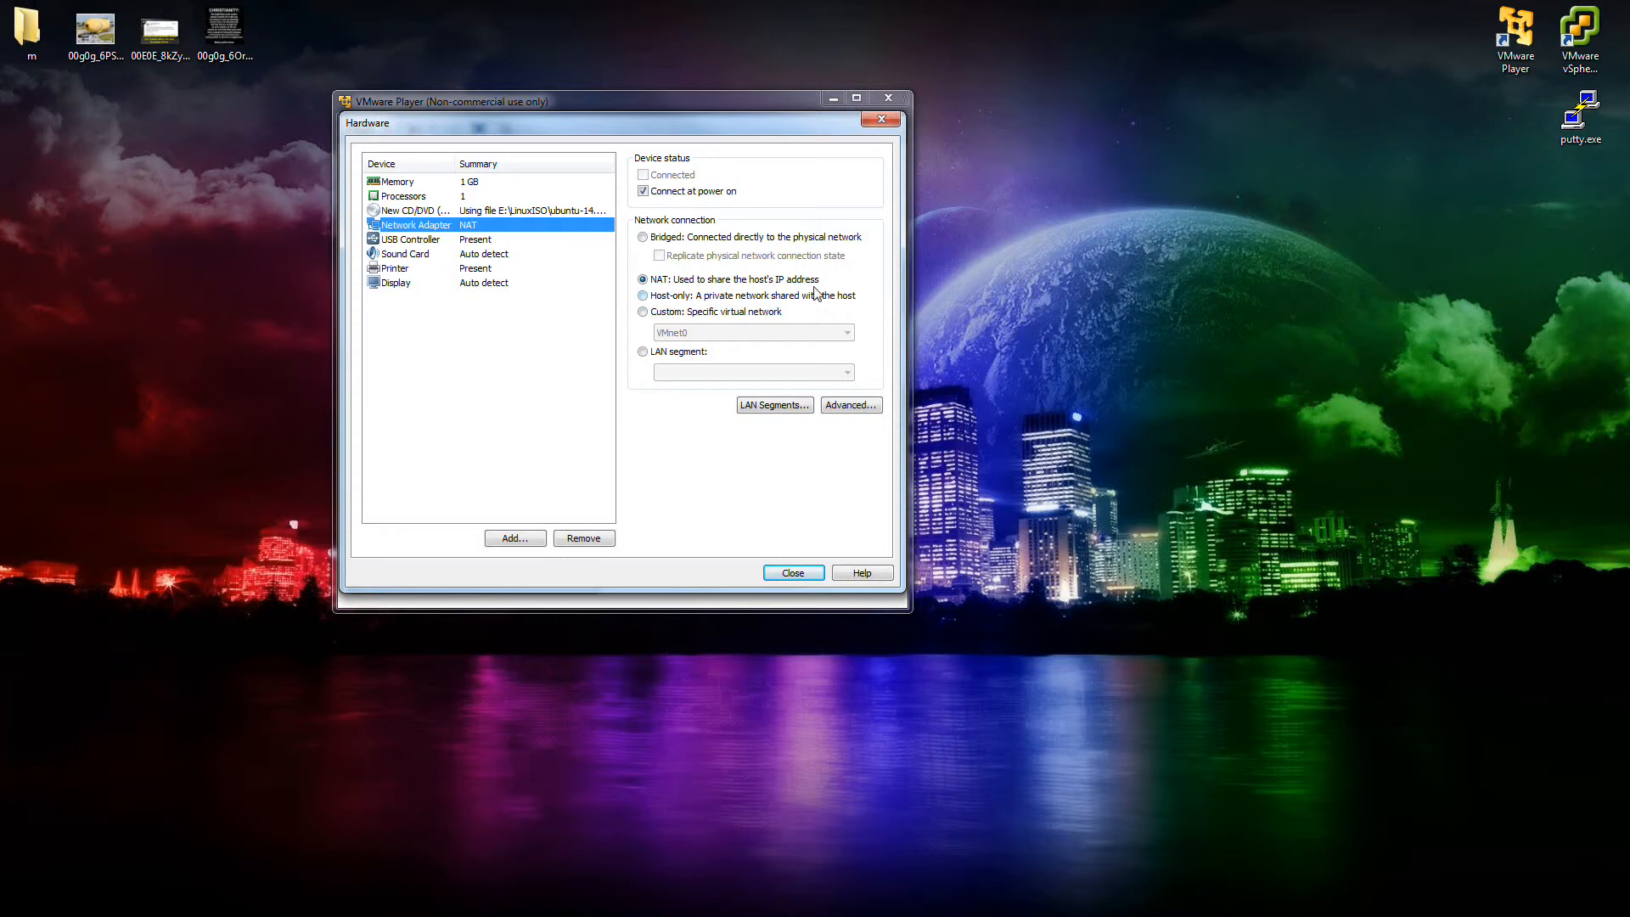
click(642, 238)
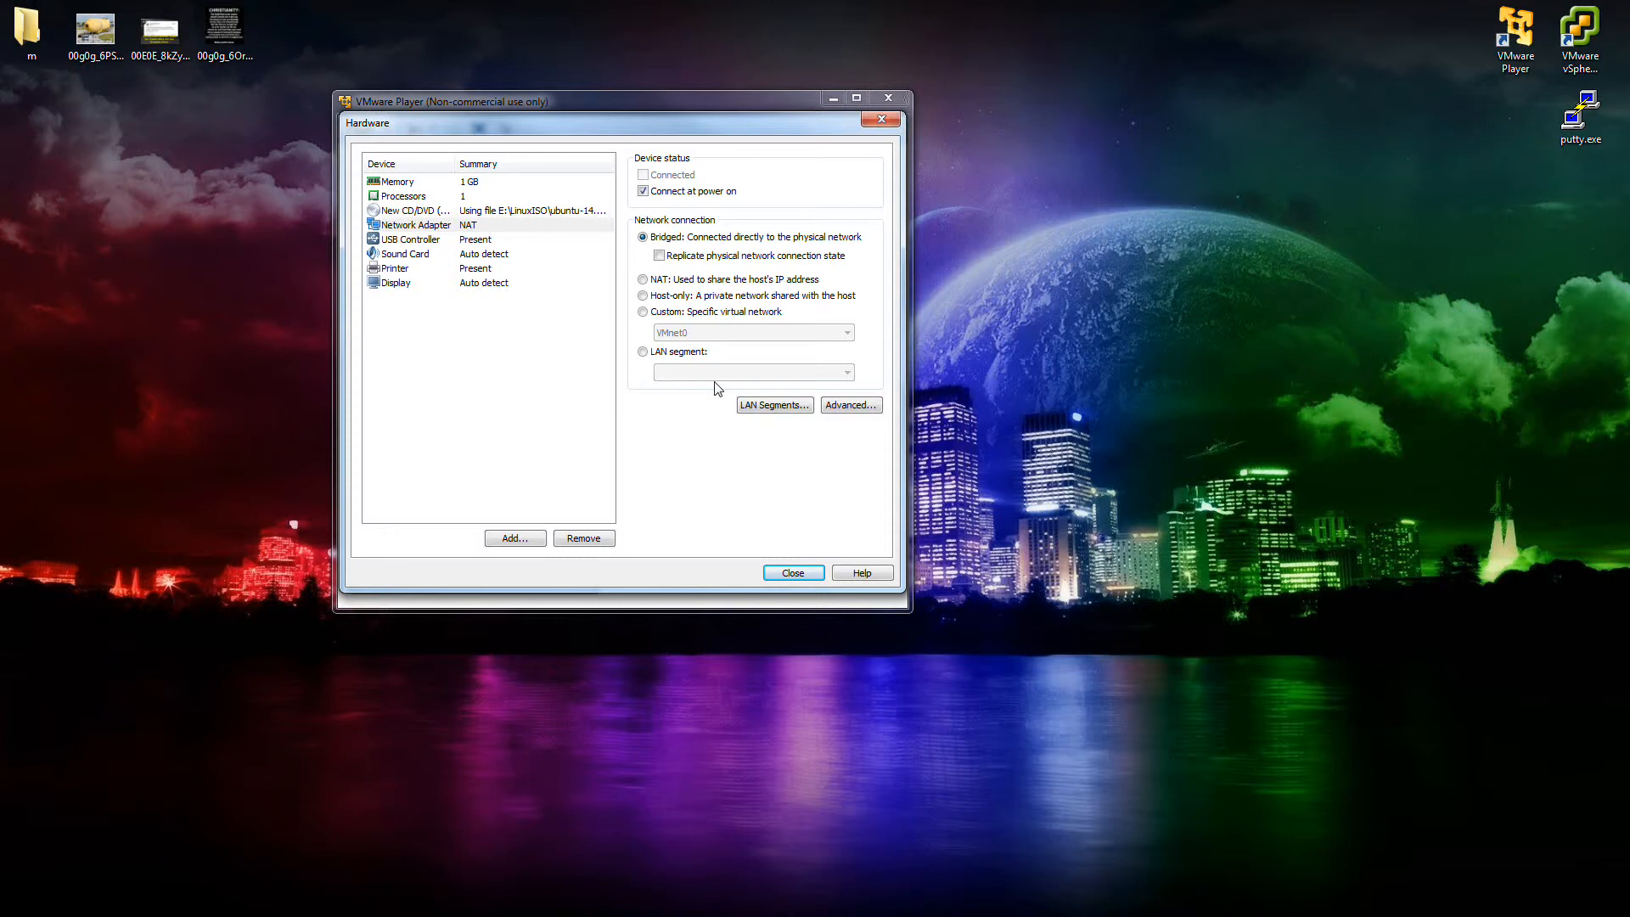
click(441, 245)
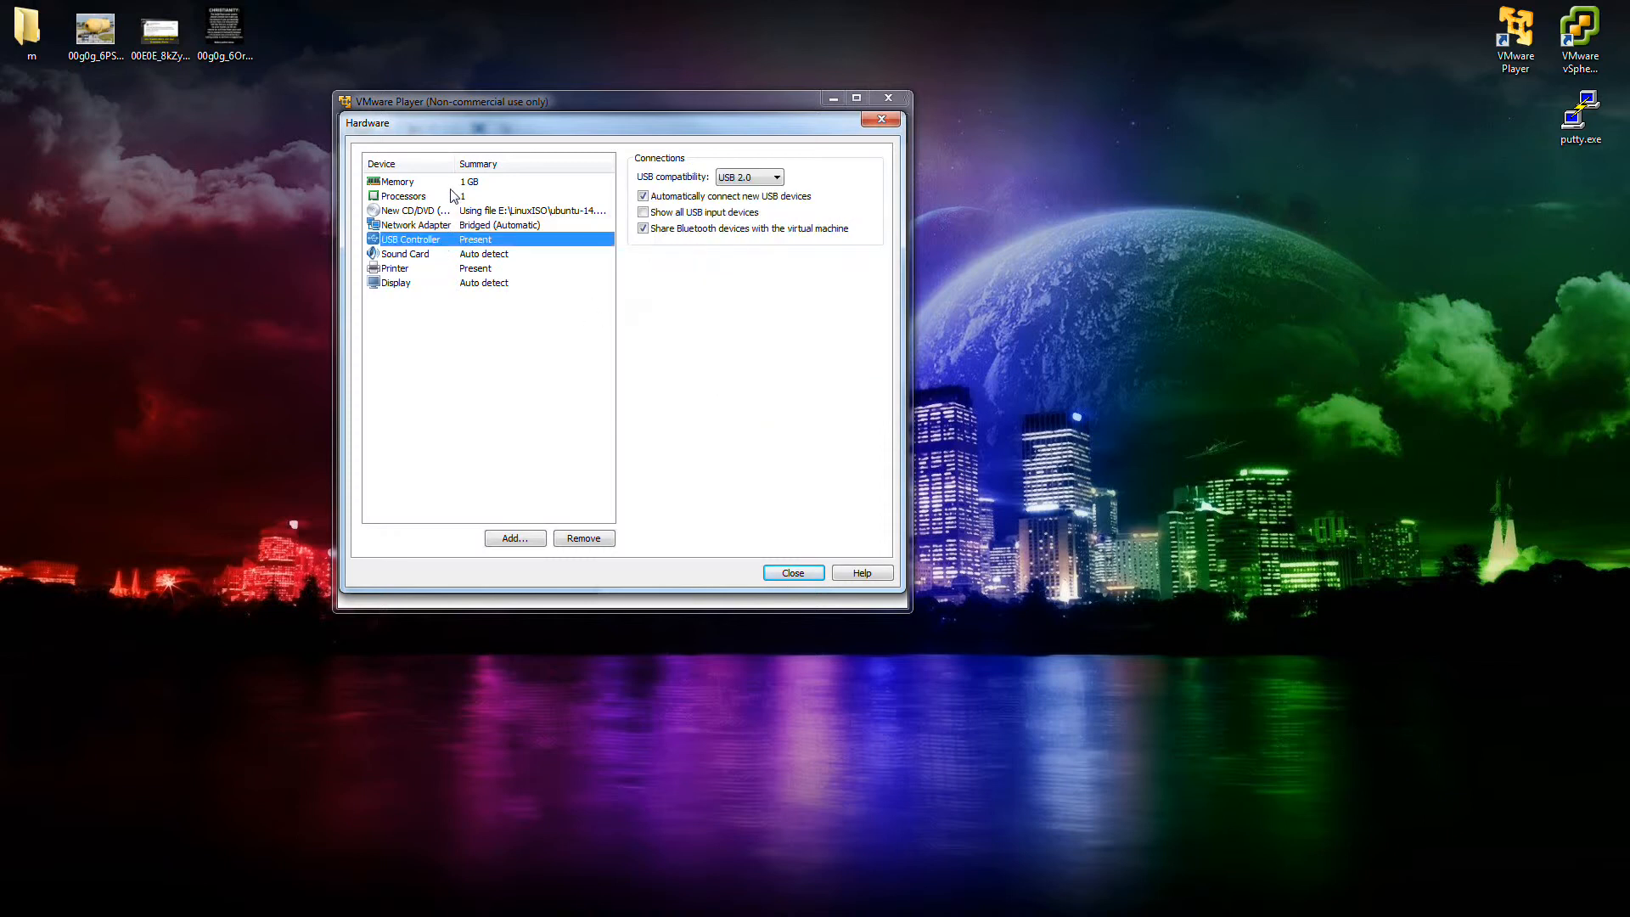
Raise memory from 1 GB to 2048 MB and keep the processor at one core.
click(450, 184)
drag(690, 338, 694, 328)
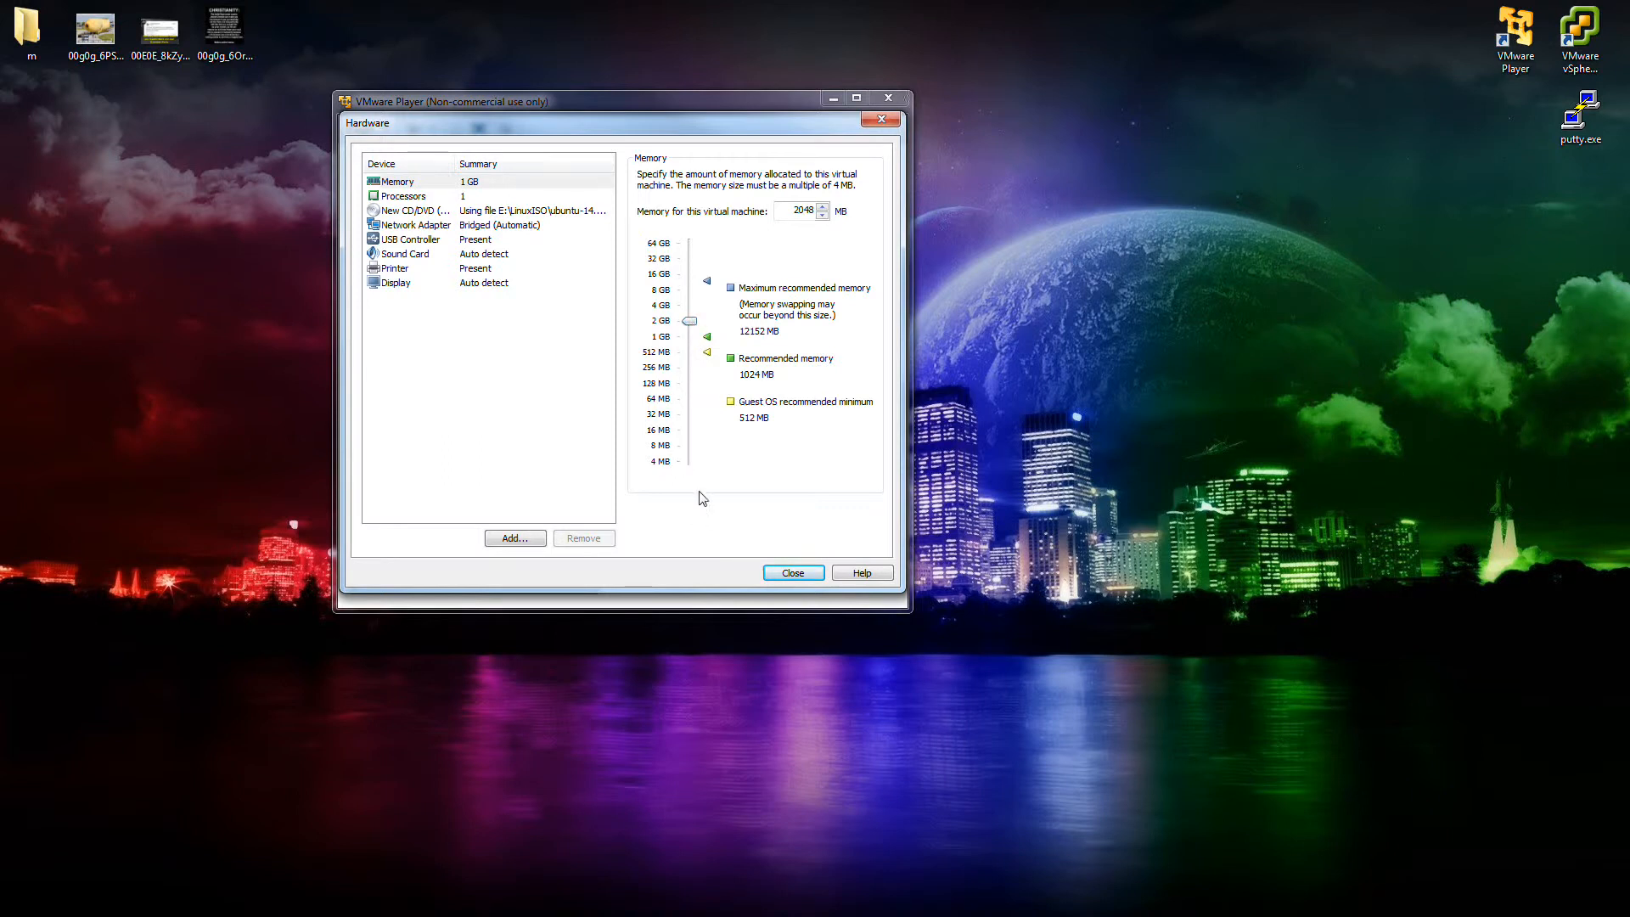
click(453, 198)
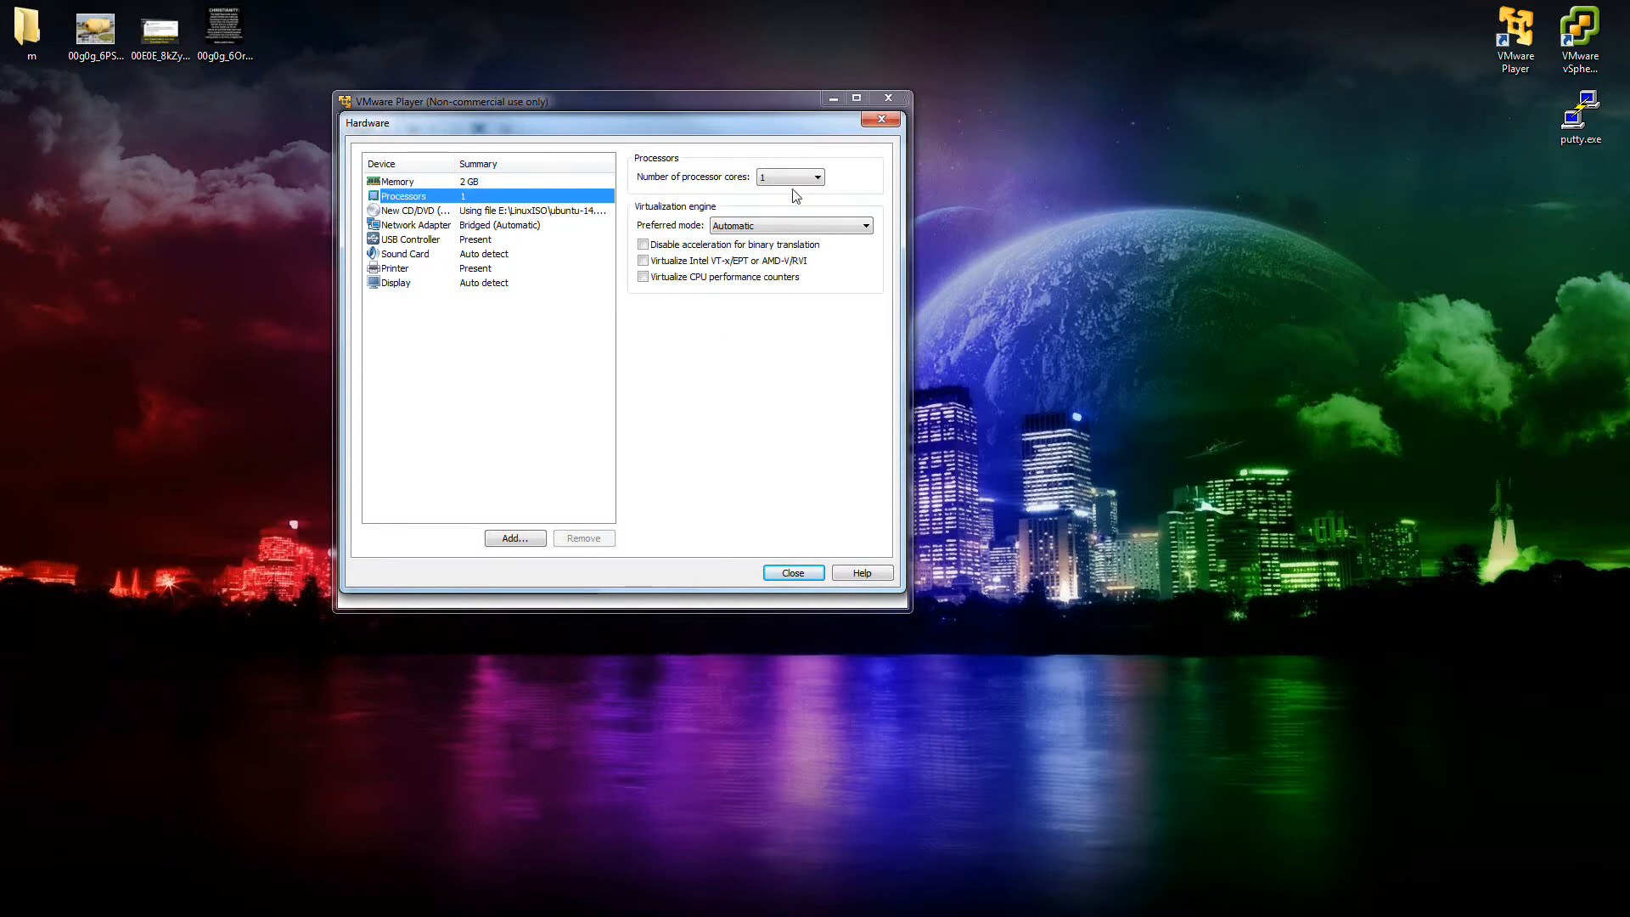
click(815, 177)
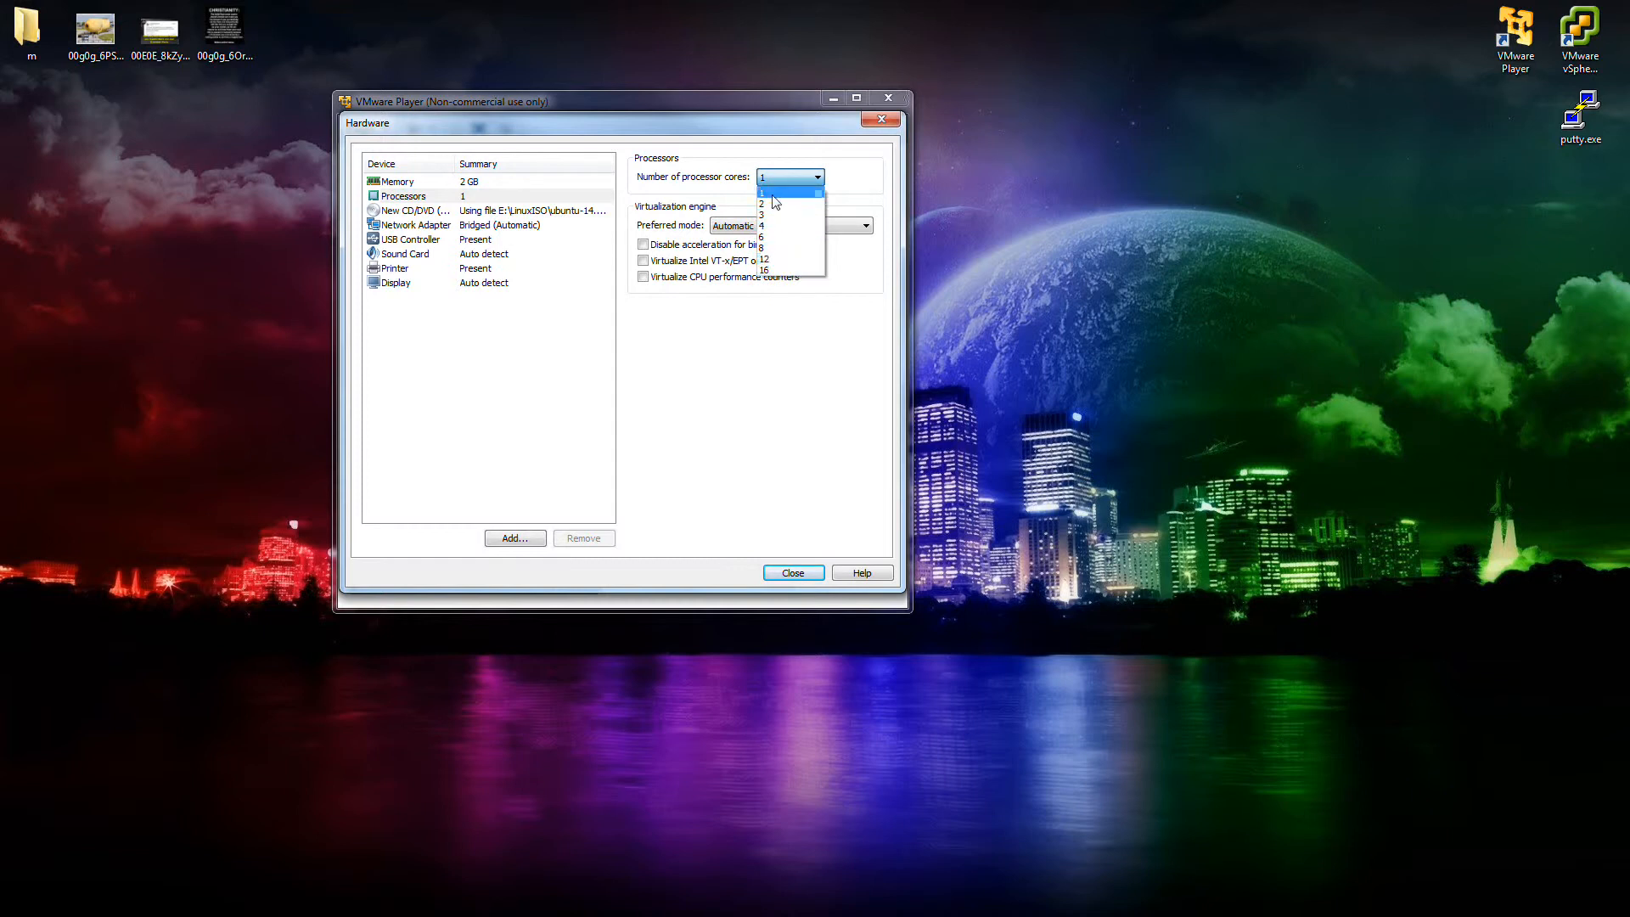
click(771, 178)
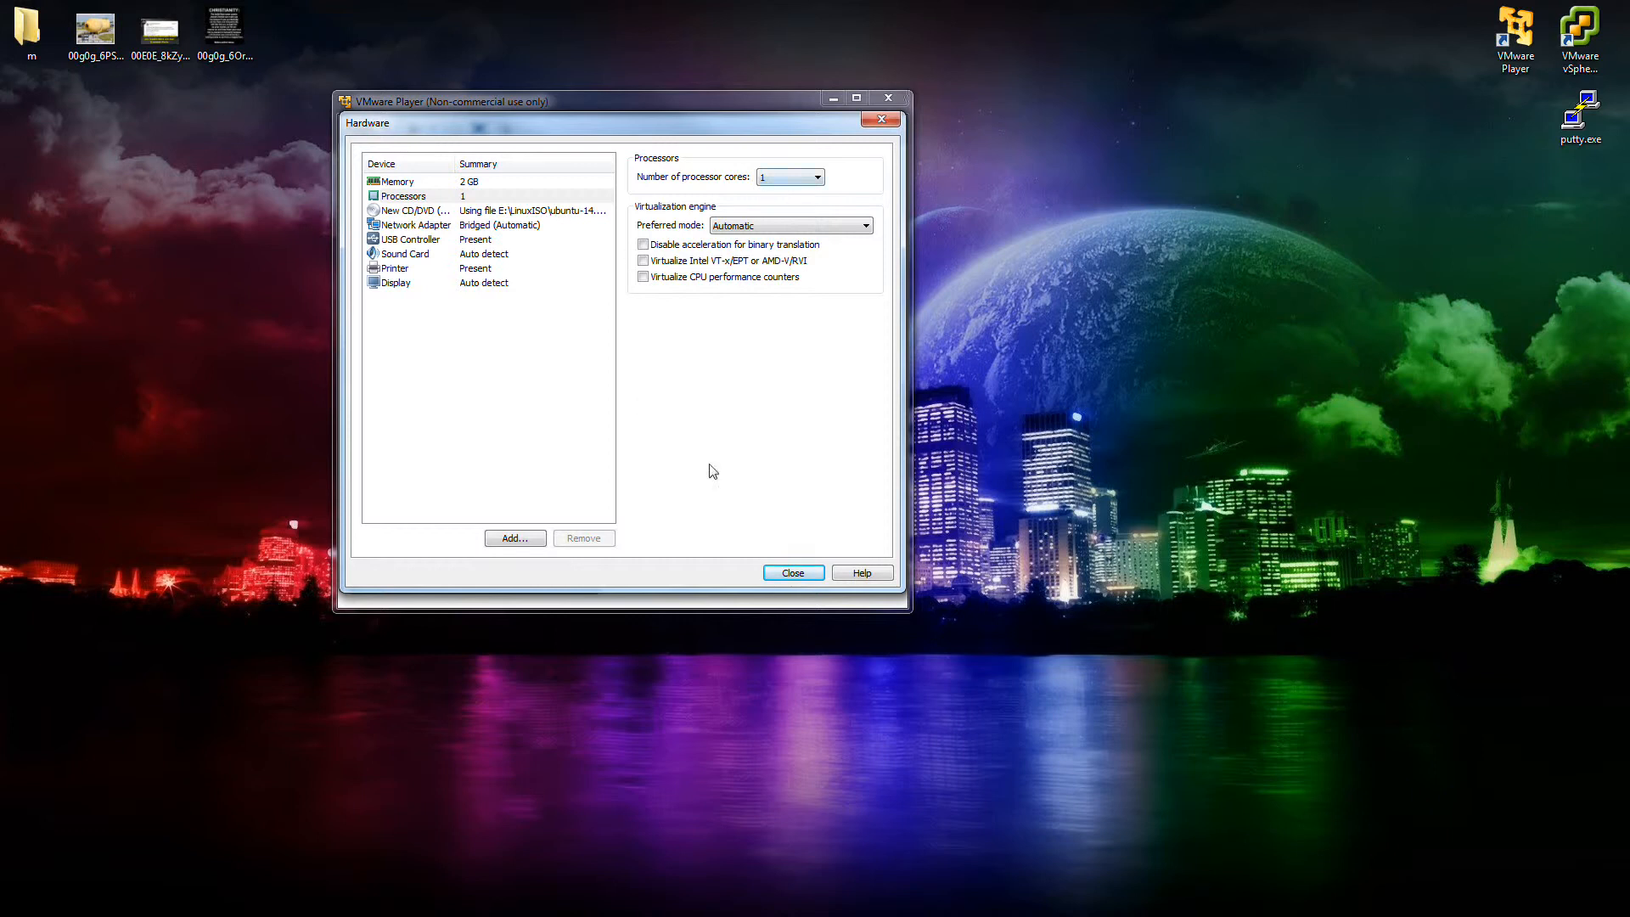
click(493, 183)
Close hardware settings, finish the wizard to power on openvpntest, and dismiss the install-disc error.
click(788, 574)
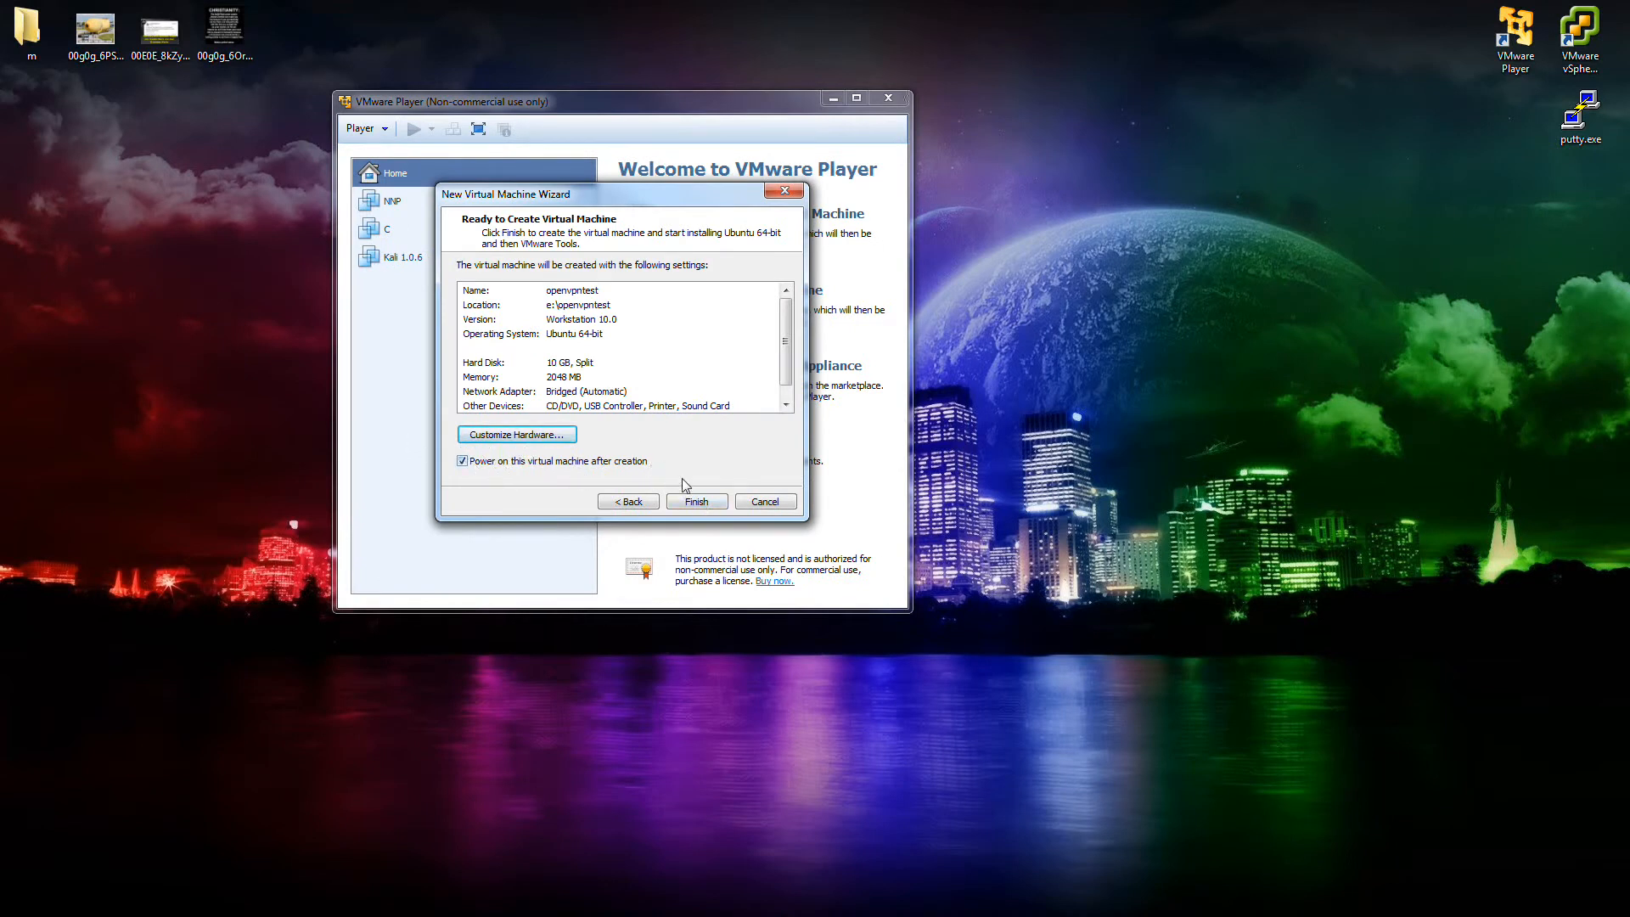
click(698, 502)
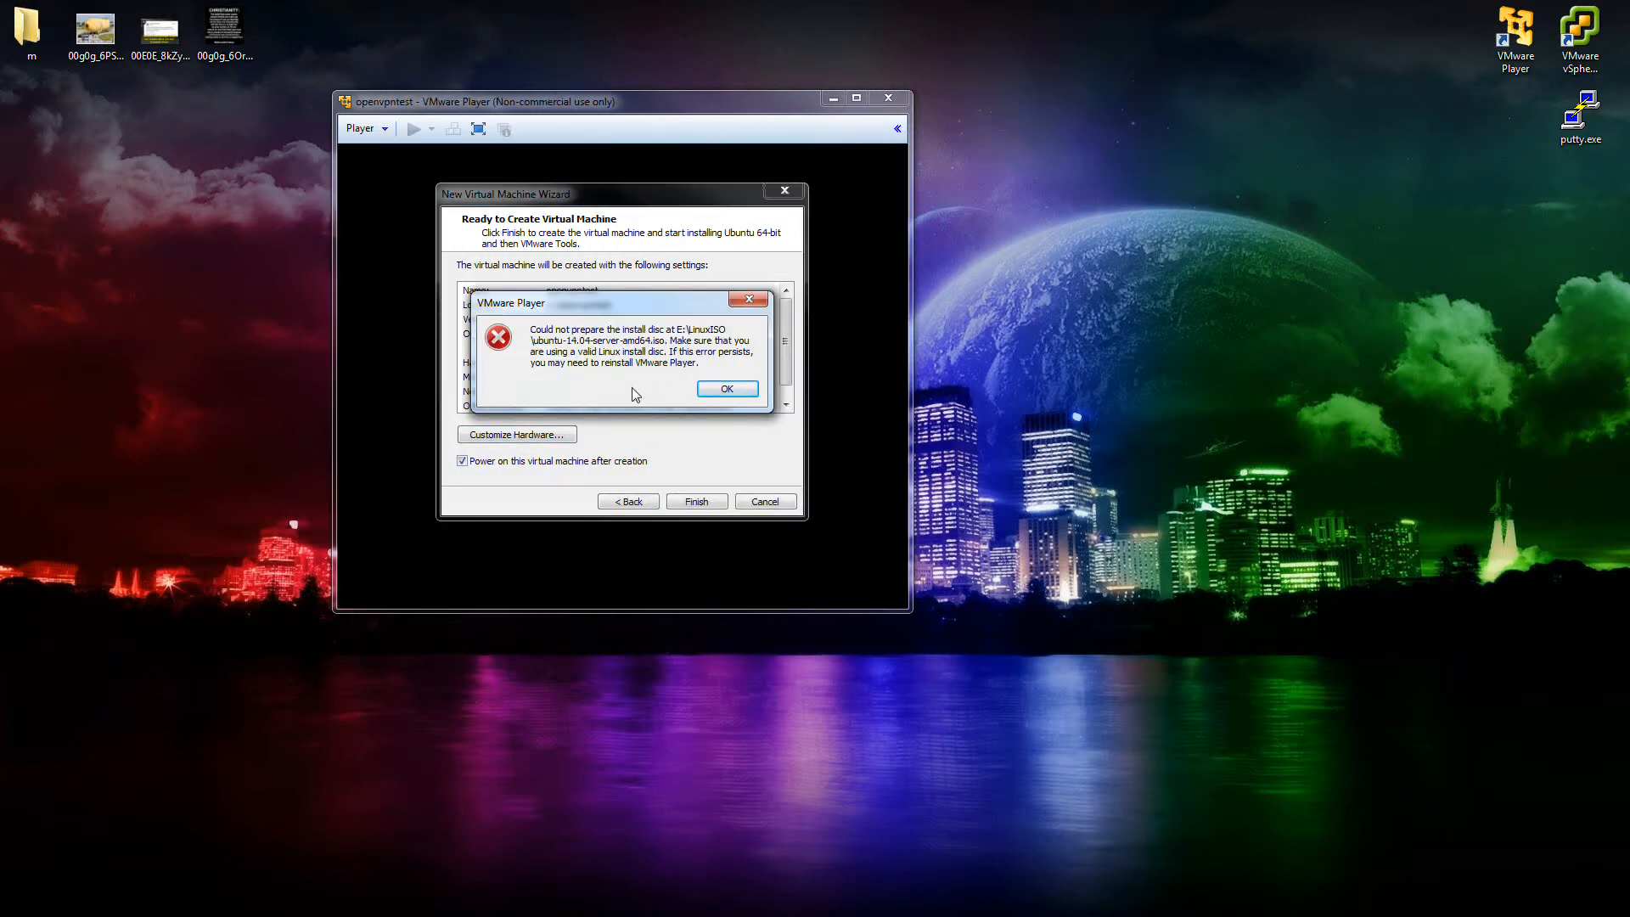
click(713, 389)
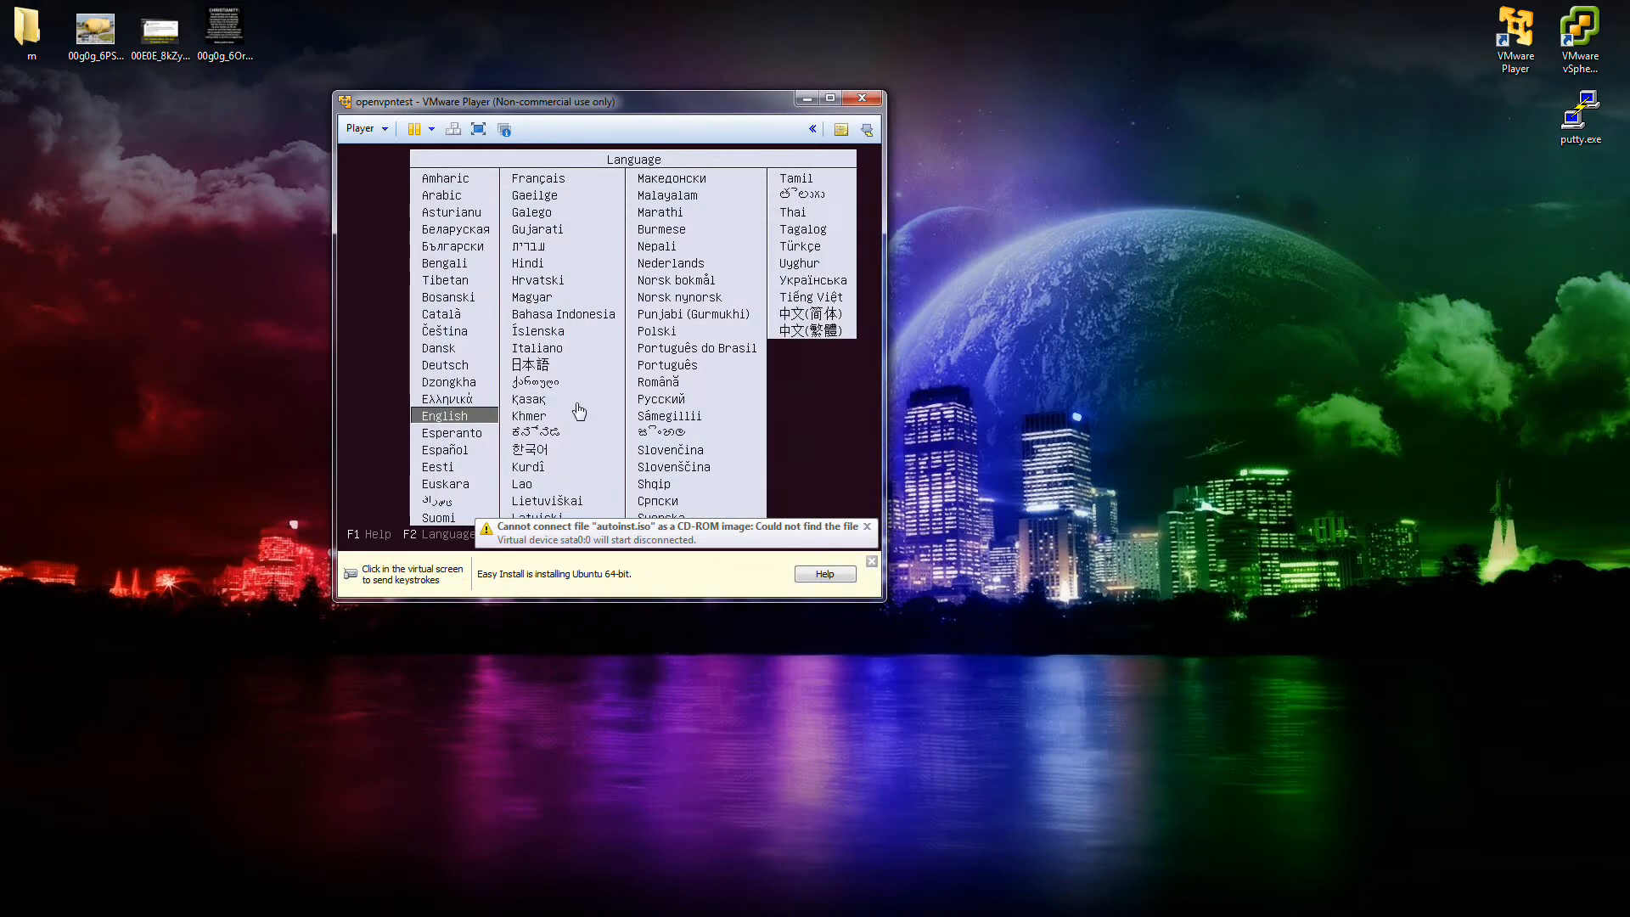
Boot the VM installer in English and start installing Ubuntu Server.
drag(557, 104, 575, 104)
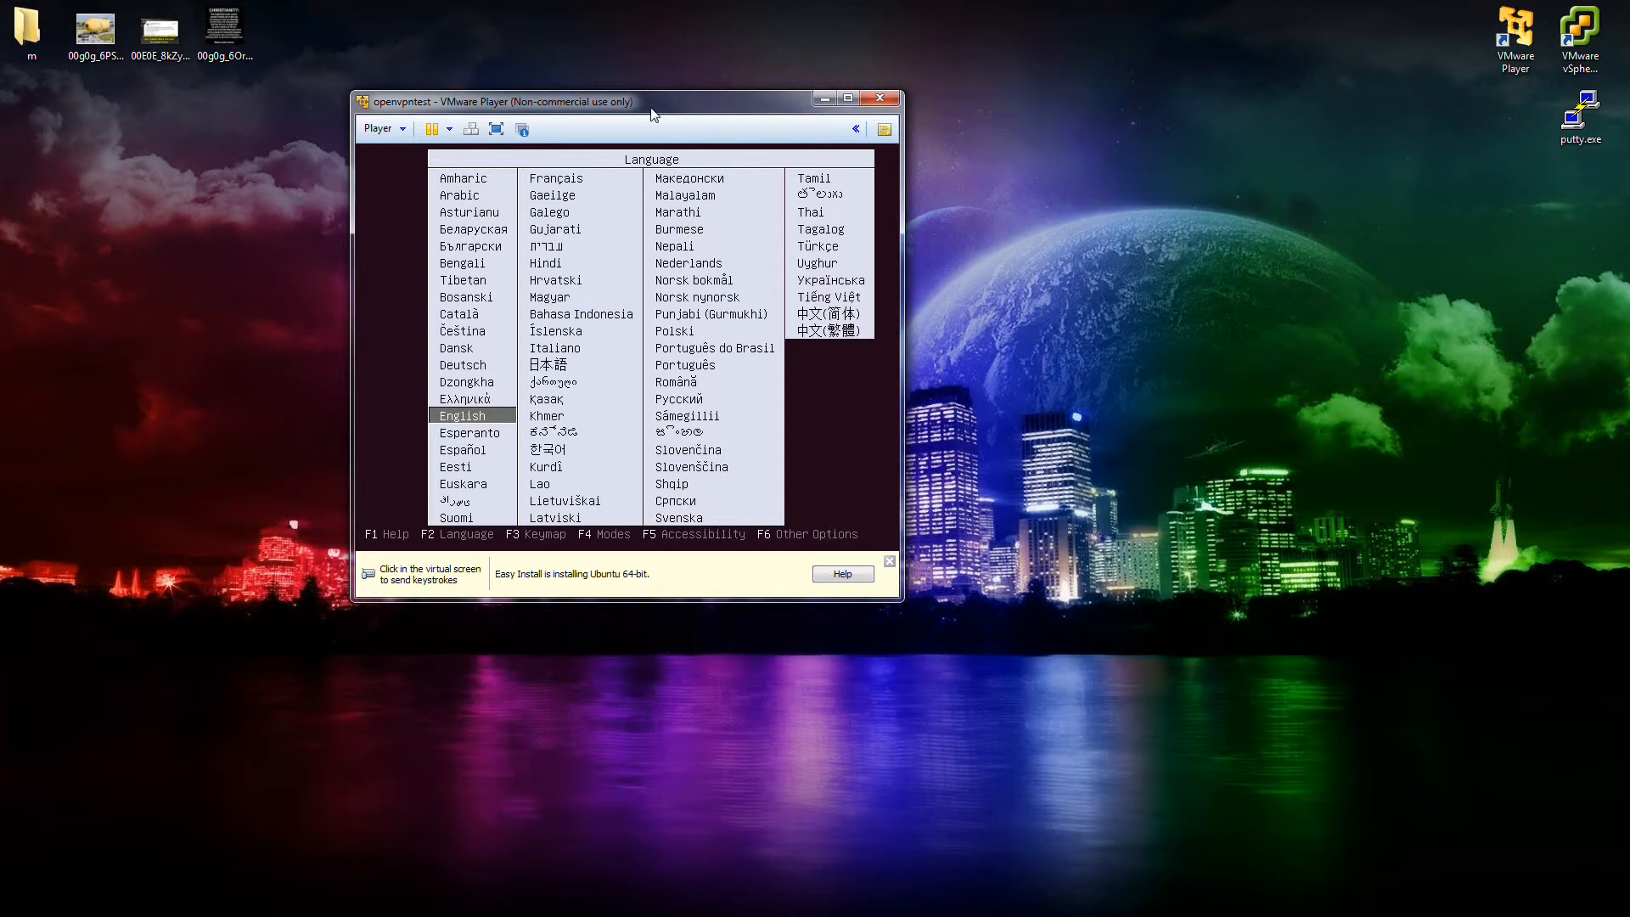
click(401, 356)
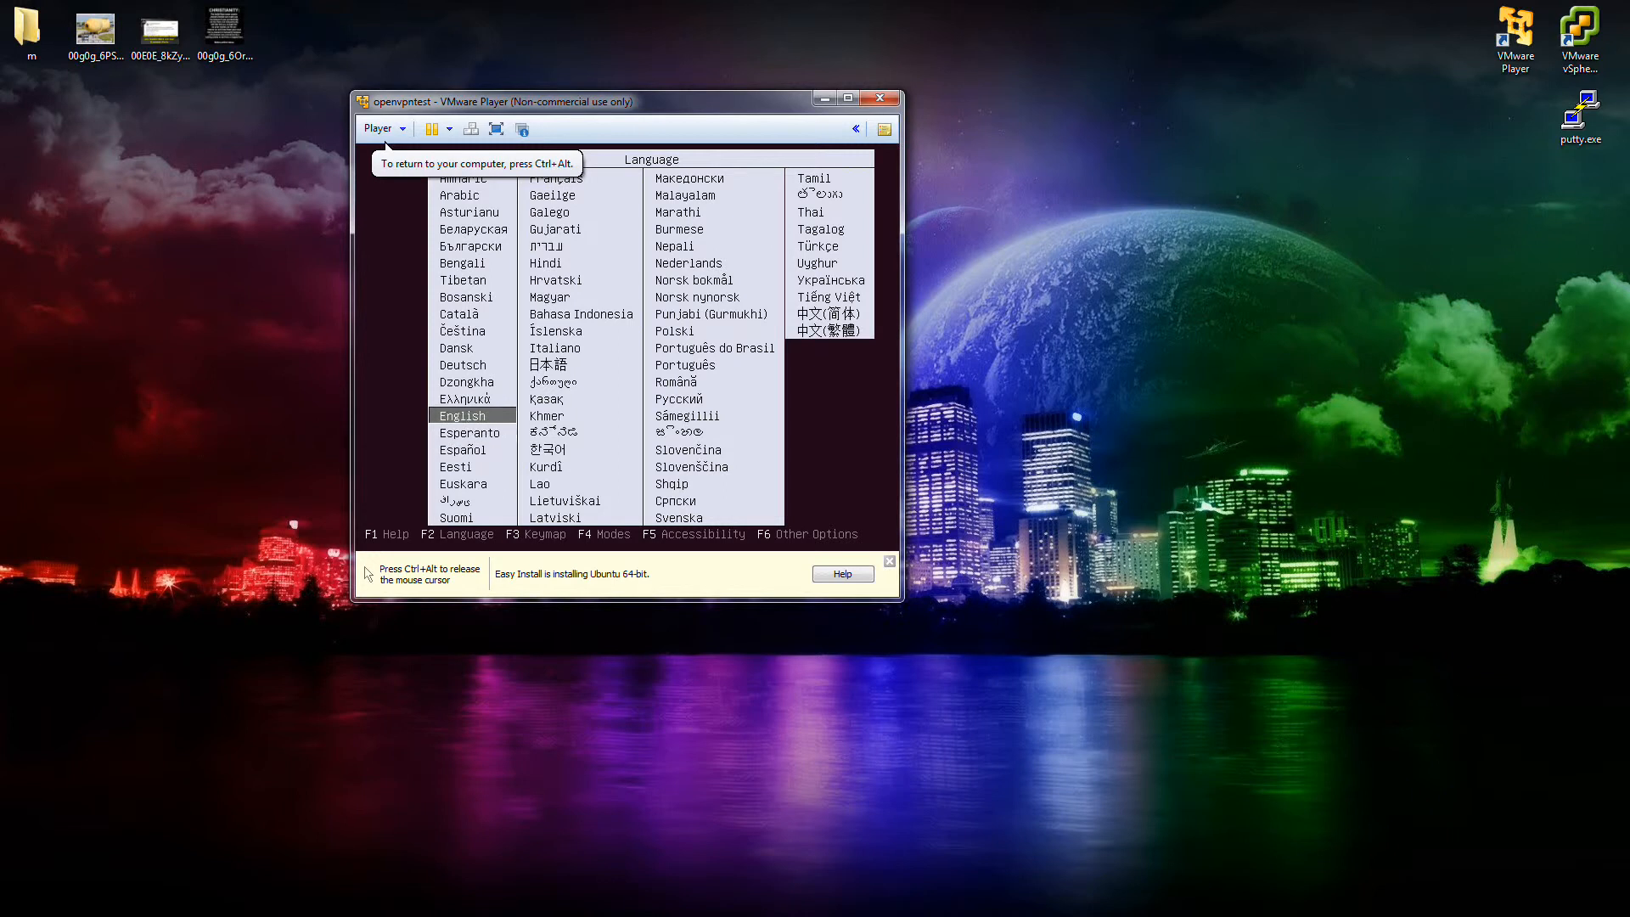
key(Return)
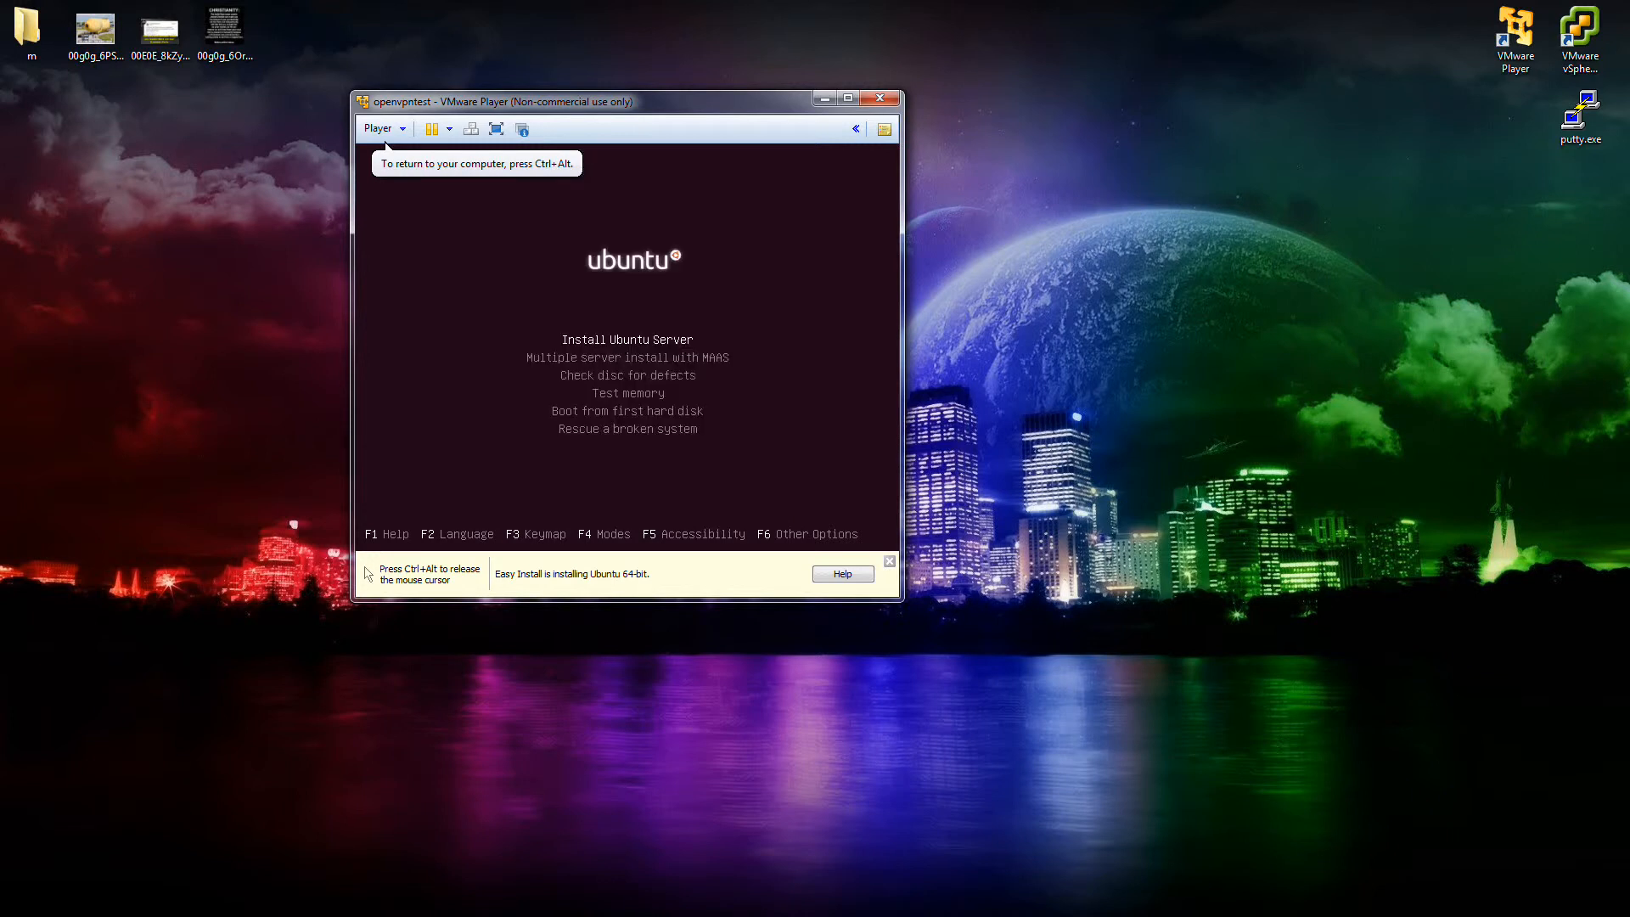
key(Return)
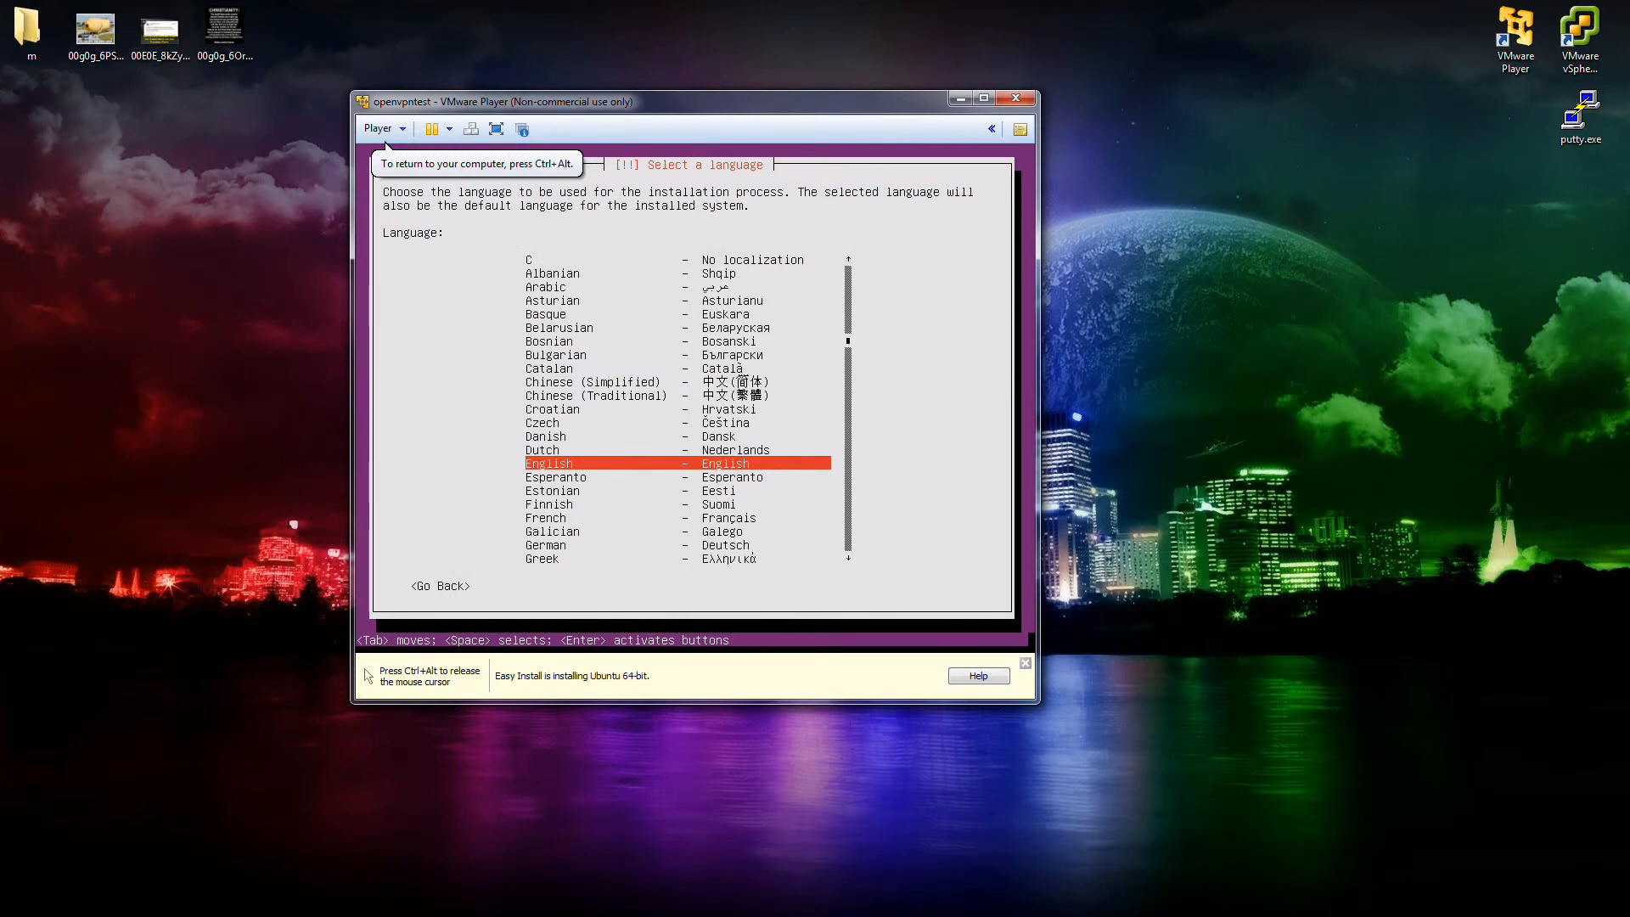
key(Return)
key(Return)
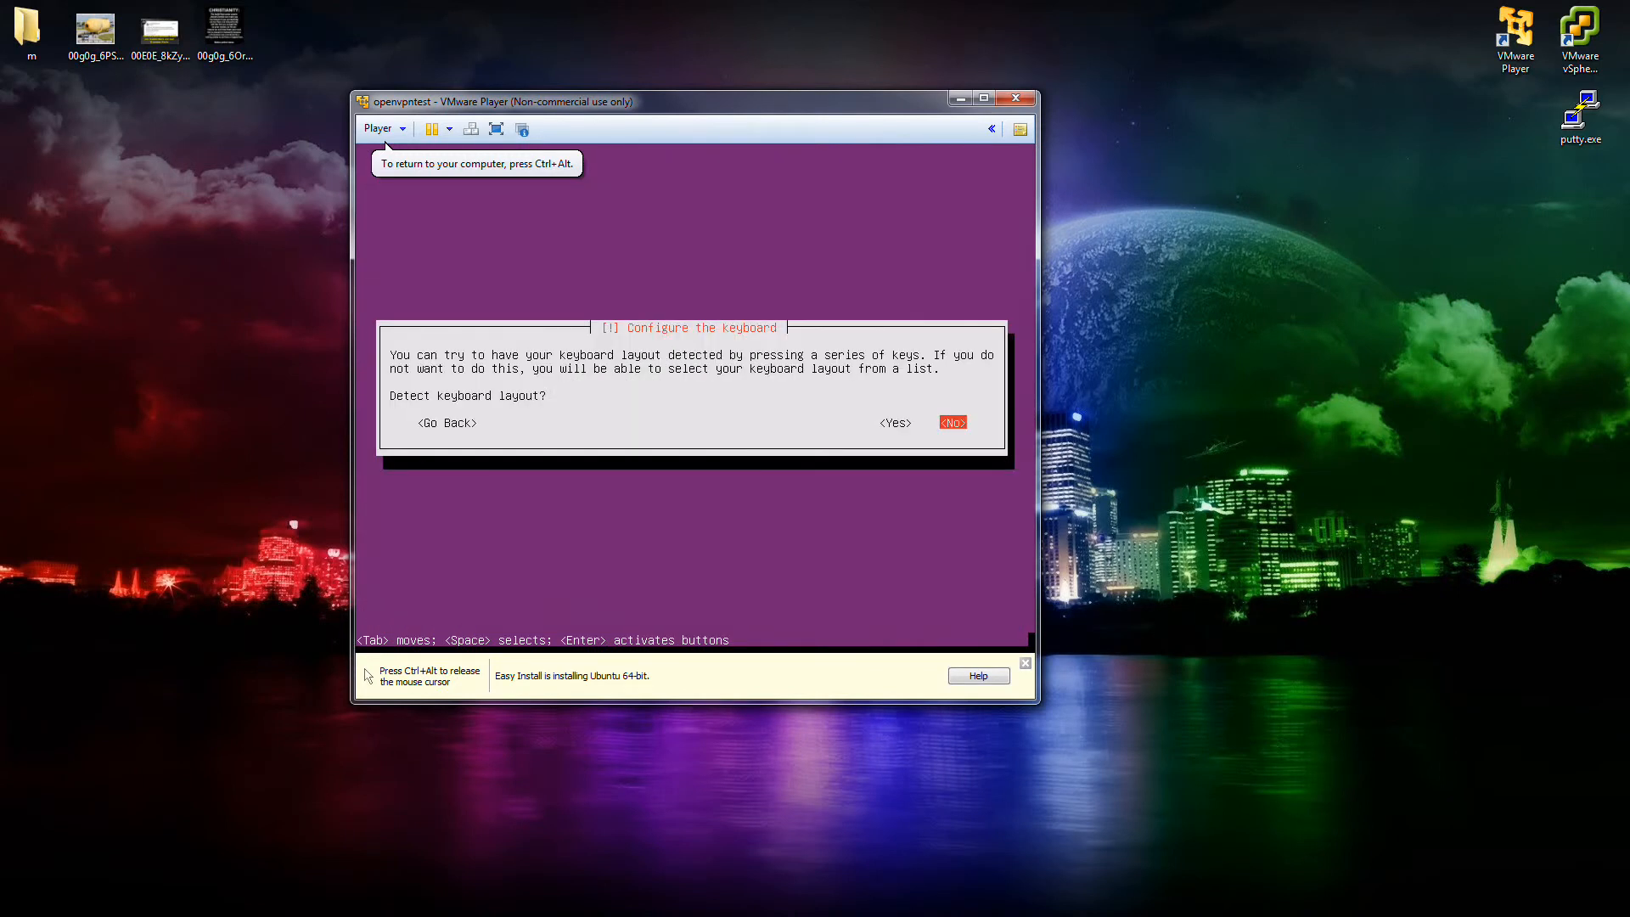
Skip keyboard layout detection and choose the English (US) keyboard.
key(Left)
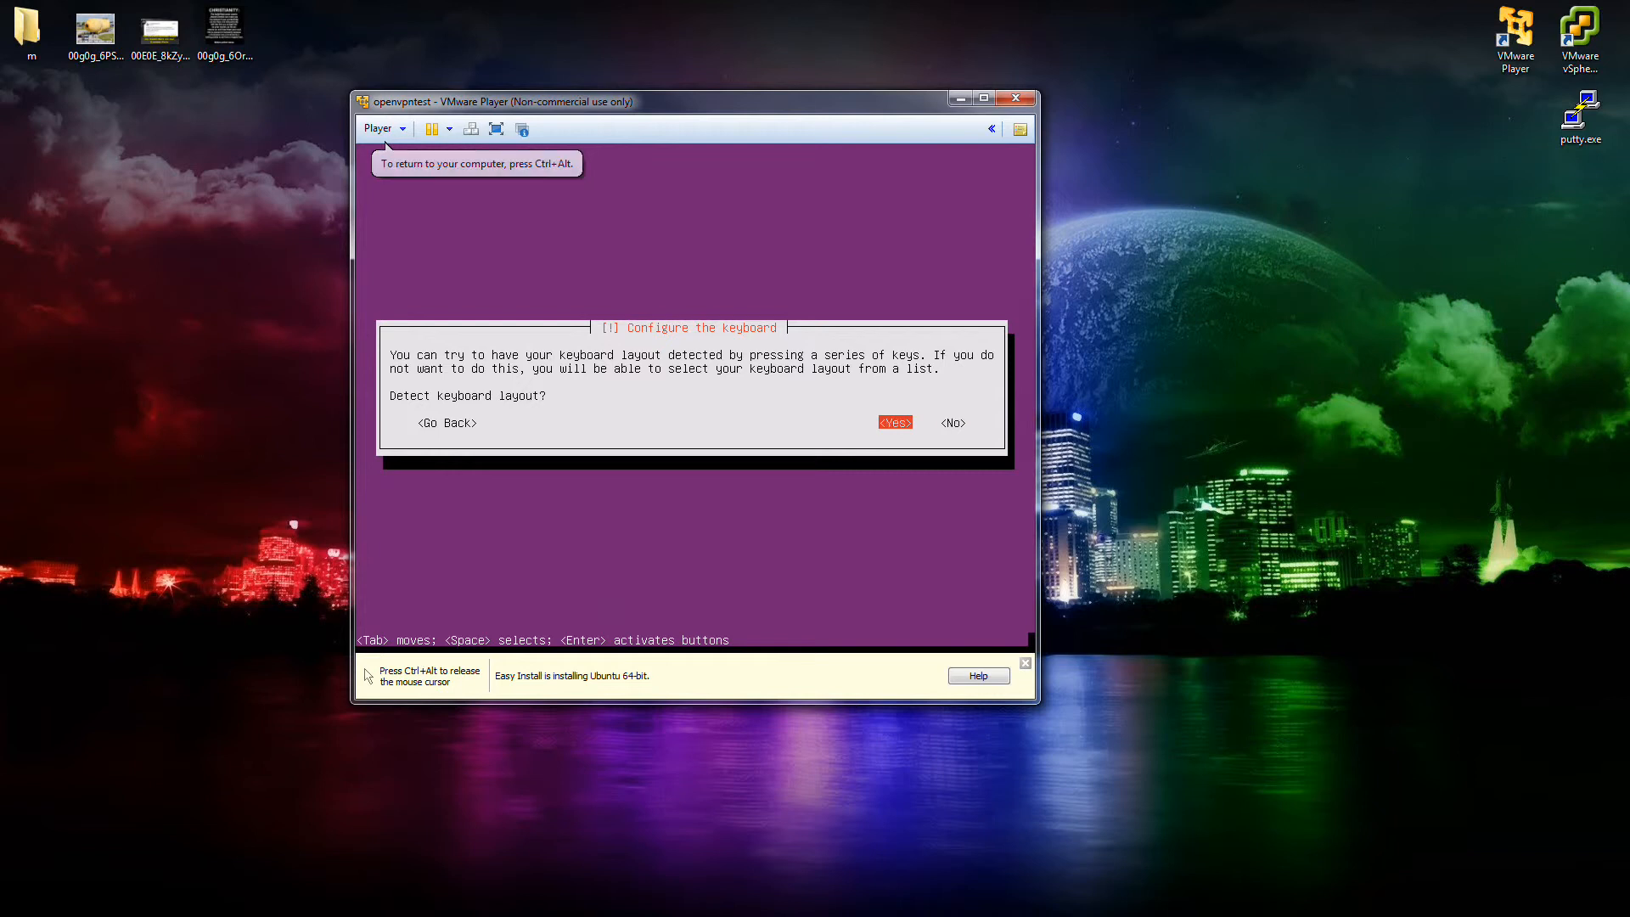
key(Right)
key(Return)
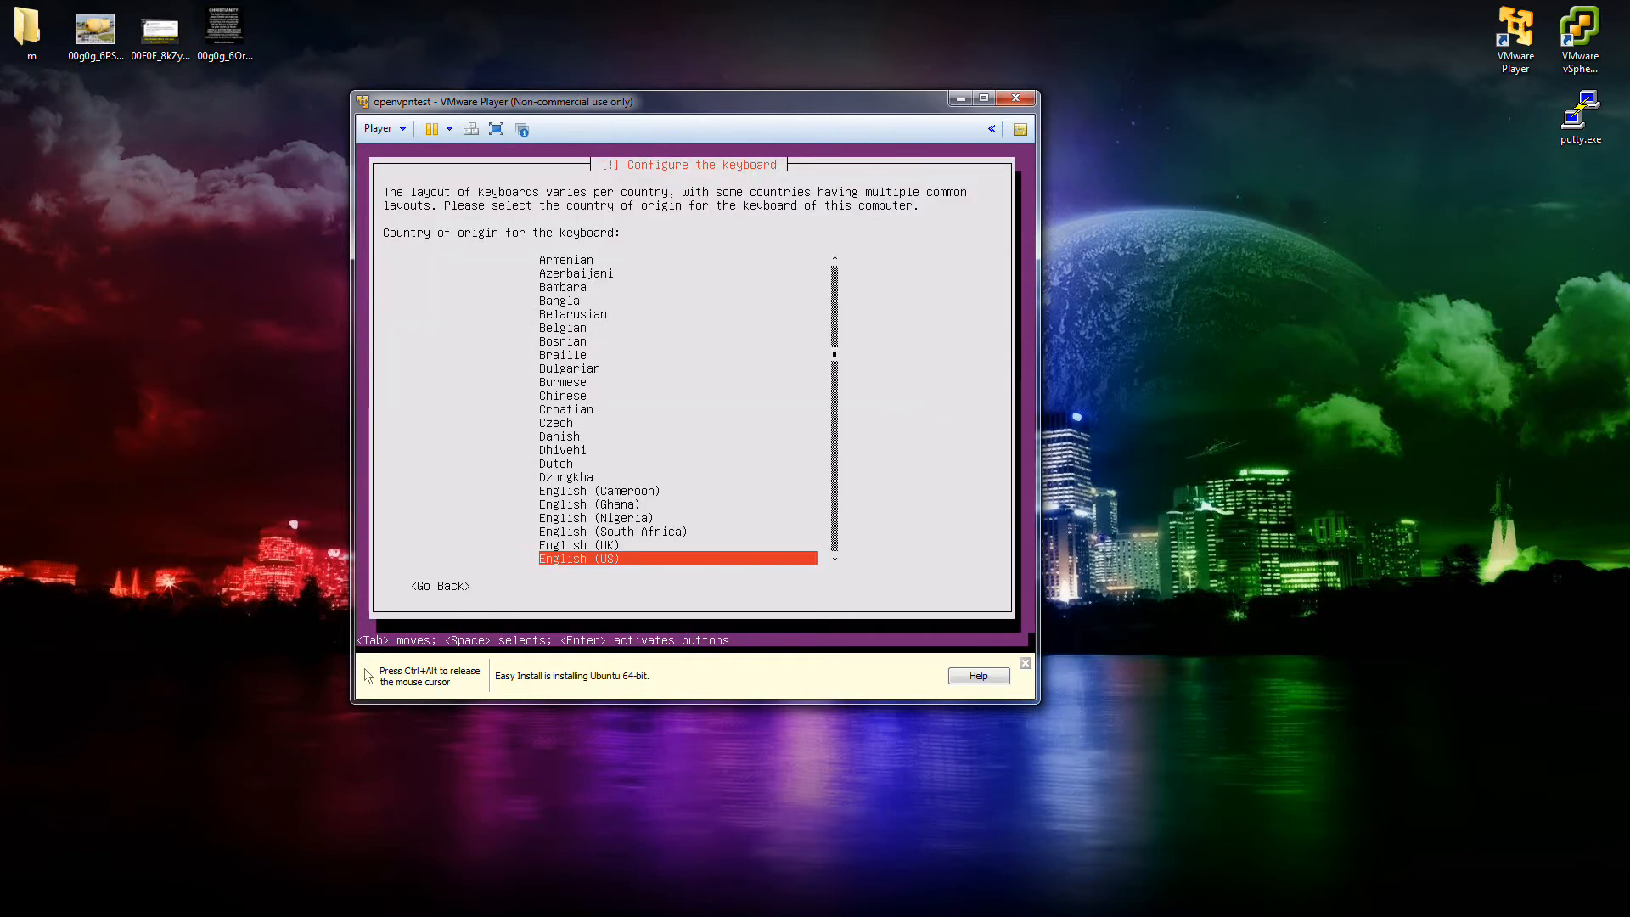
key(Return)
key(Return)
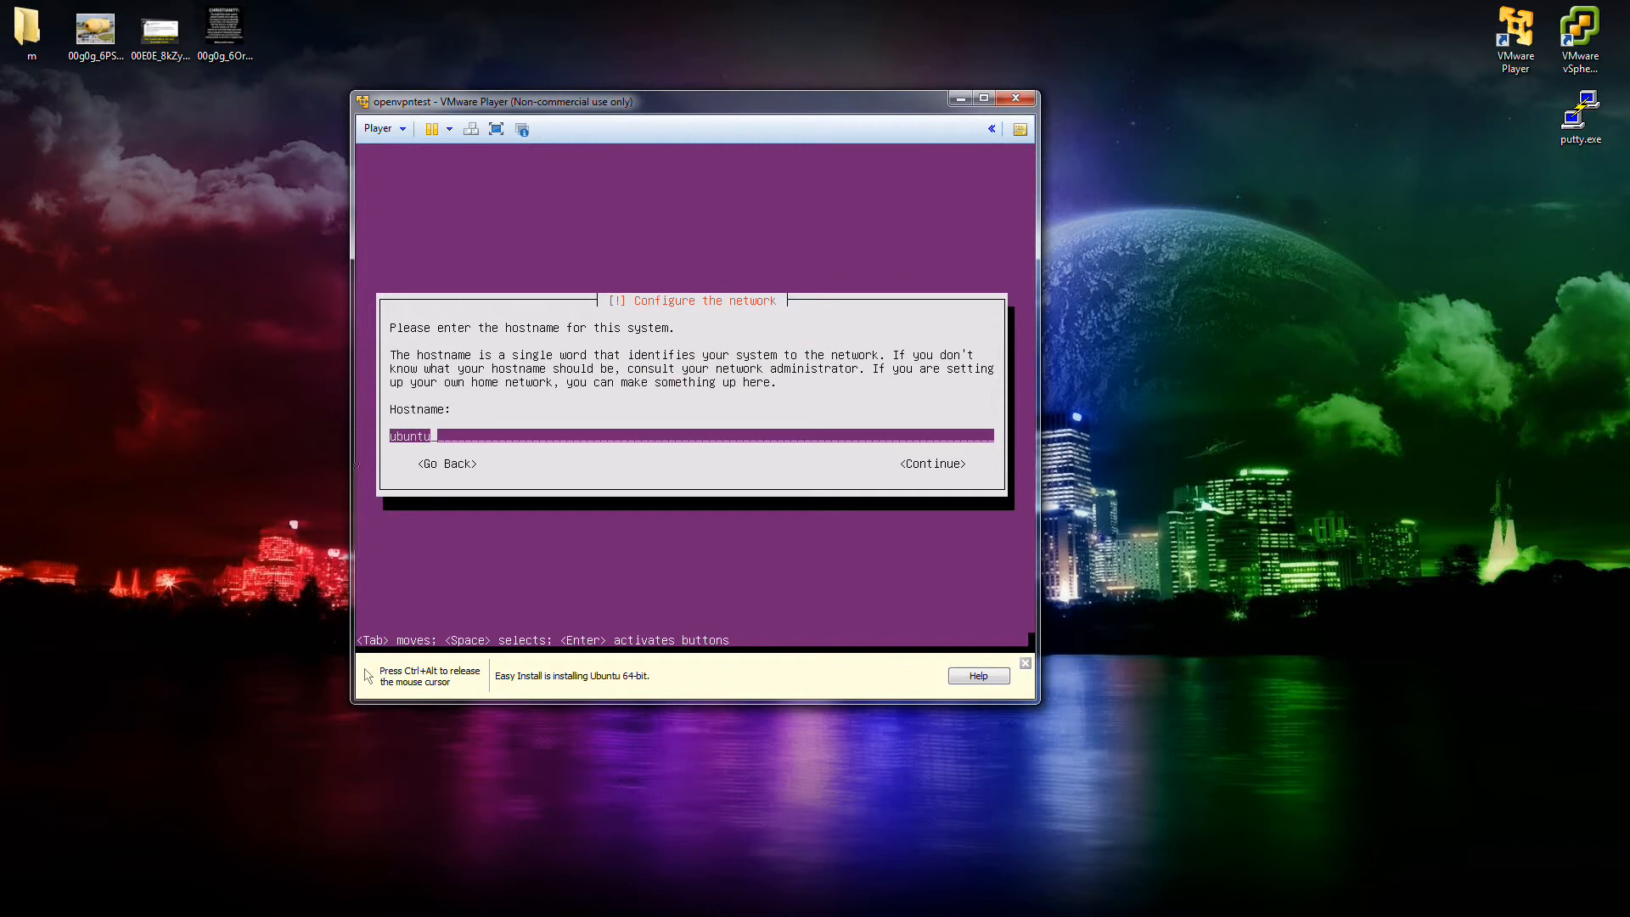
Set the hostname to ubuntuopenvpn, enter the user's full name and accept the suggested username.
text(openvpn)
key(Return)
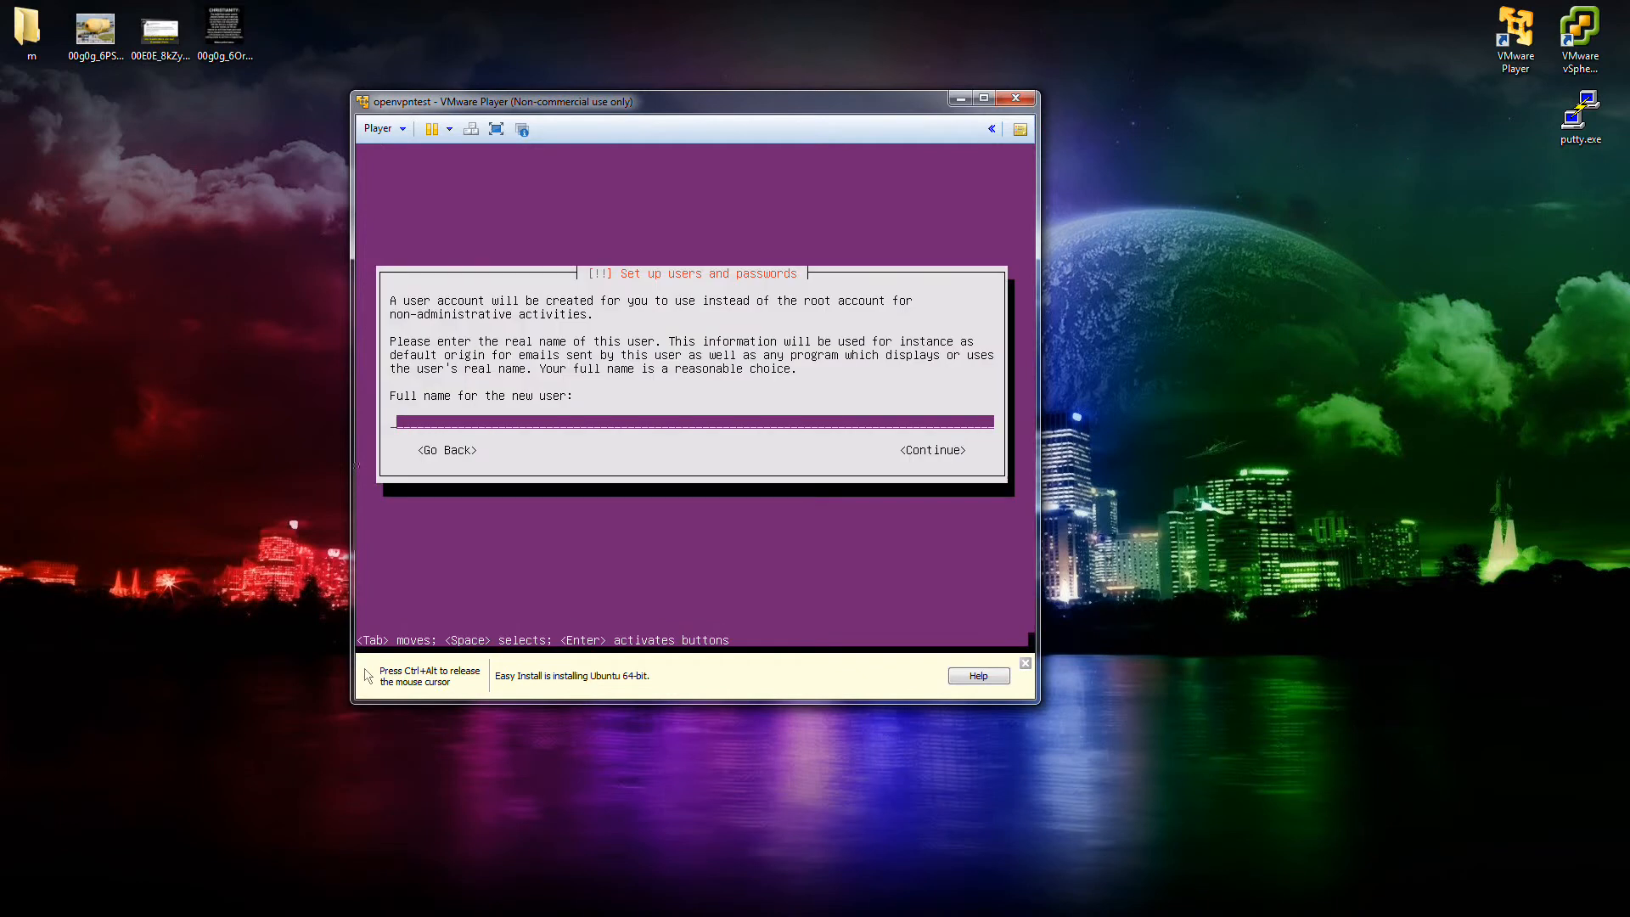
text(openvpn)
key(Return)
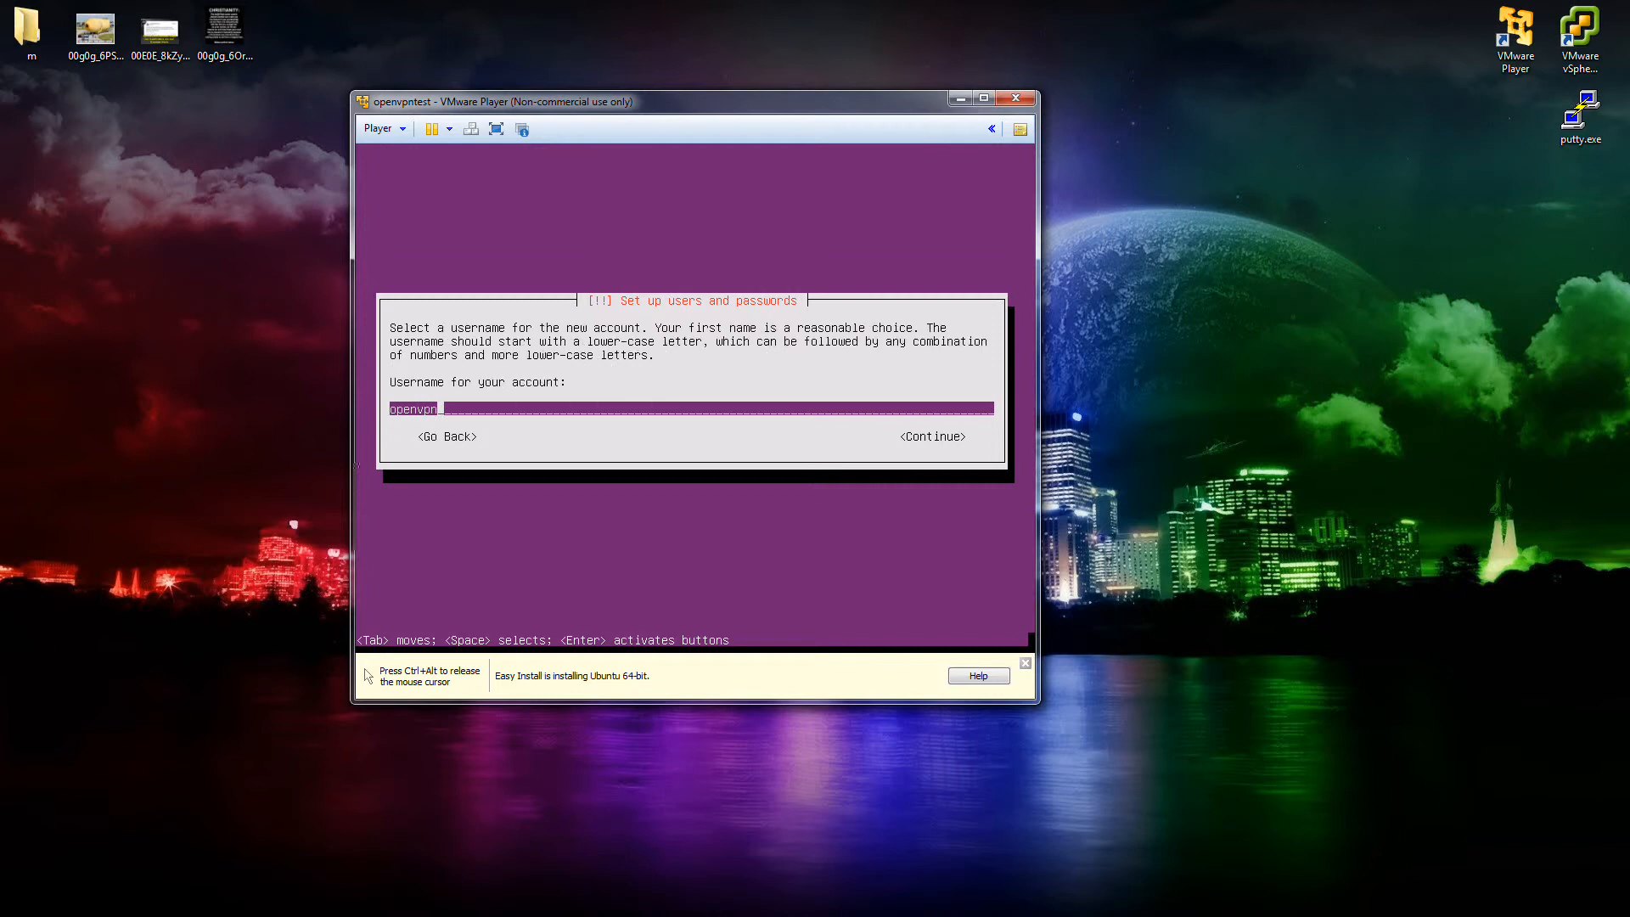
key(Return)
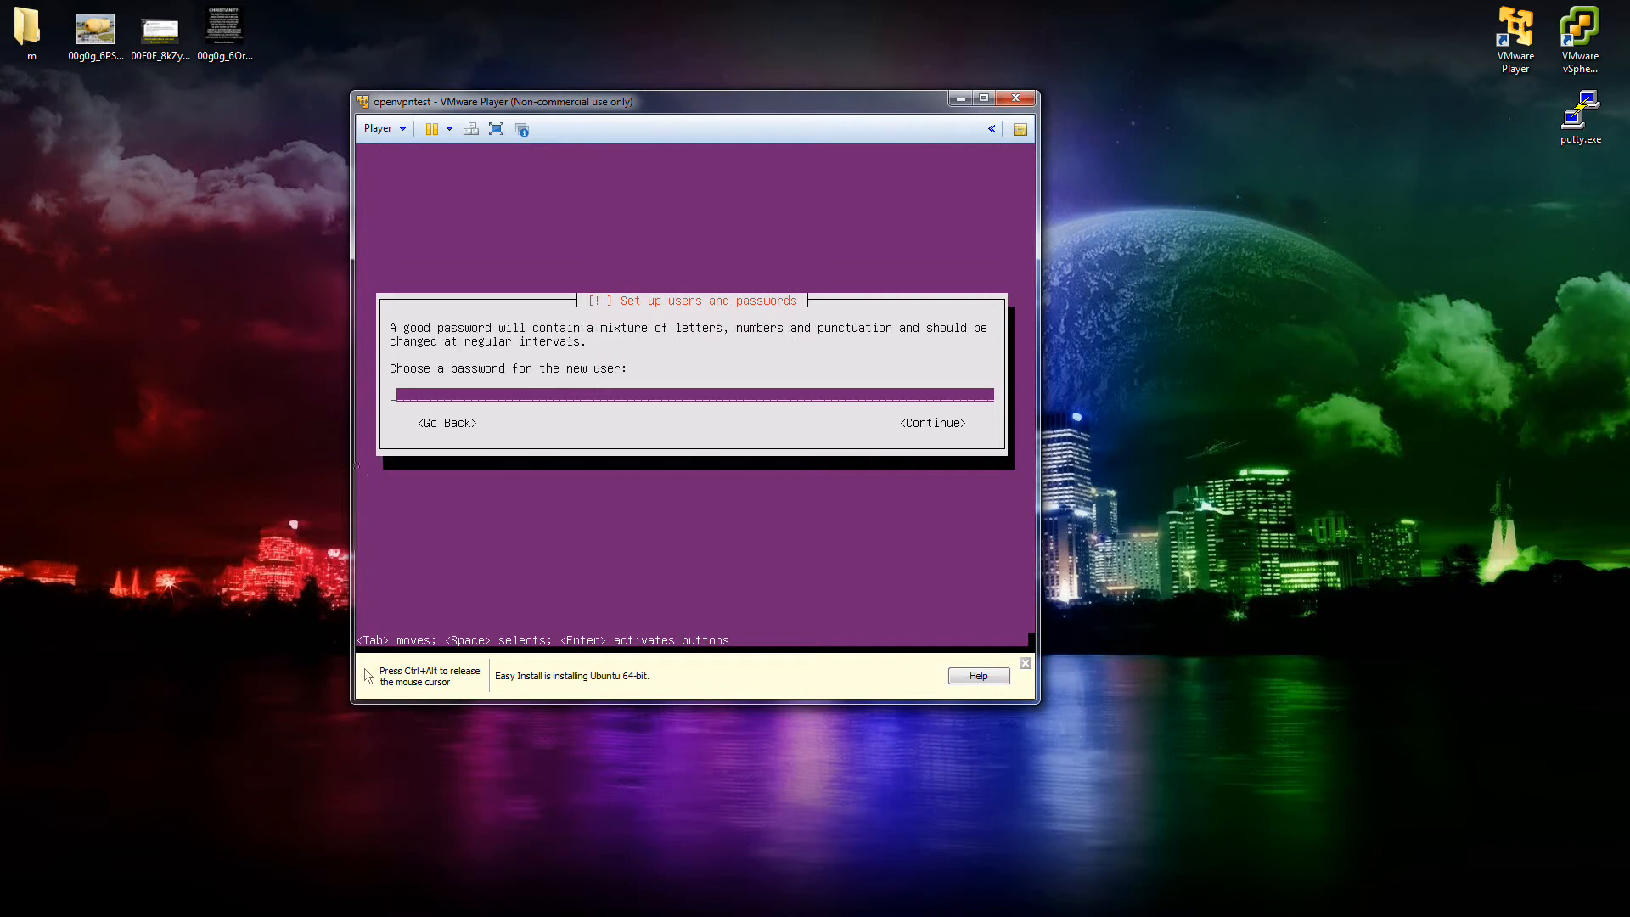
Enter and confirm the account password, accept it despite being weak, and skip home-directory encryption.
text(openvpn)
key(Return)
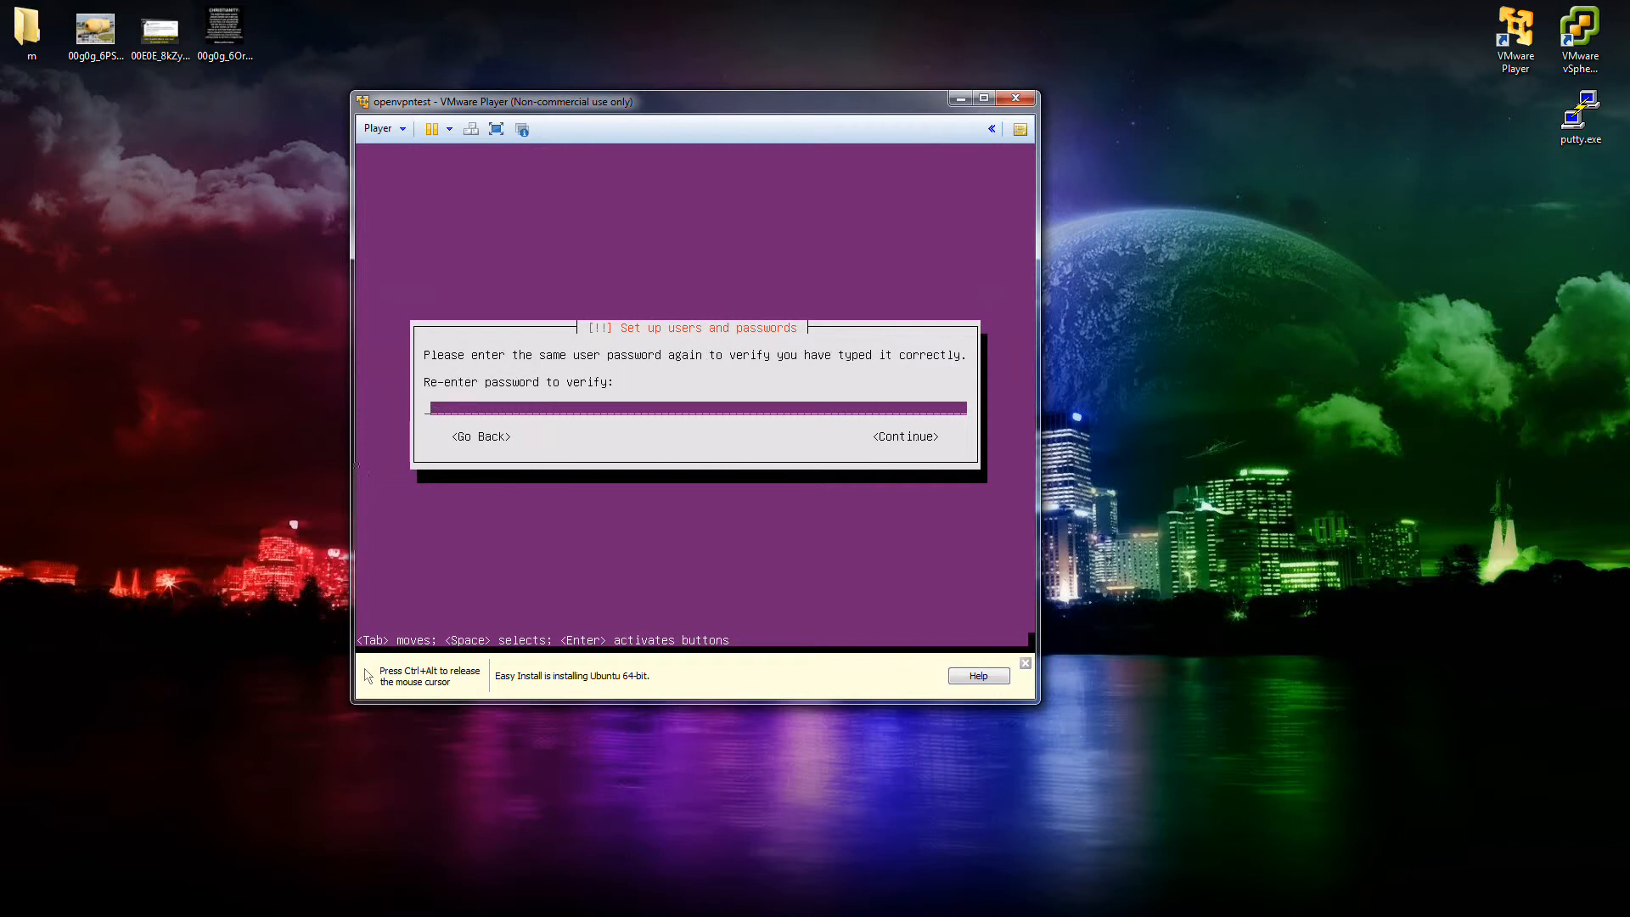
text(openvpn)
key(Return)
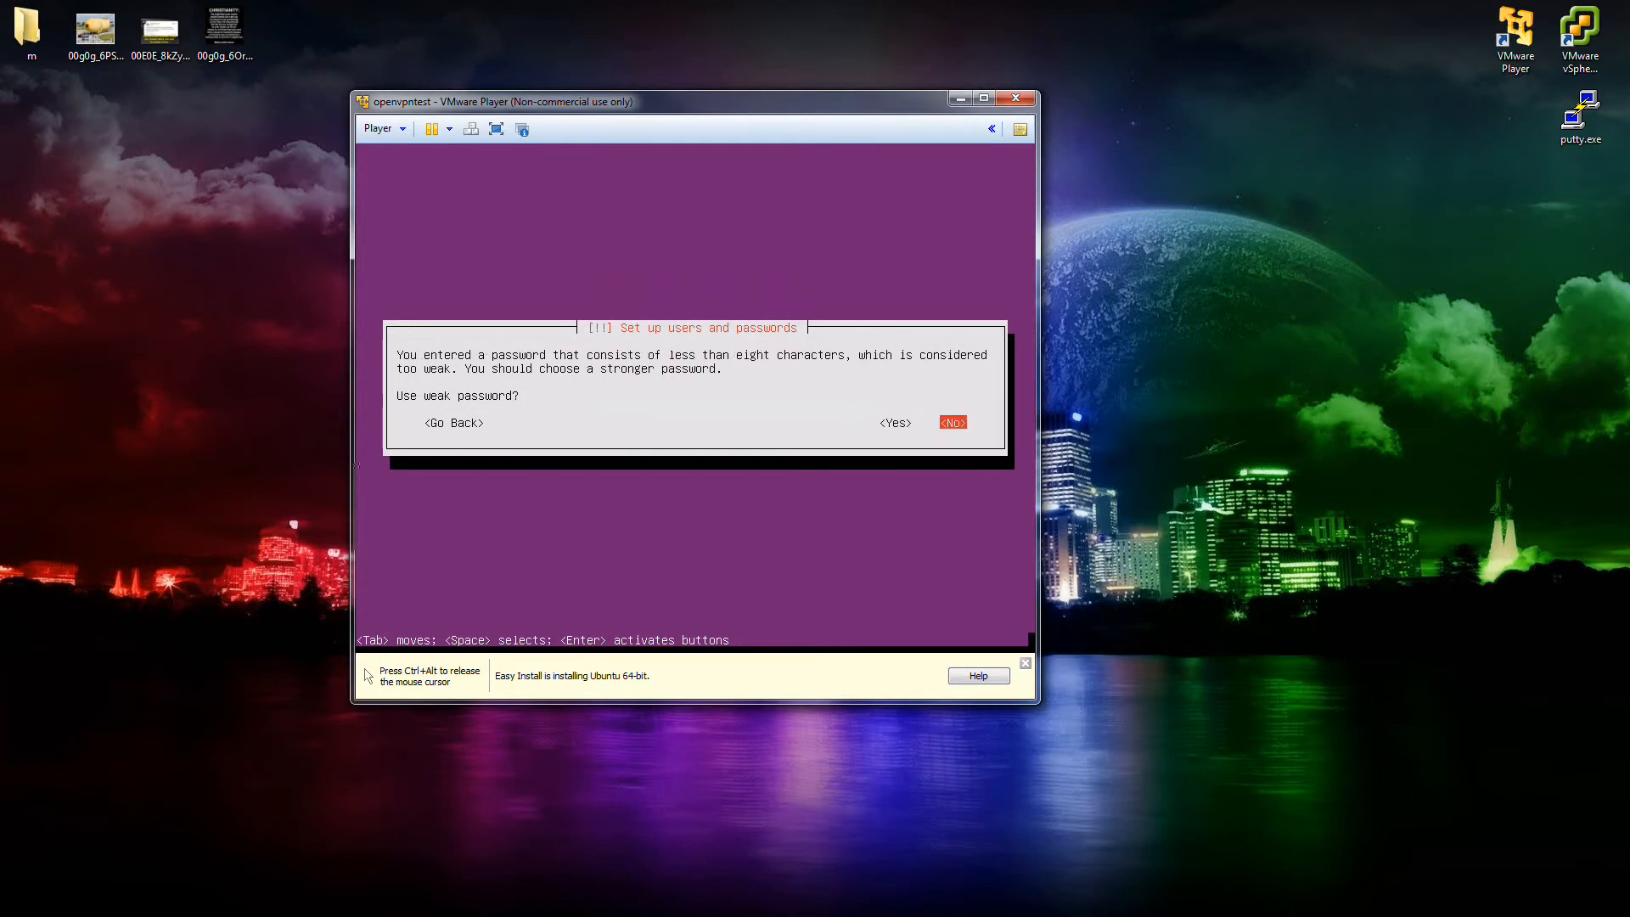
key(Left)
key(Return)
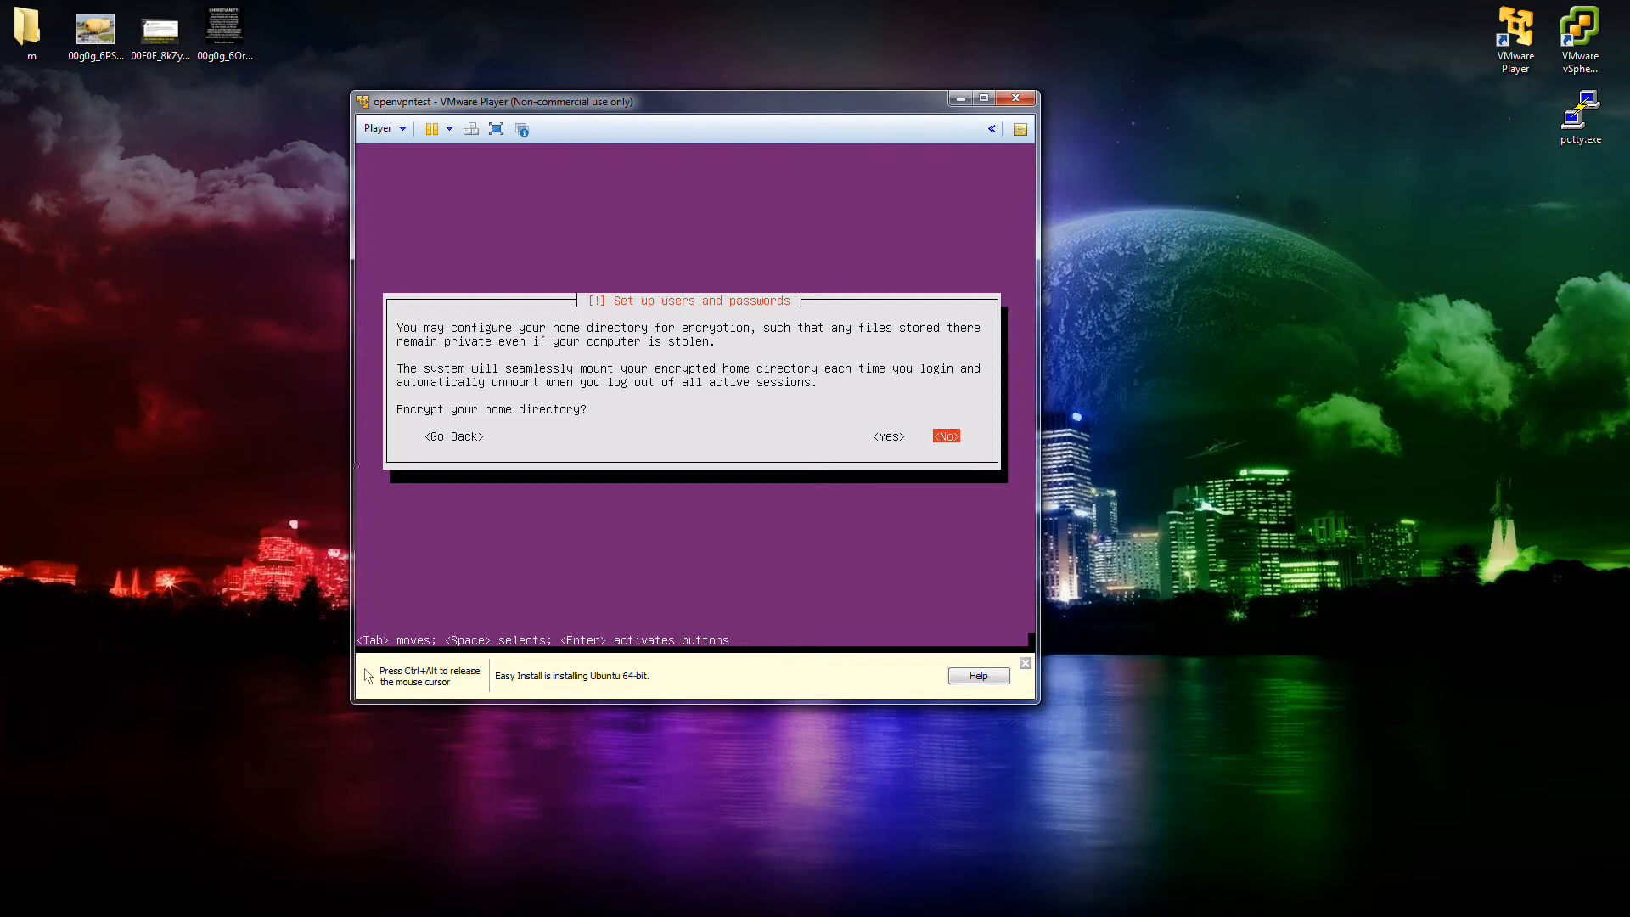
key(Return)
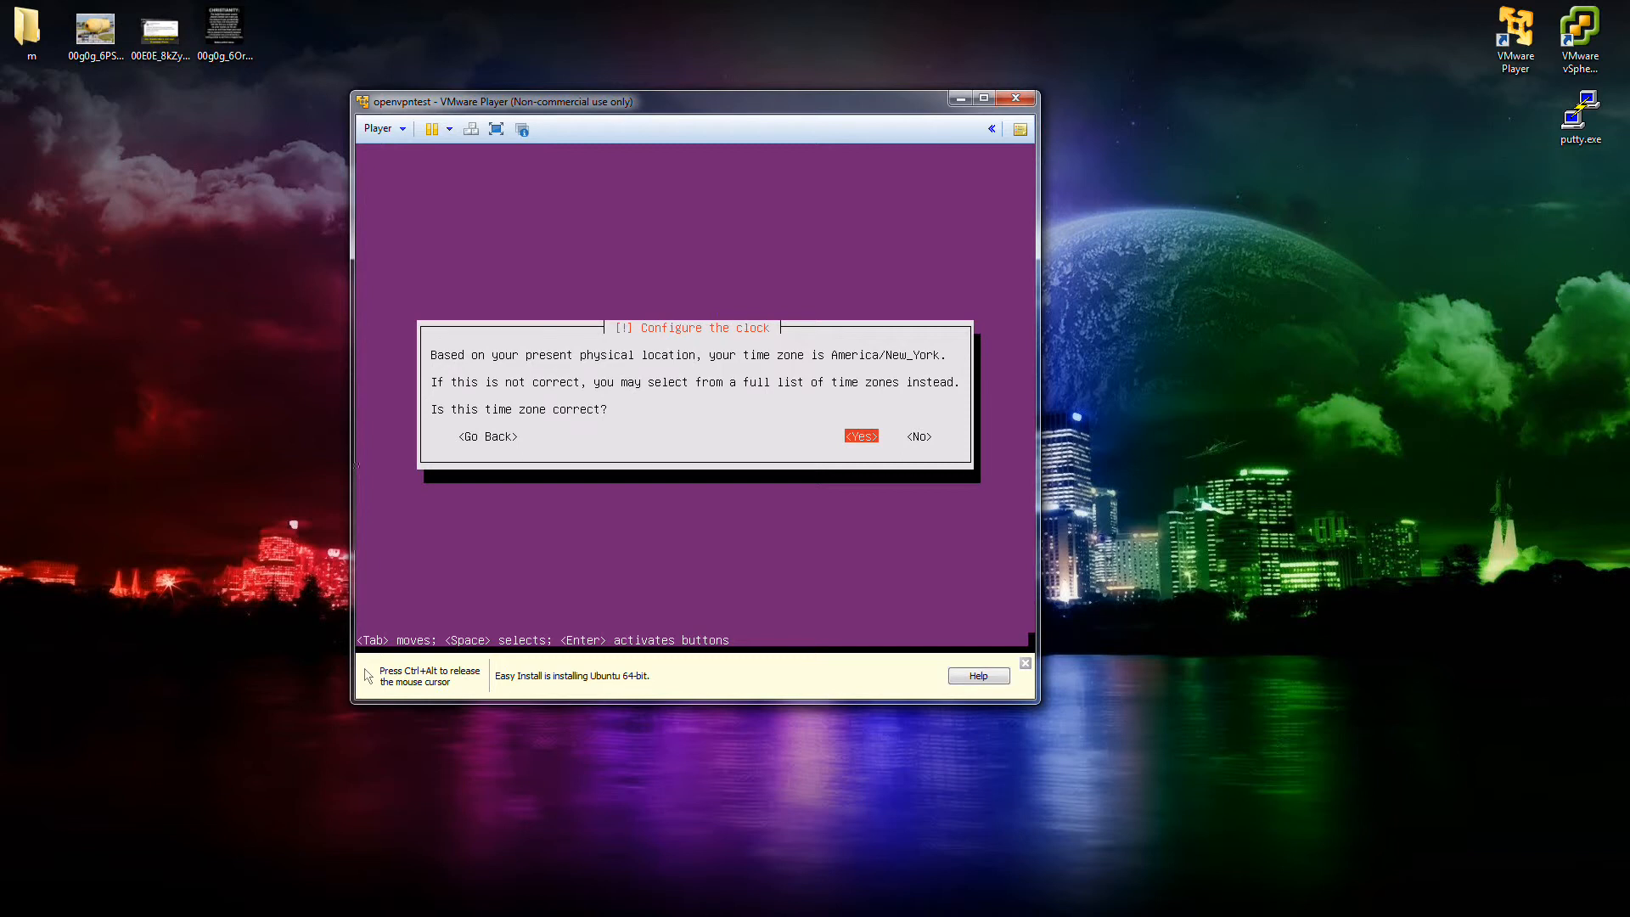
Accept the America/New_York time zone and choose guided partitioning of the entire 10.7 GB sda disk.
key(Return)
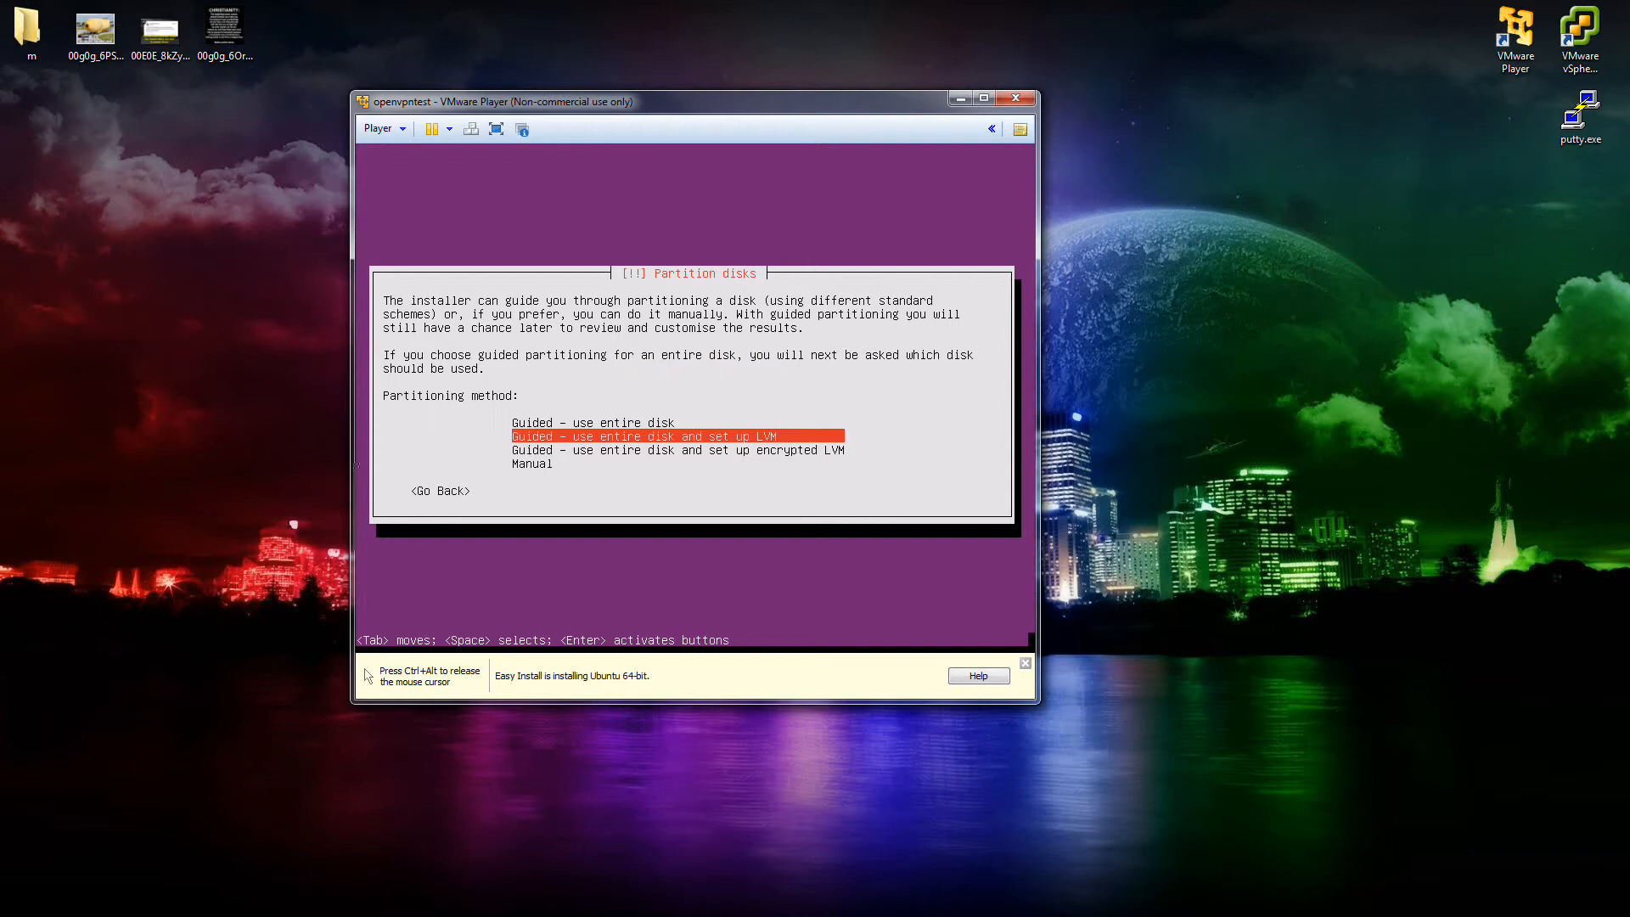
key(Up)
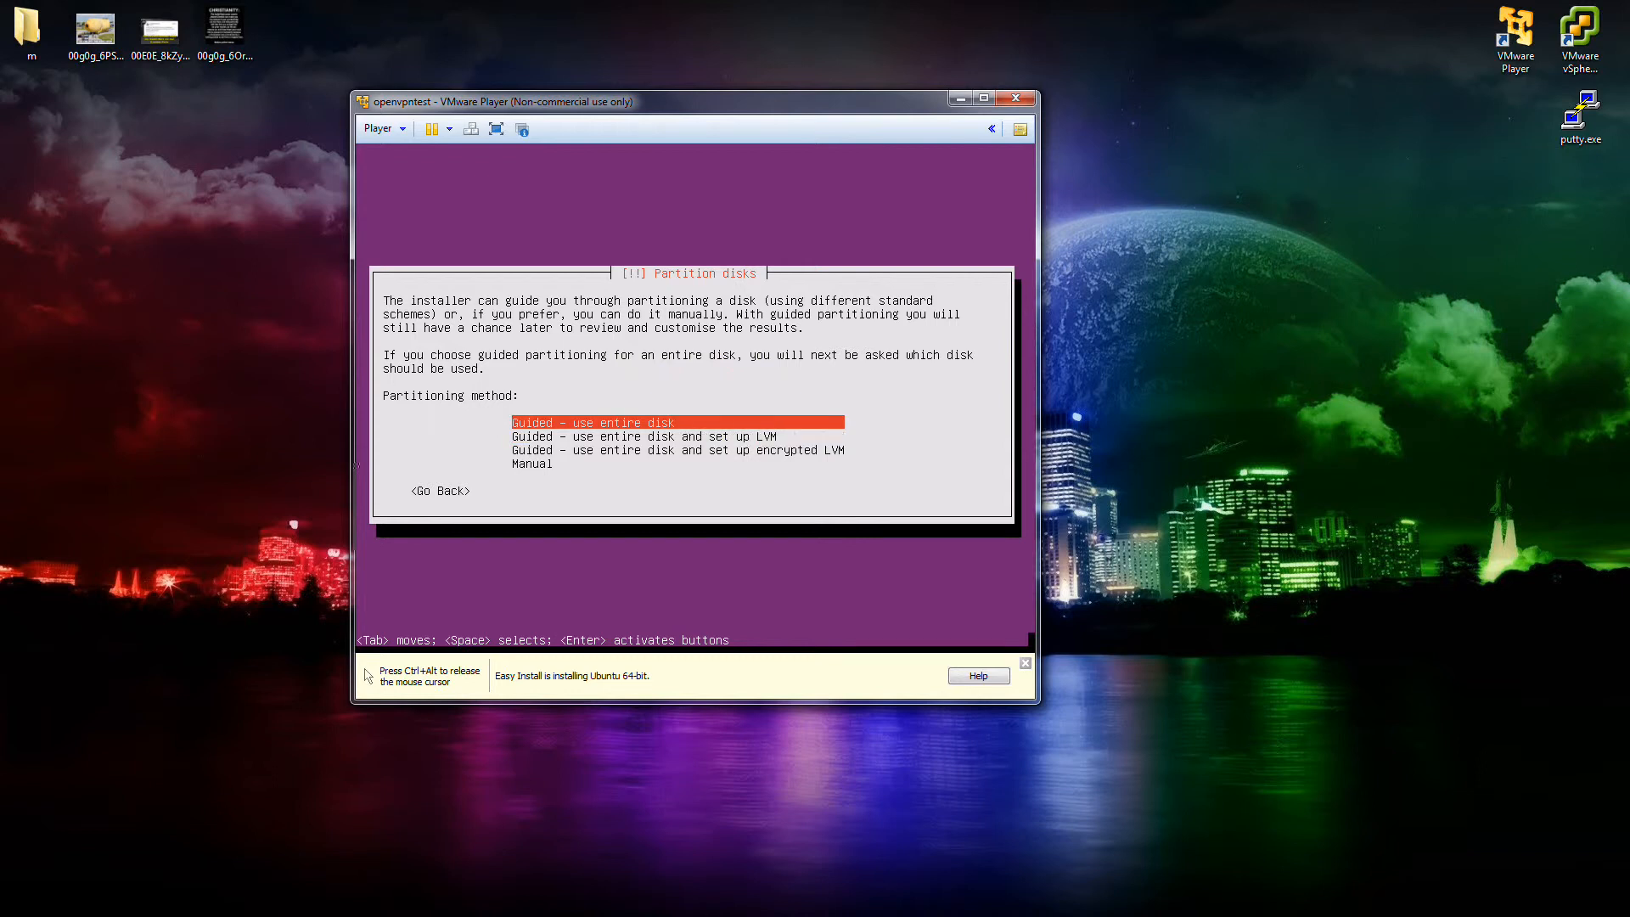
key(Return)
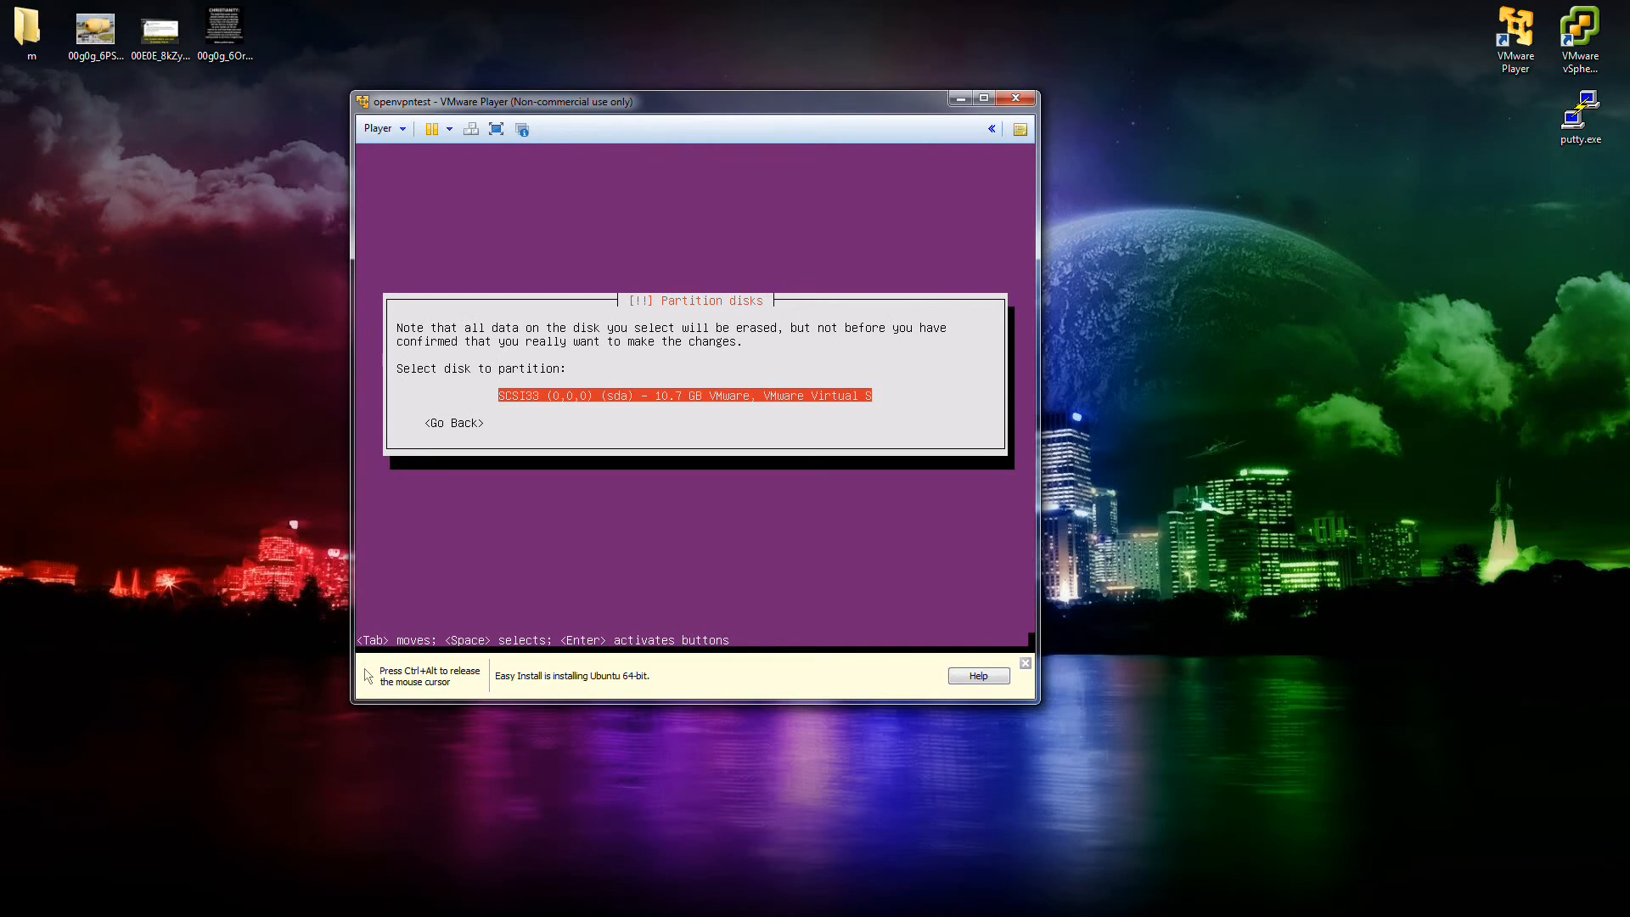
key(Return)
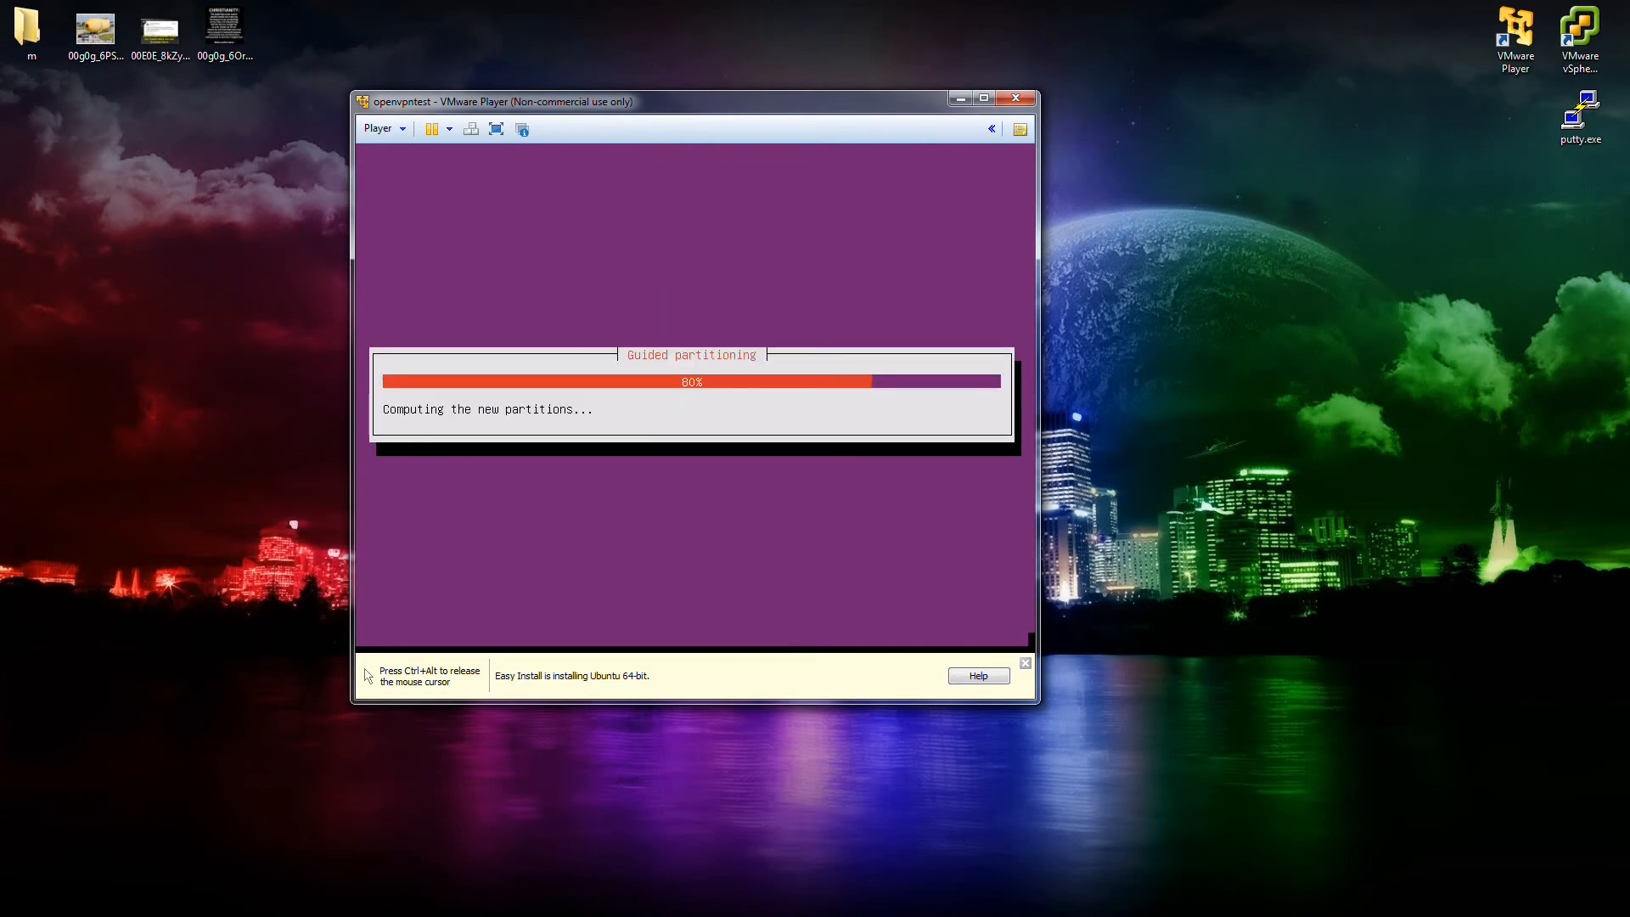
key(Tab)
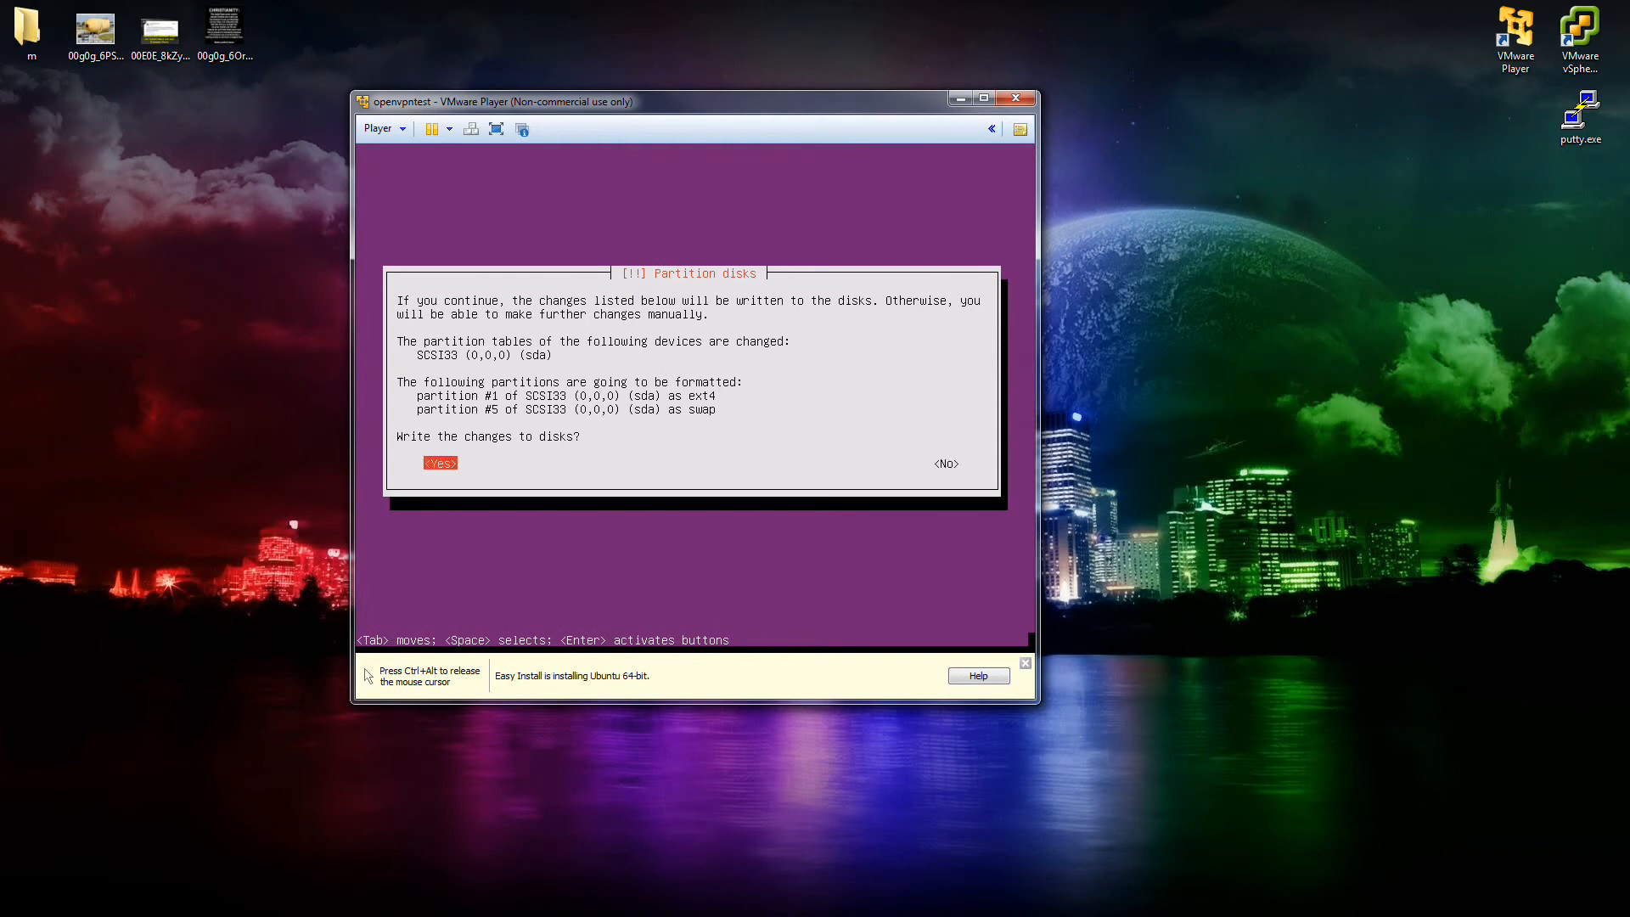
Write the ext4 and swap partitions to disk and let the base system install.
key(Return)
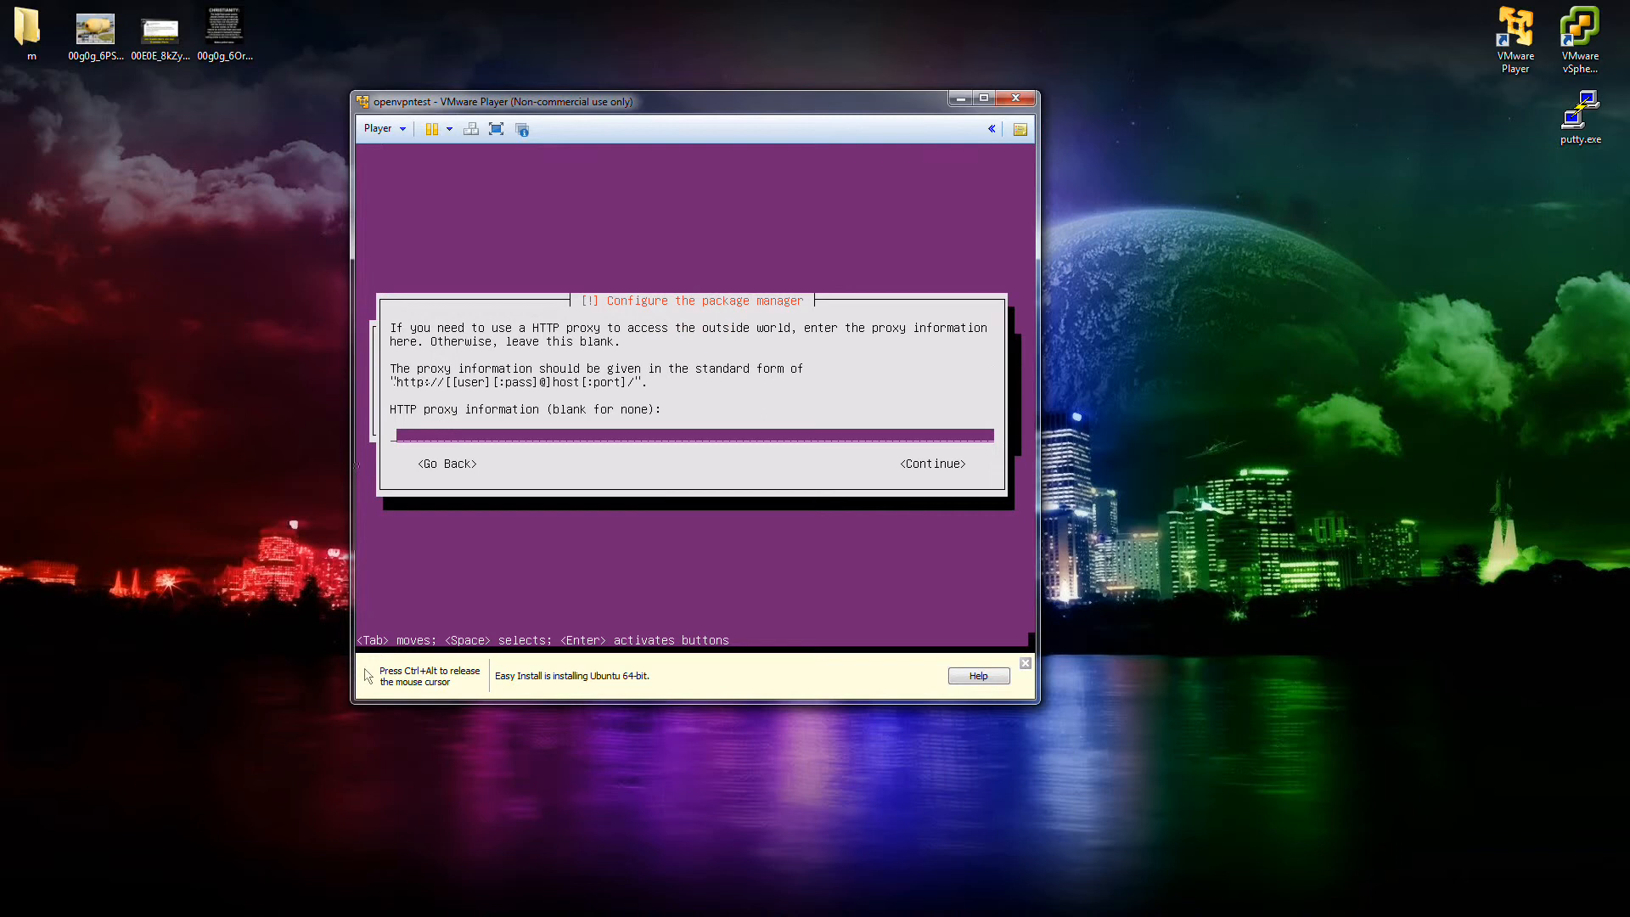
Continue with the HTTP proxy field left blank.
key(Return)
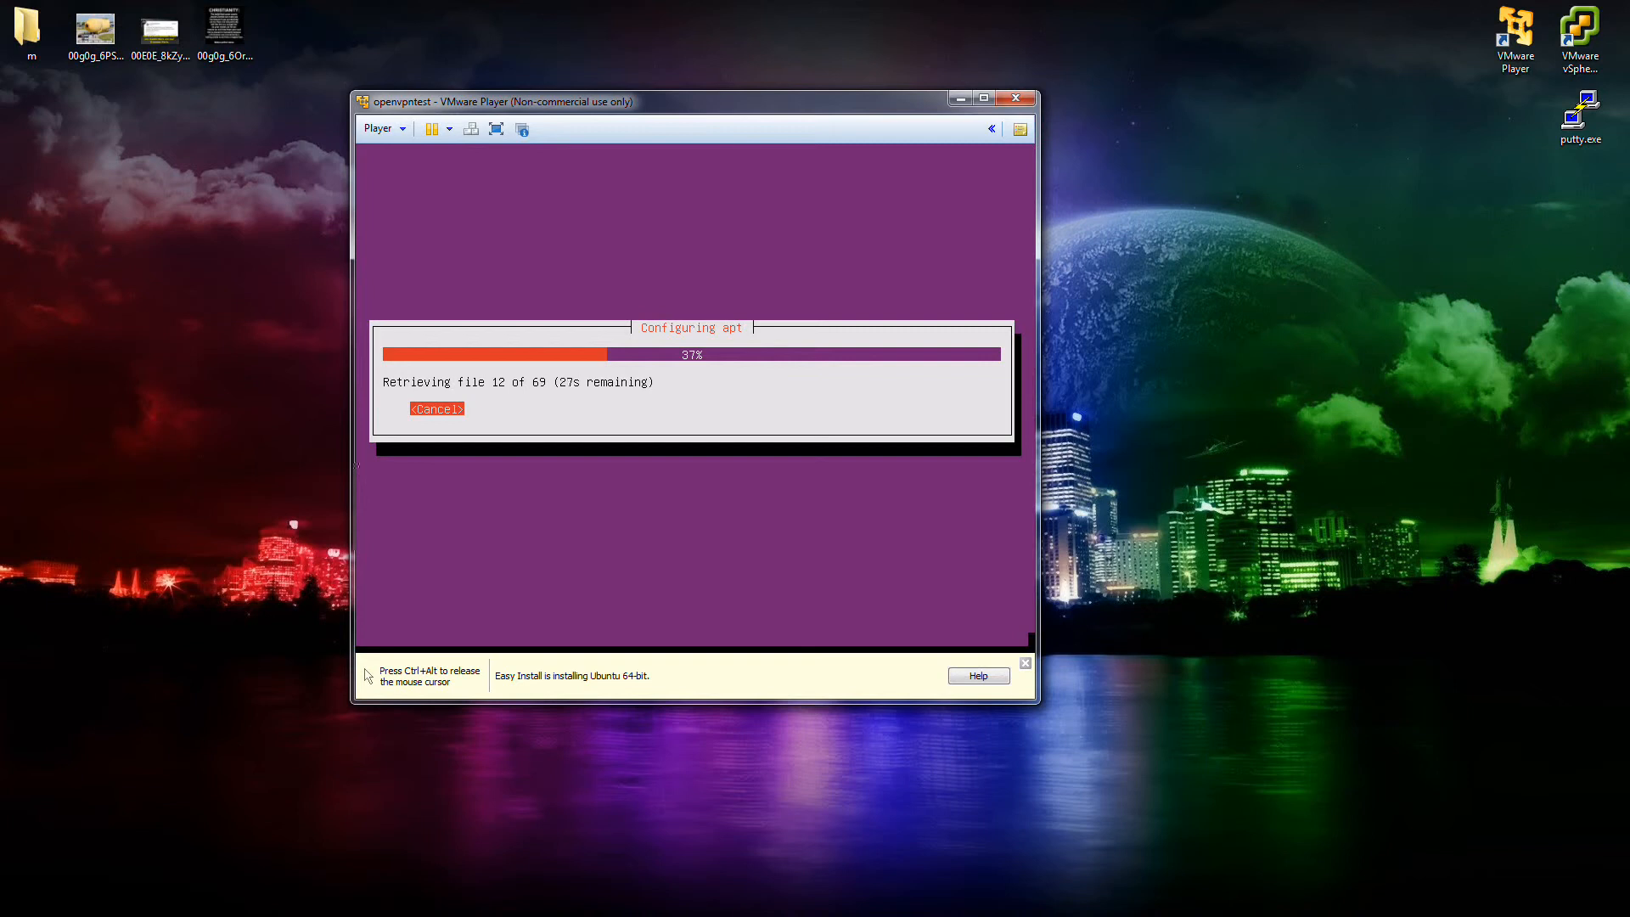
Release the mouse with Ctrl+Alt, then return focus to the VM while packages install.
key(ctrl+alt)
click(481, 509)
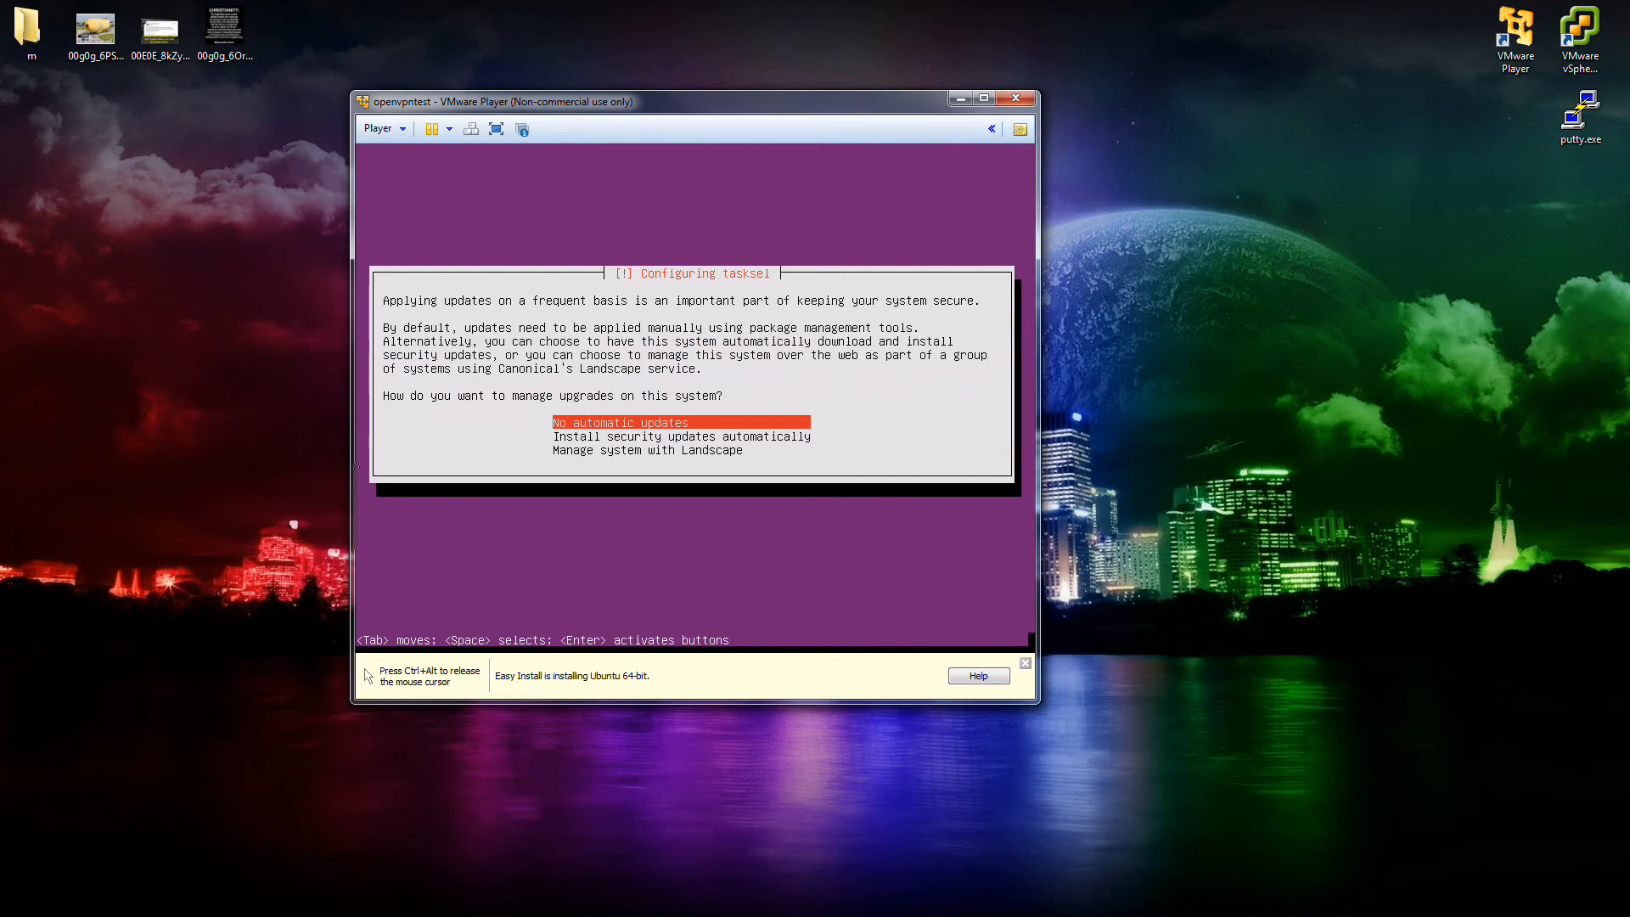
Choose 'Install security updates automatically' for managing upgrades.
key(Down)
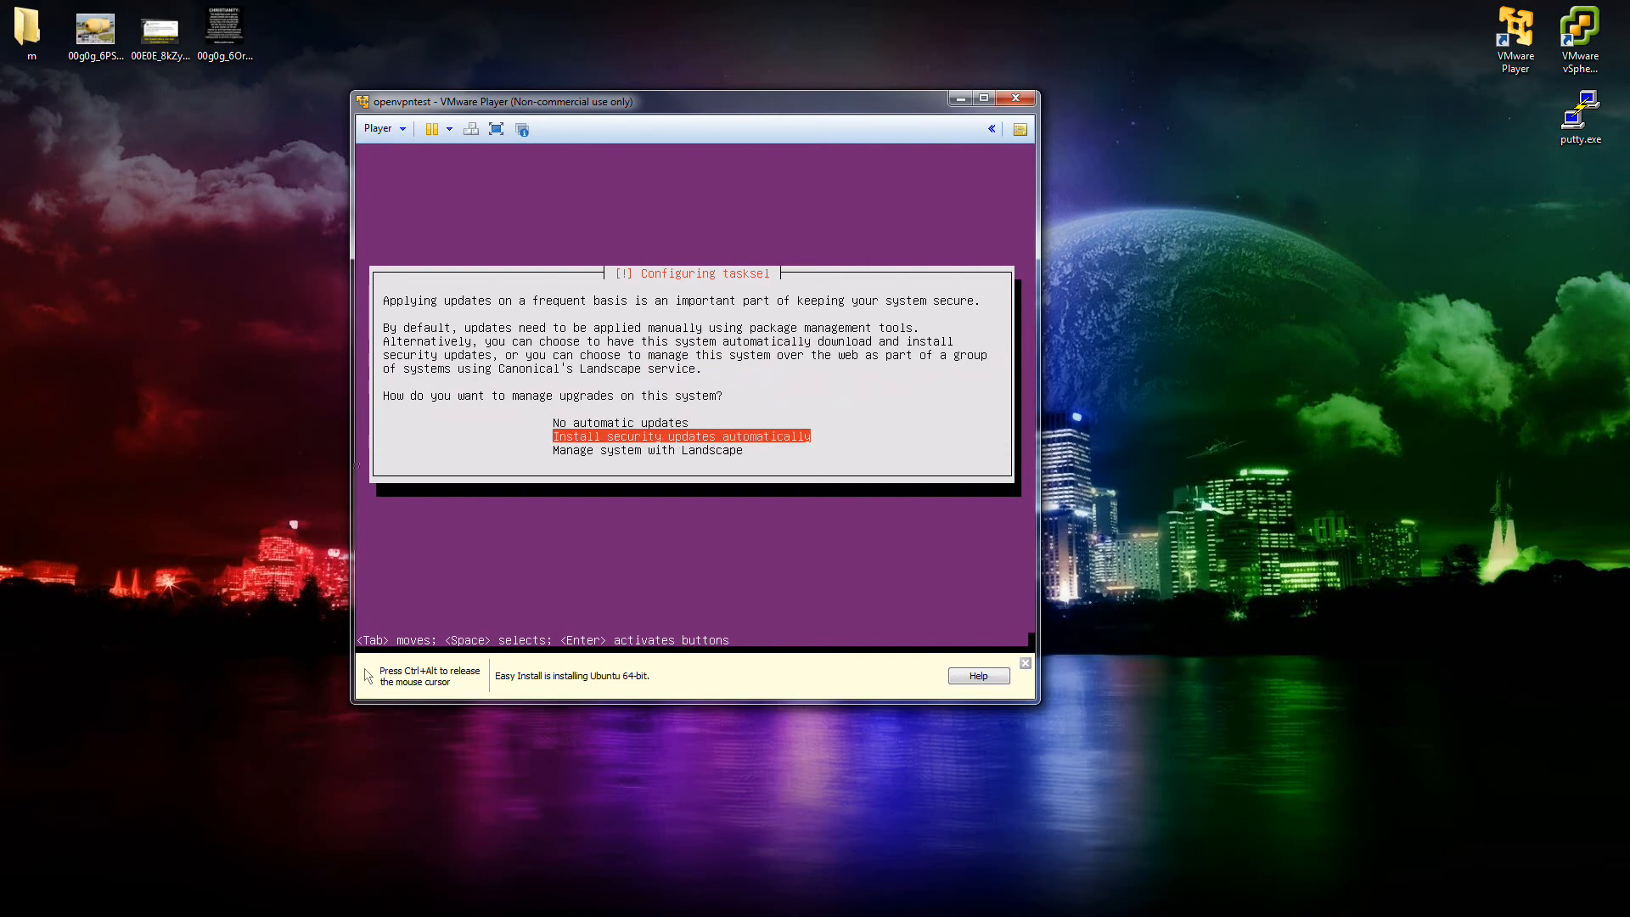
key(Return)
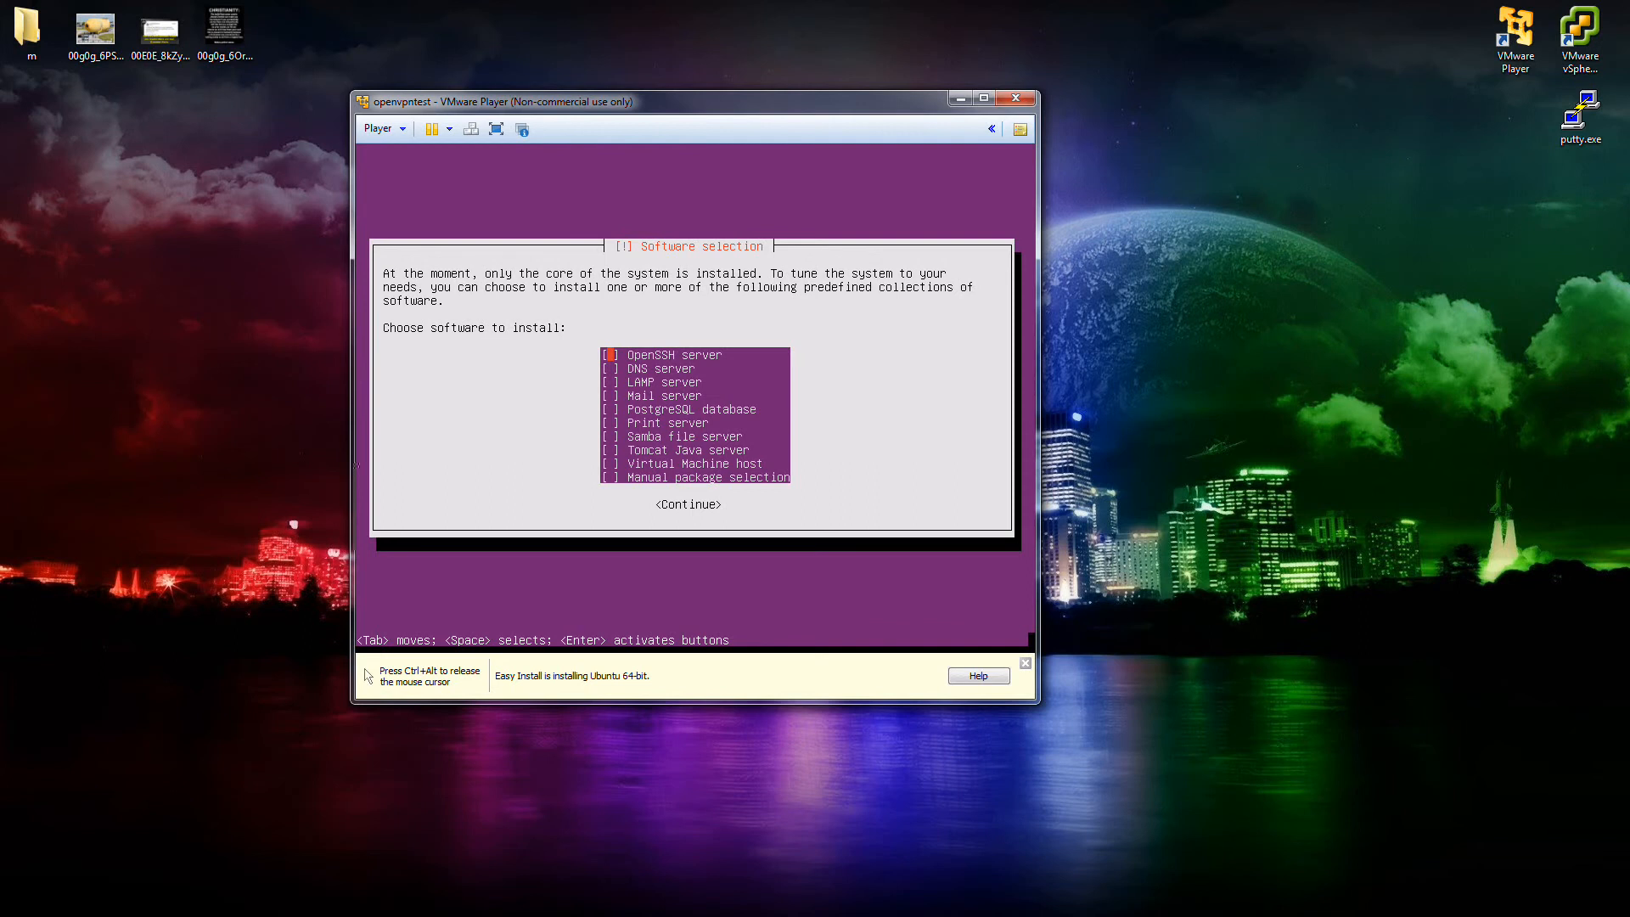
key(Down)
key(Down)
key(Down)
key(Down)
key(Down)
key(Down)
key(Down)
key(Down)
key(Down)
key(Up)
key(Up)
key(Up)
key(Up)
key(Up)
key(Up)
key(Up)
key(Up)
key(Up)
Continue from Software selection so the chosen packages install.
key(Return)
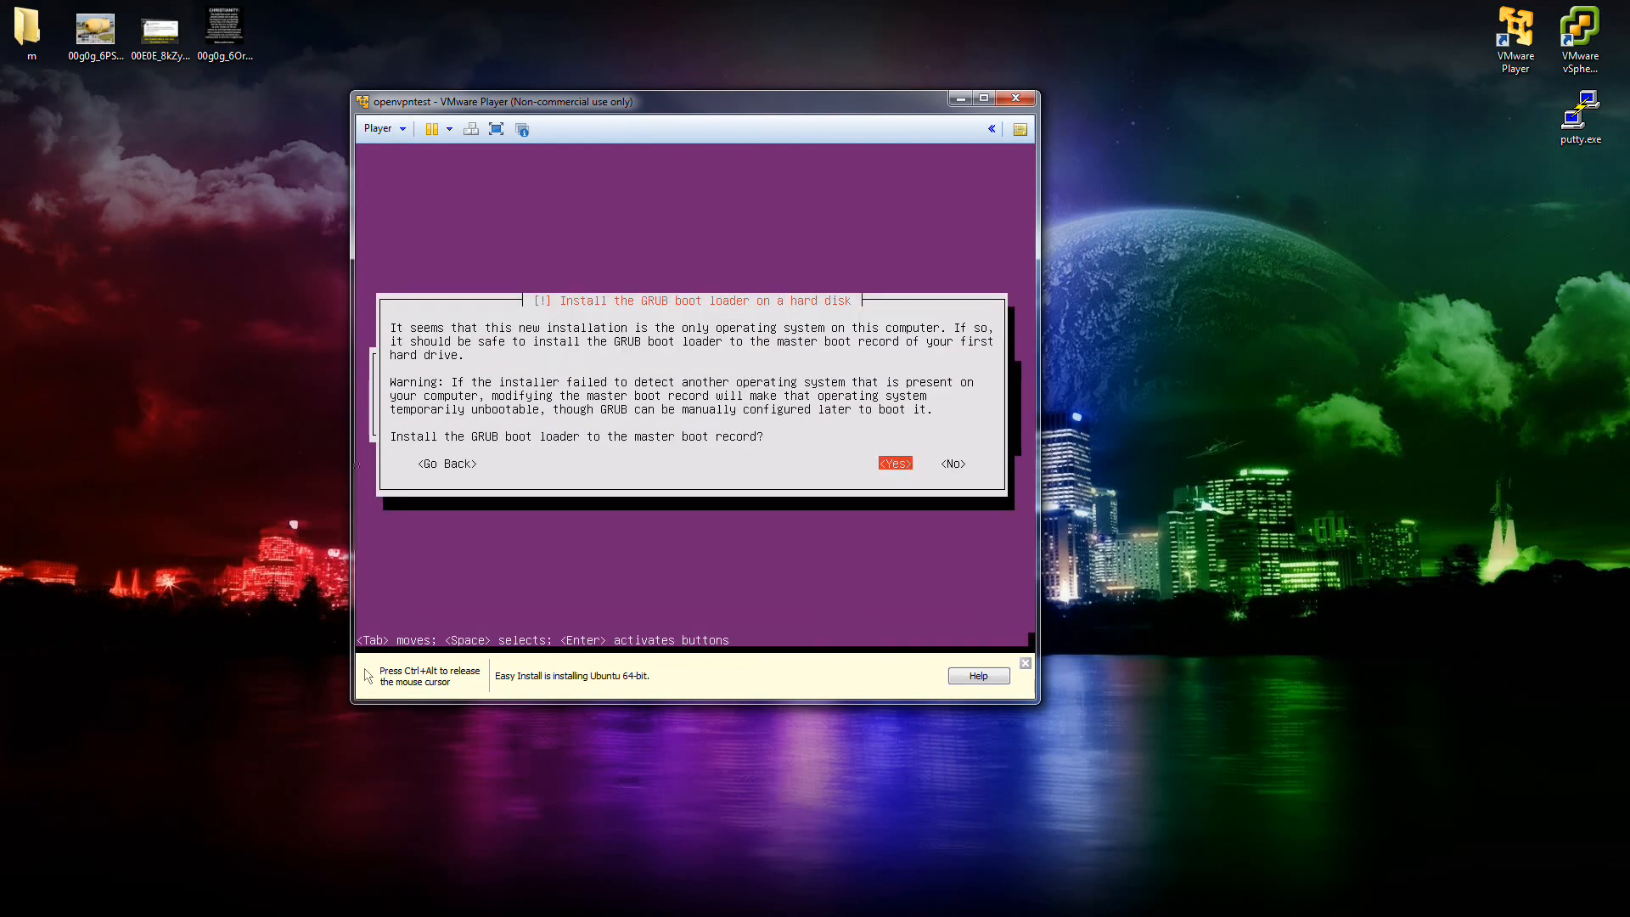
Install GRUB to the master boot record and continue past Installation complete.
key(Return)
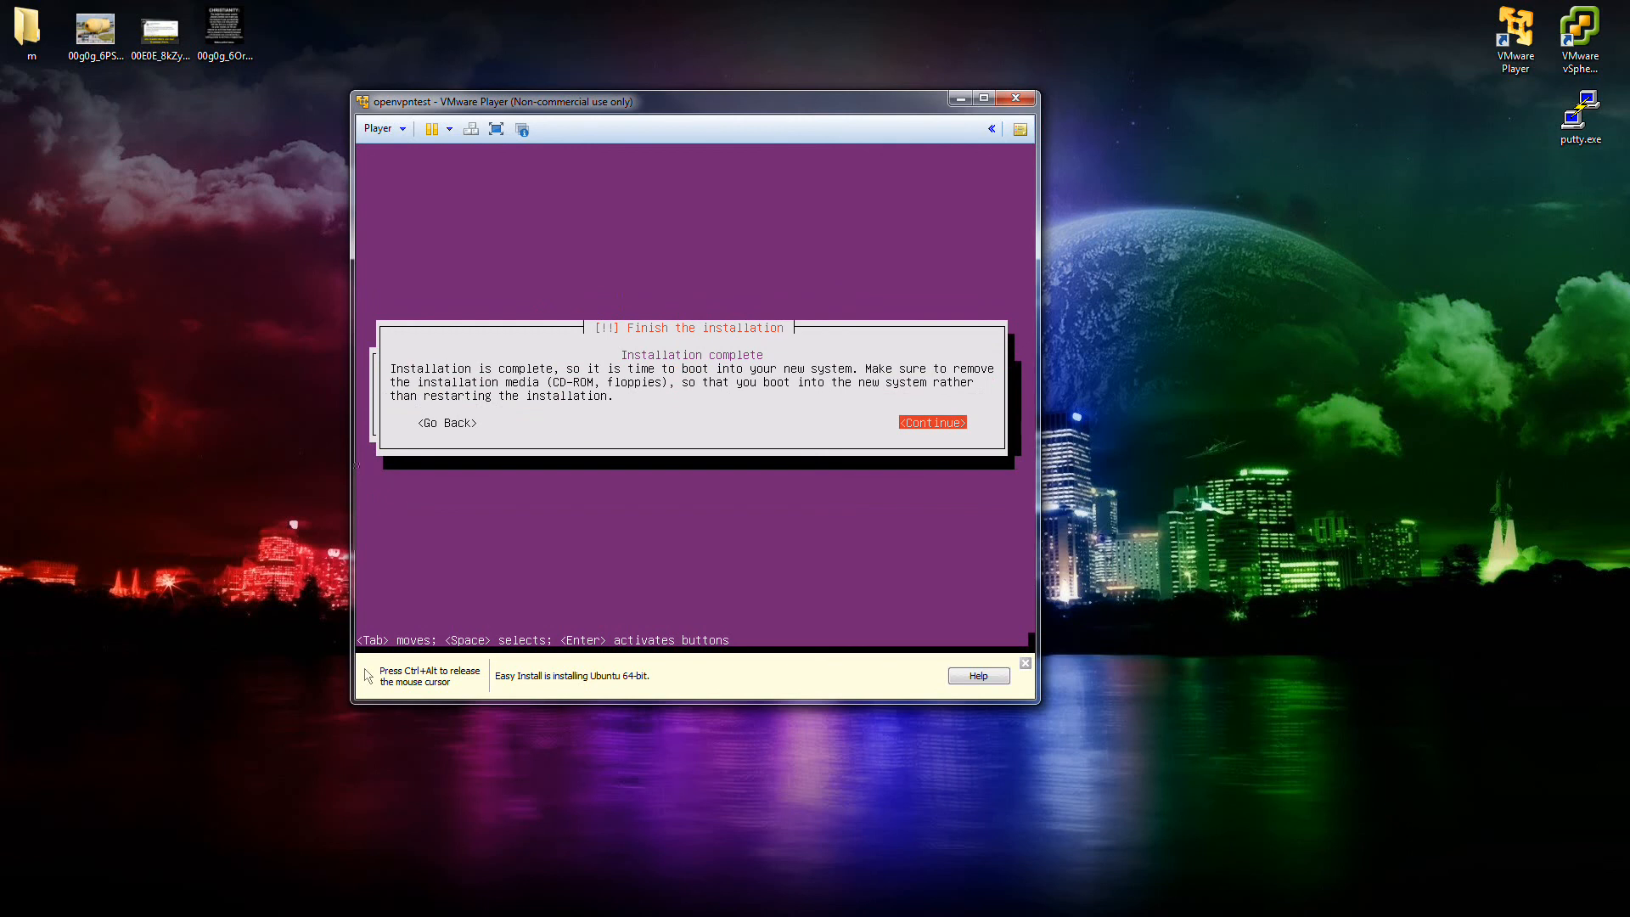
key(Return)
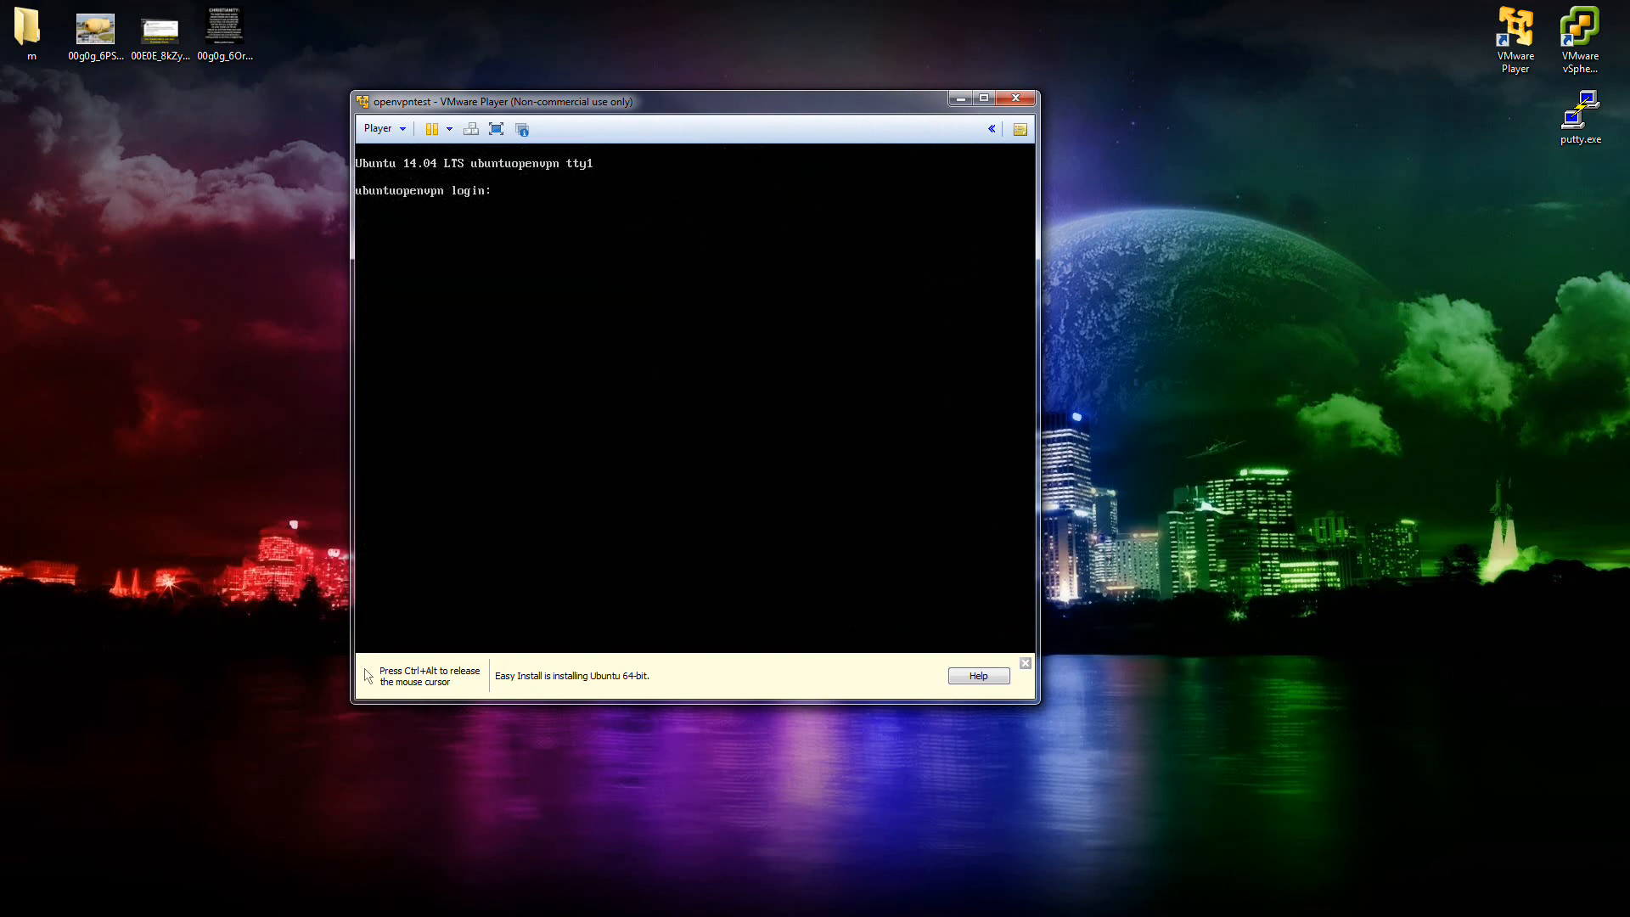
Log in at the ubuntuopenvpn console with the account credentials, then release the mouse.
key(Return)
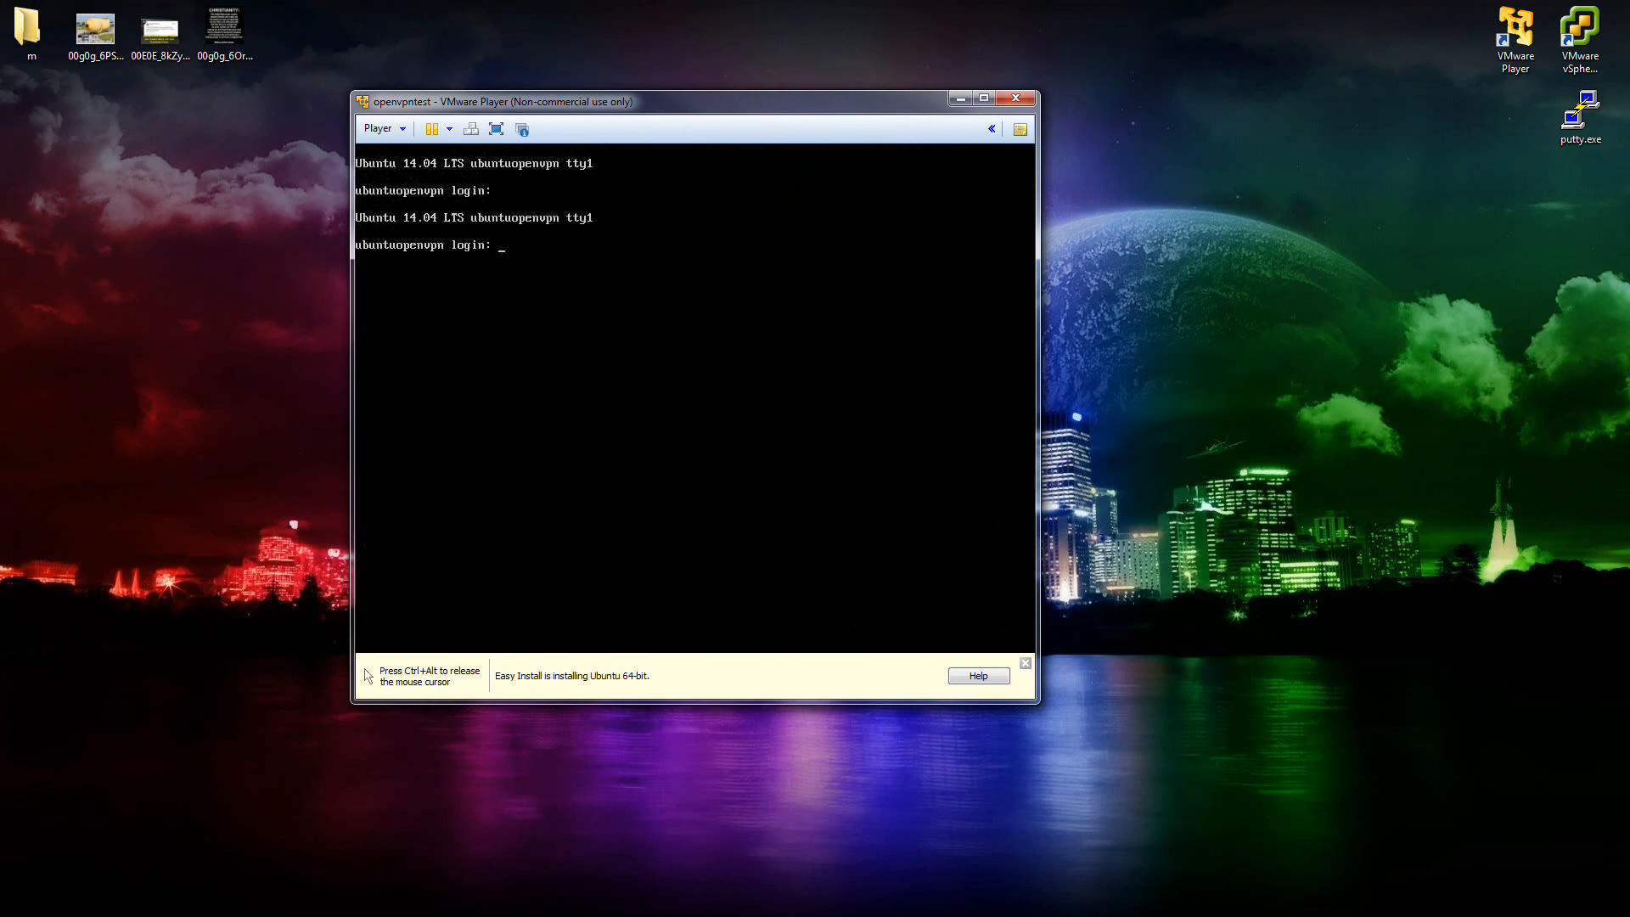
text(openvpn)
key(Return)
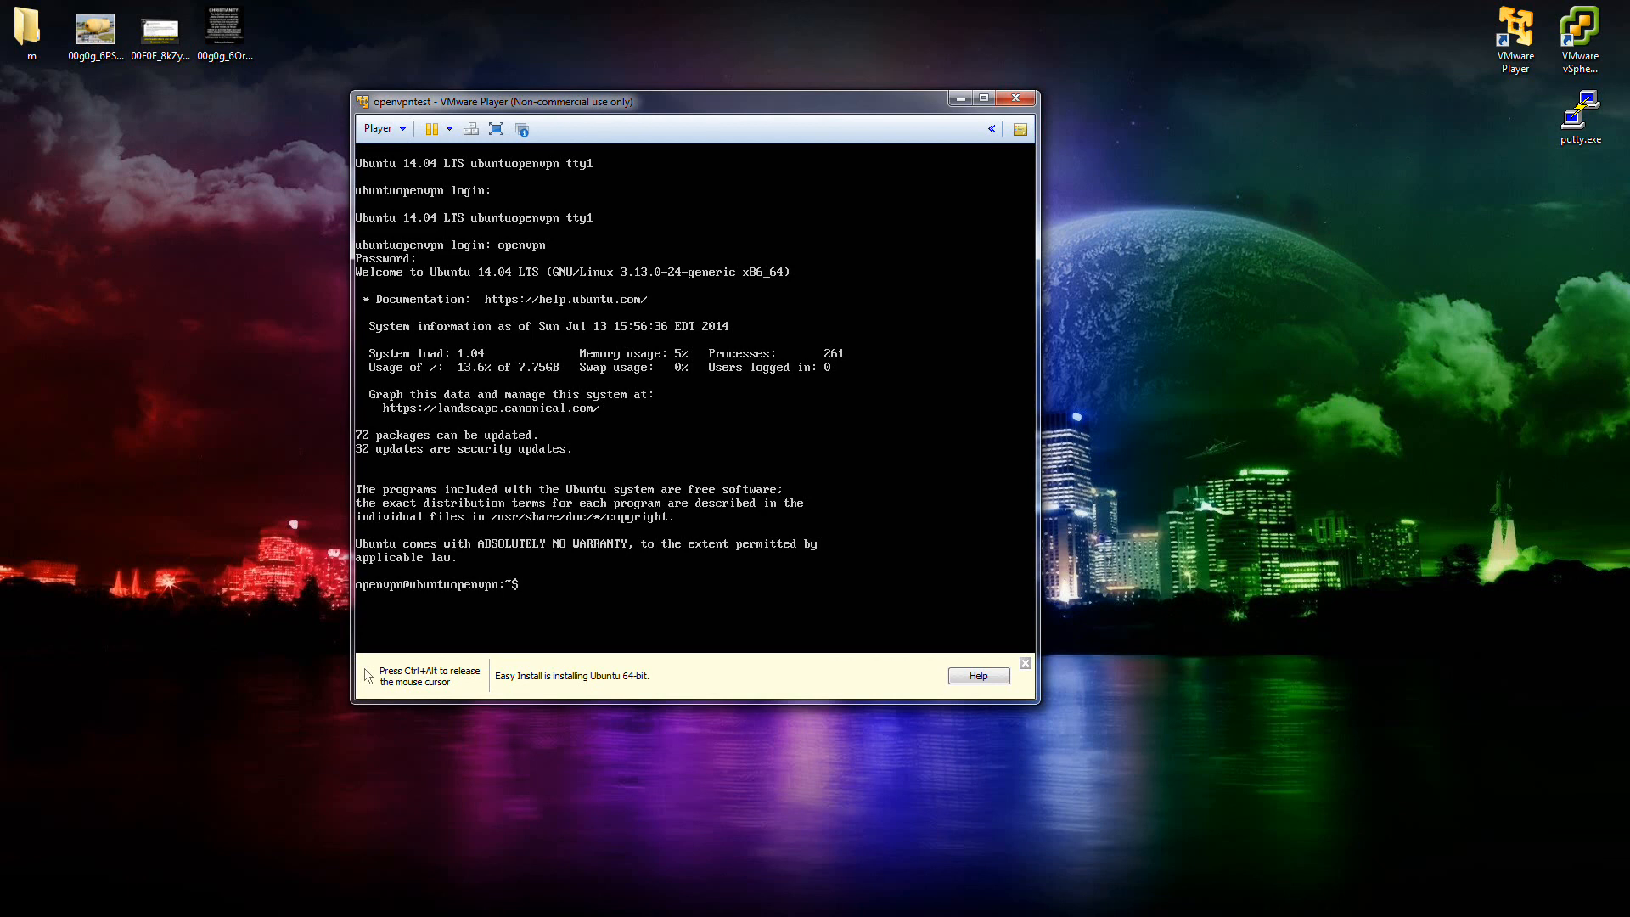
key(ctrl+alt)
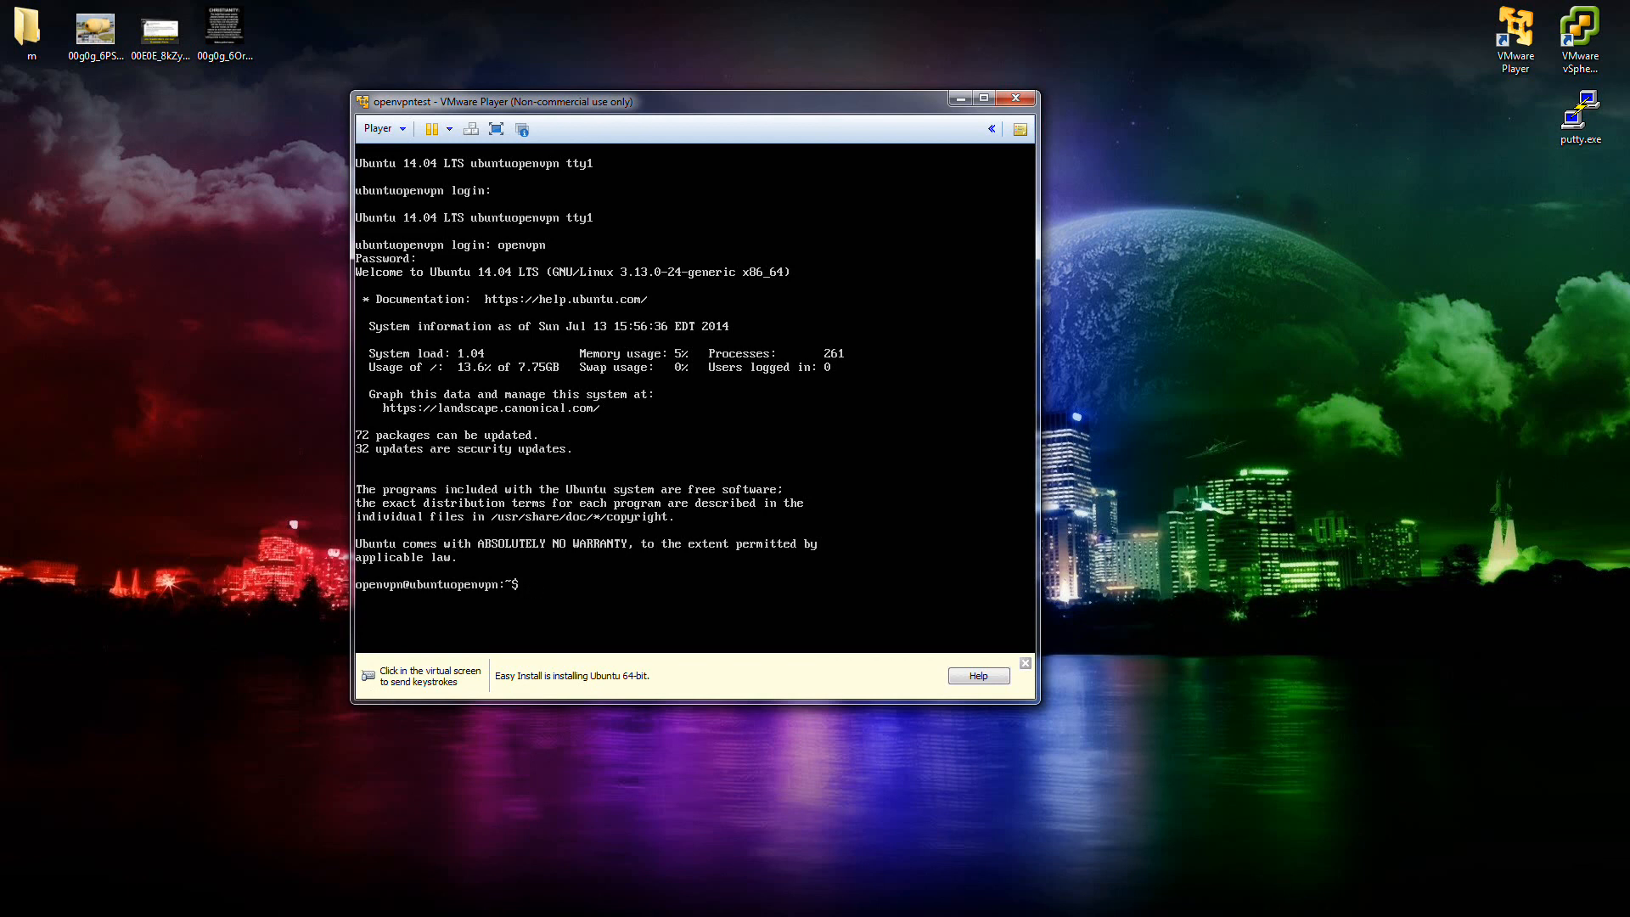